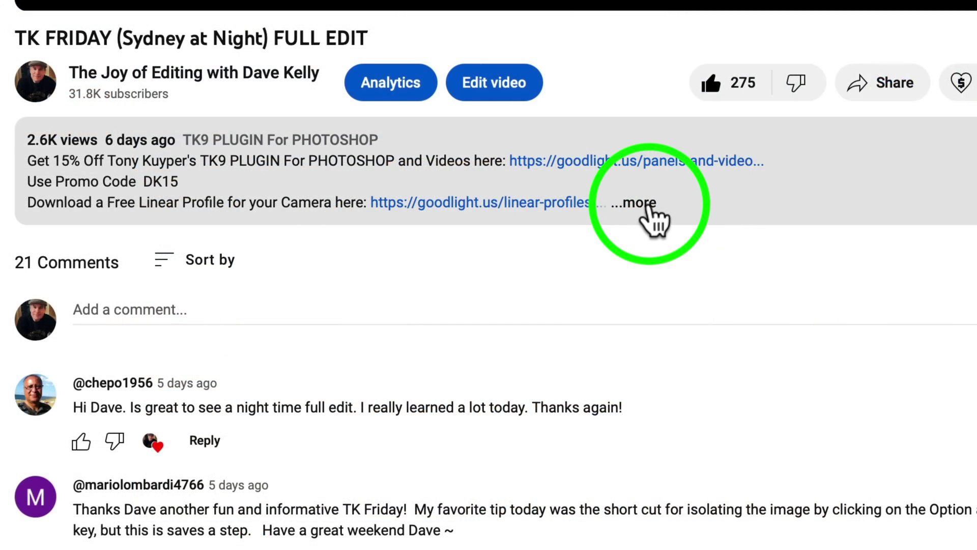
Step: Expand the full description of the TK FRIDAY (Sydney at Night) FULL EDIT video
left_click(640, 203)
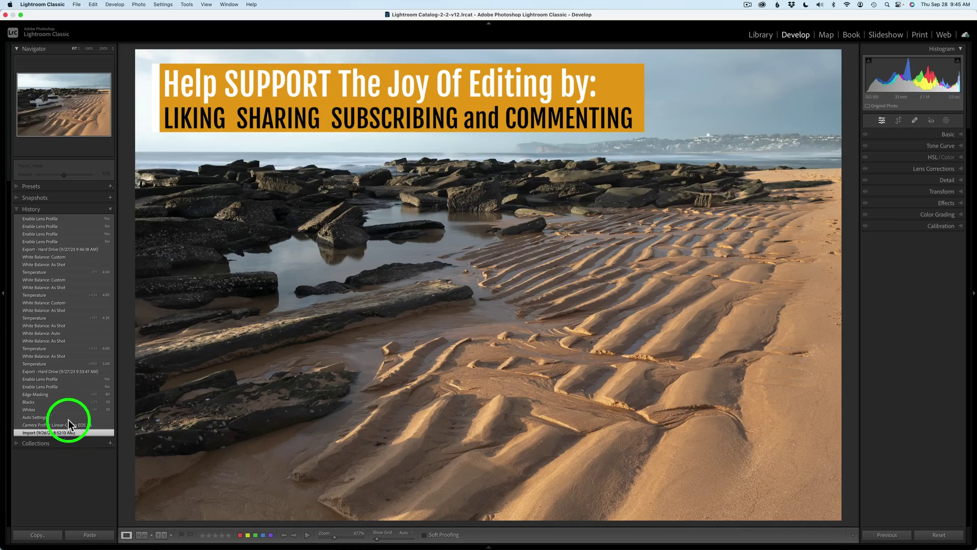
Step: In Lightroom Classic, restore the most recent Enable Lens Profile history state and review the Basic, Lens Corrections and Detail settings
left_click(82, 219)
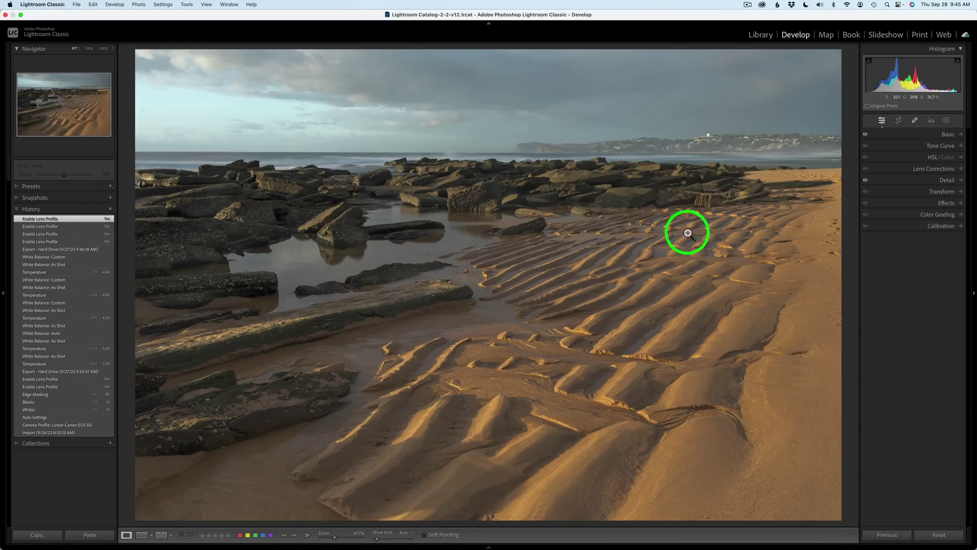
left_click(948, 134)
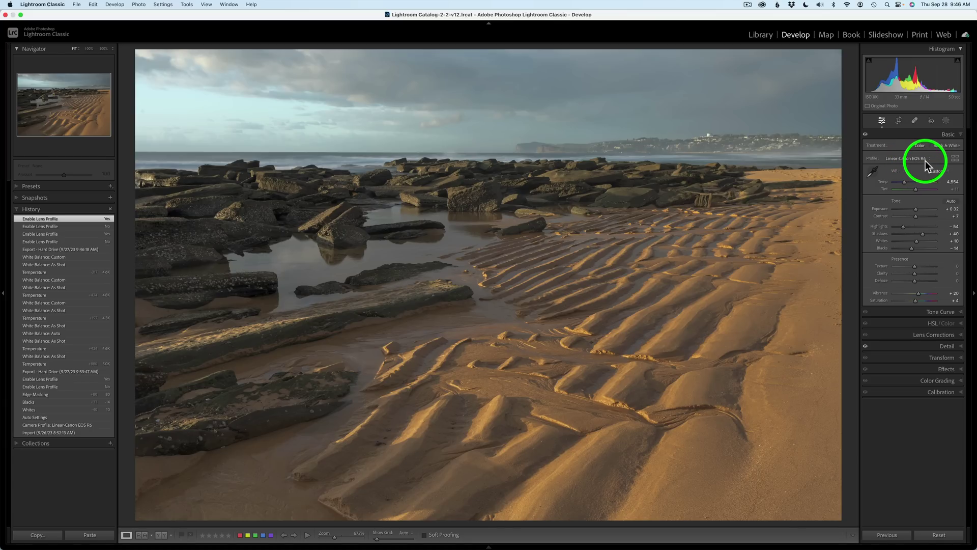
left_click(932, 334)
left_click(899, 192)
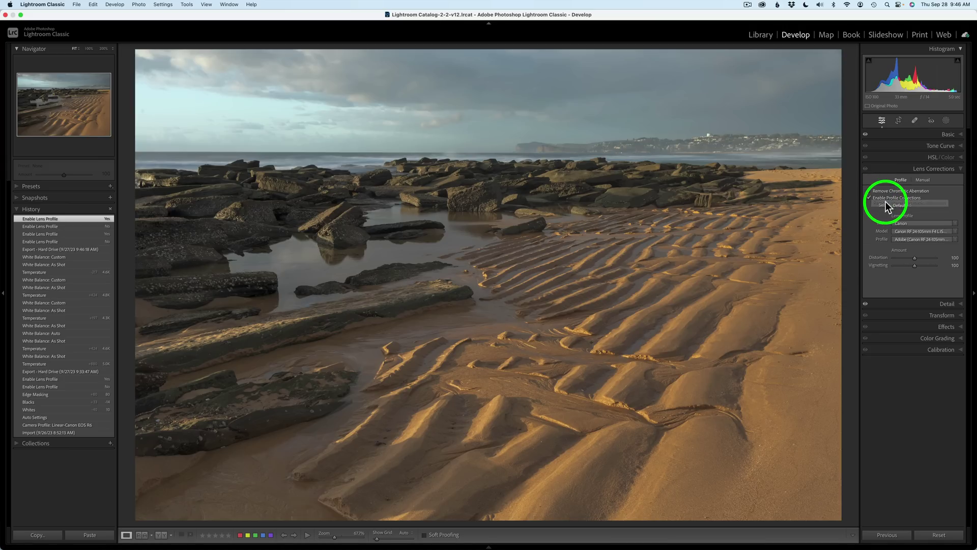
left_click(913, 168)
left_click(924, 181)
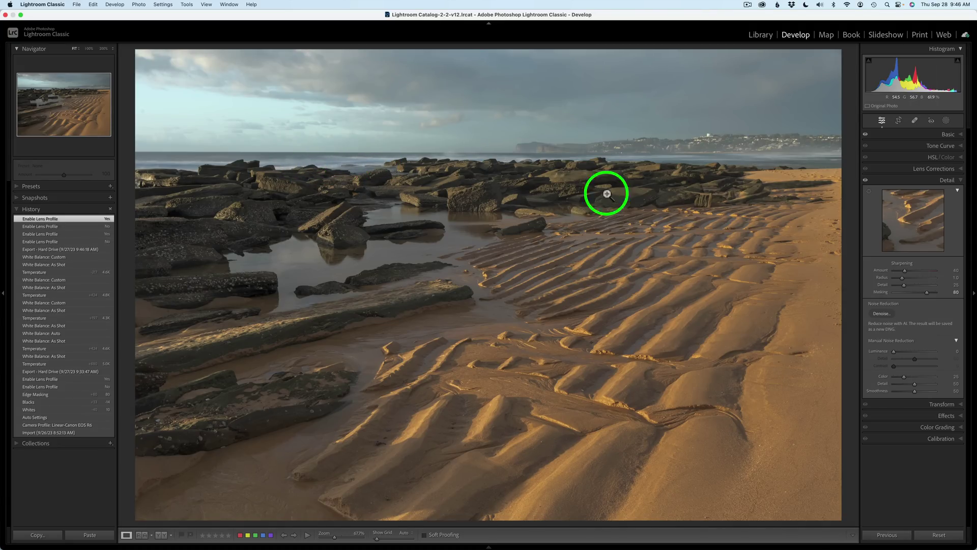
left_click_drag(918, 232, 938, 224)
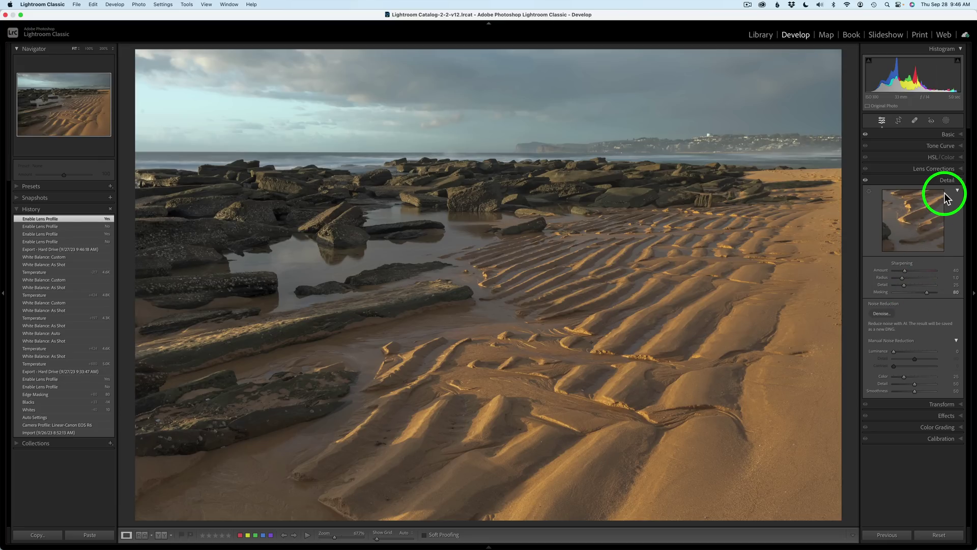
left_click(934, 181)
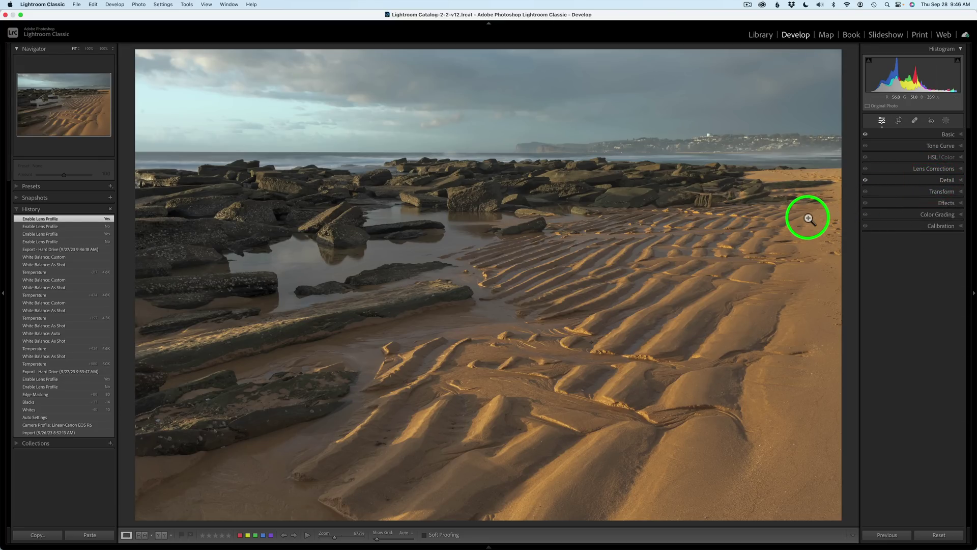
Step: Send the beach photo to Adobe Photoshop 2024 for editing
right_click(528, 248)
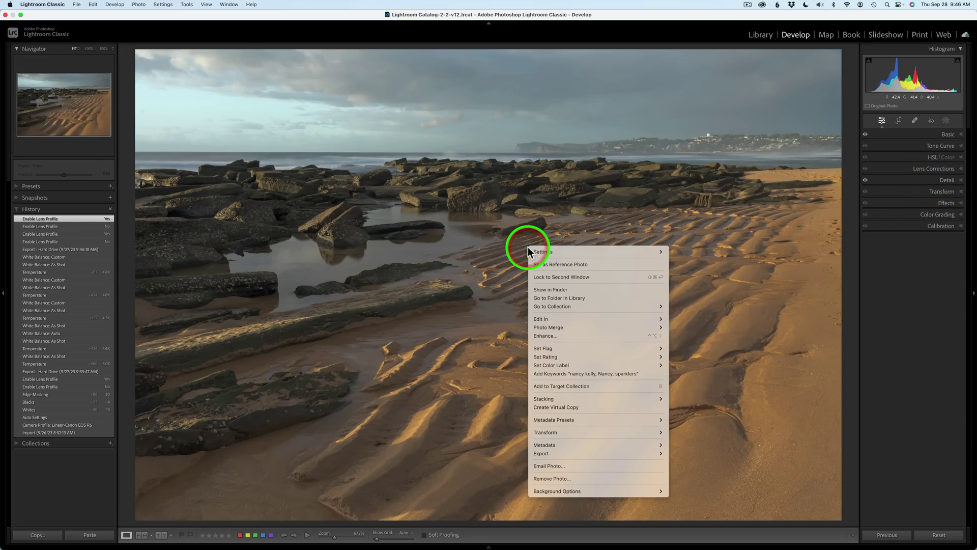
mouse_move(553, 319)
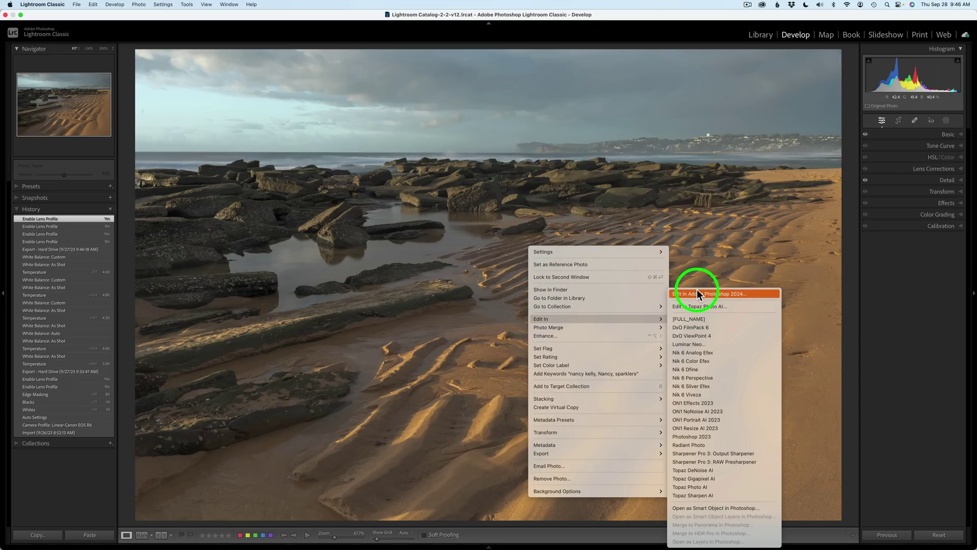
left_click(740, 252)
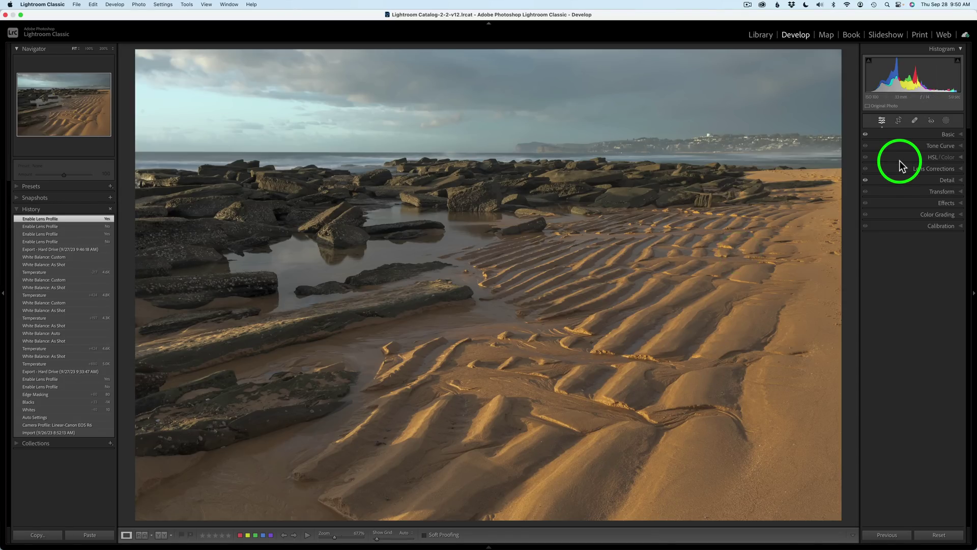
left_click(955, 136)
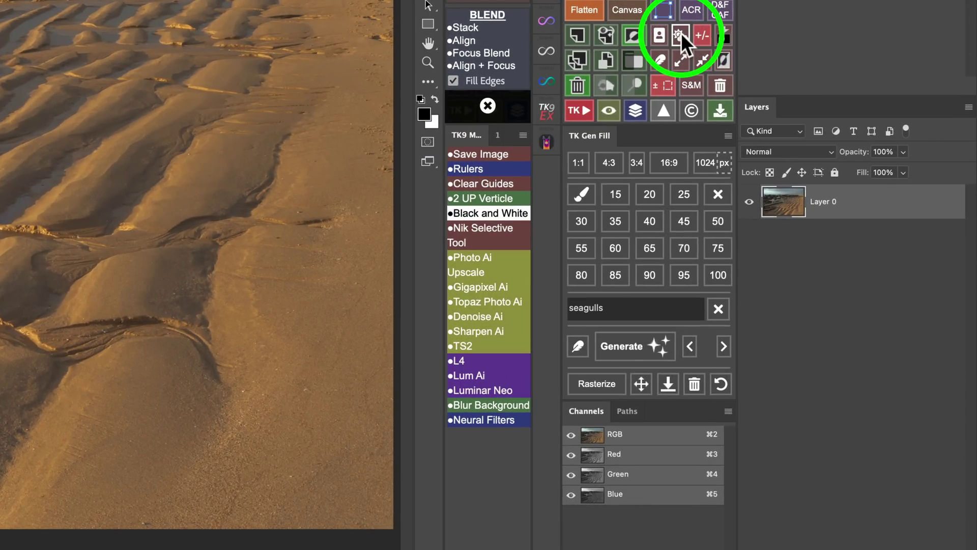
Step: In Photoshop, use the TK9 sky selection to save a Sky channel and an inverse Foreground channel
left_click(681, 33)
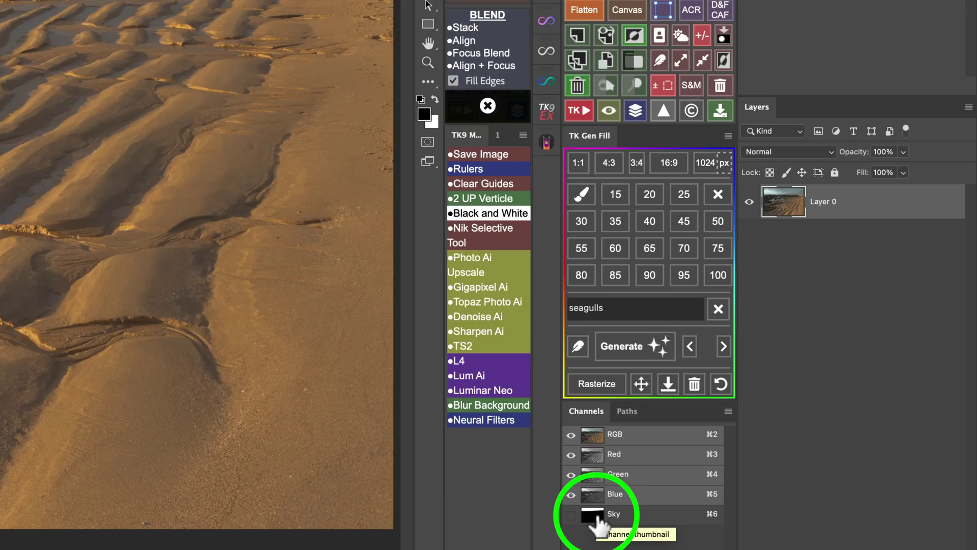
left_click(681, 35)
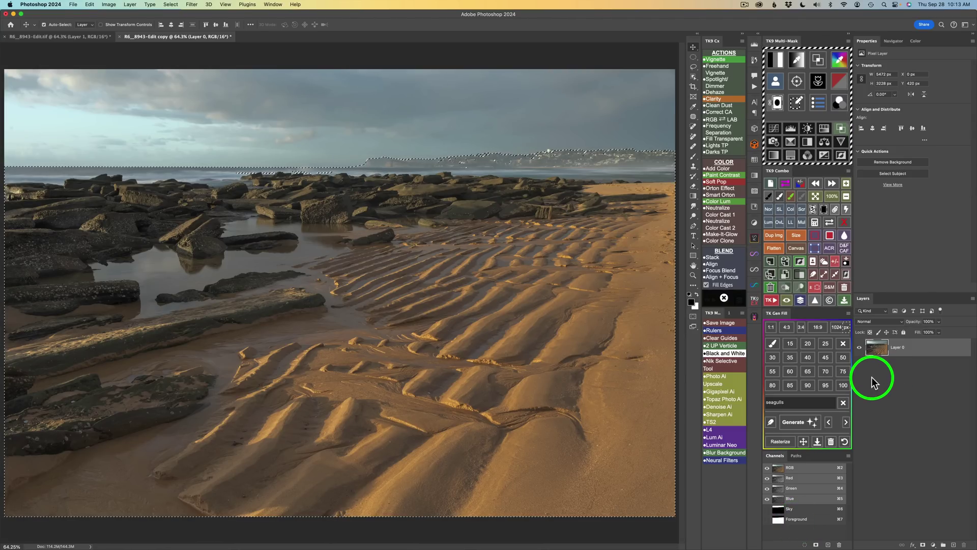
Step: Open the luminosity masks in TK9 Multi-Mask and preview the Lights 2, Lights 3, darks and midtone masks on the image
left_click(818, 60)
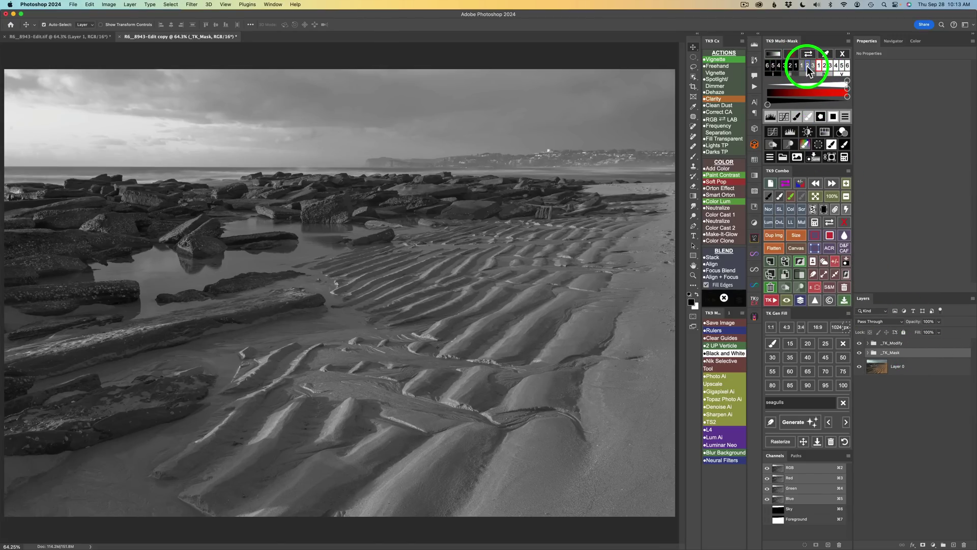
left_click(825, 66)
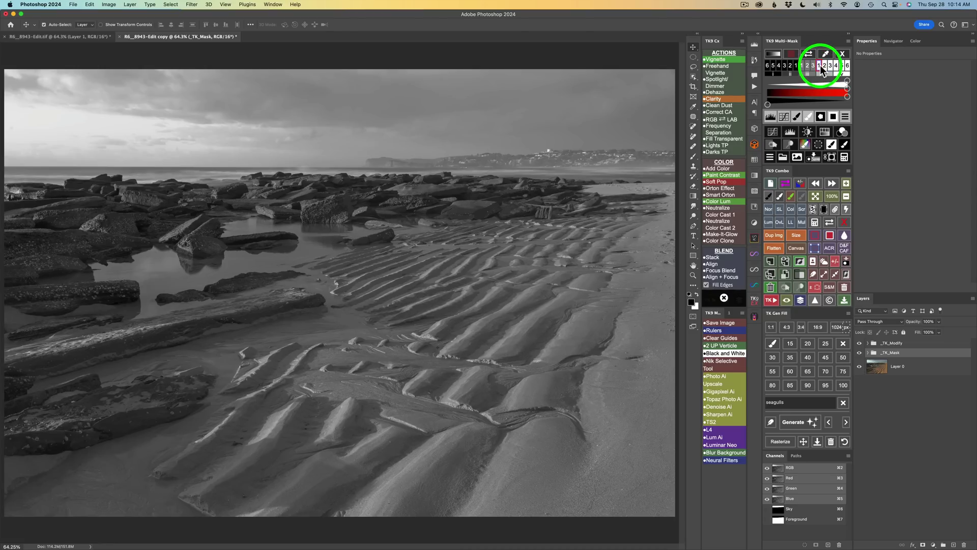
left_click(825, 66)
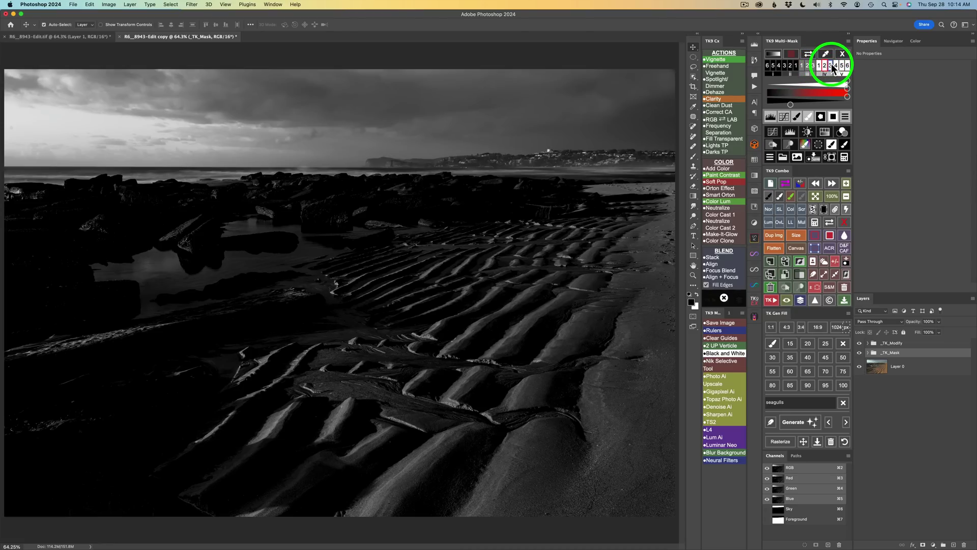
left_click(830, 66)
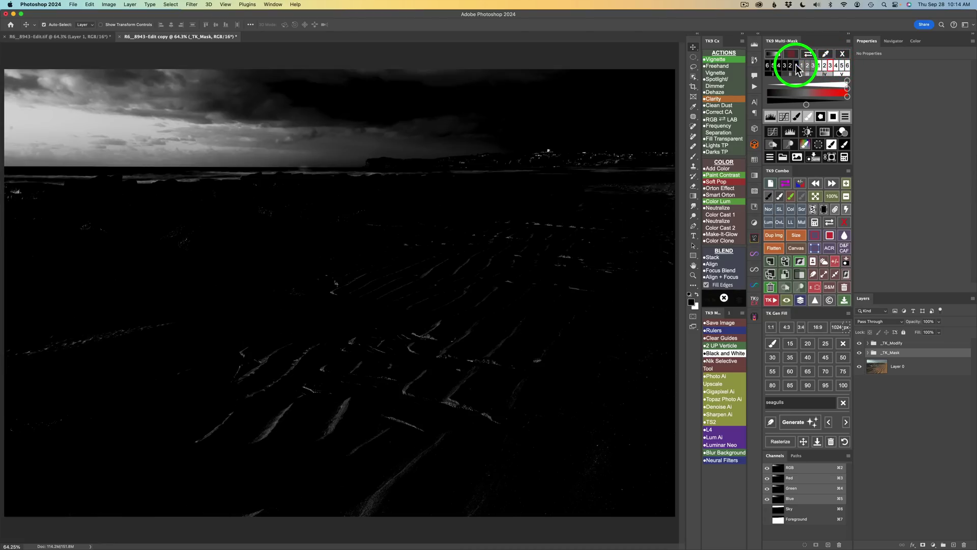
left_click(791, 66)
left_click(792, 75)
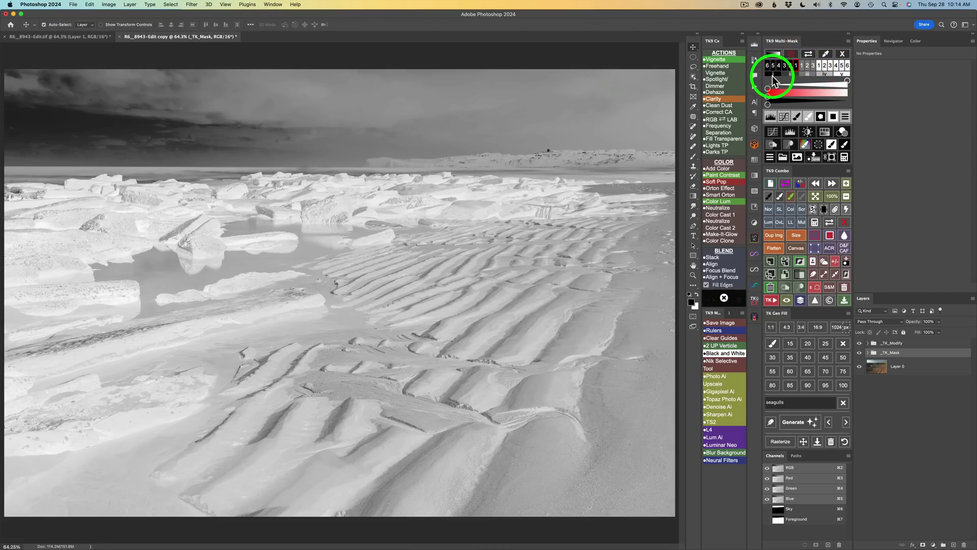
left_click(809, 74)
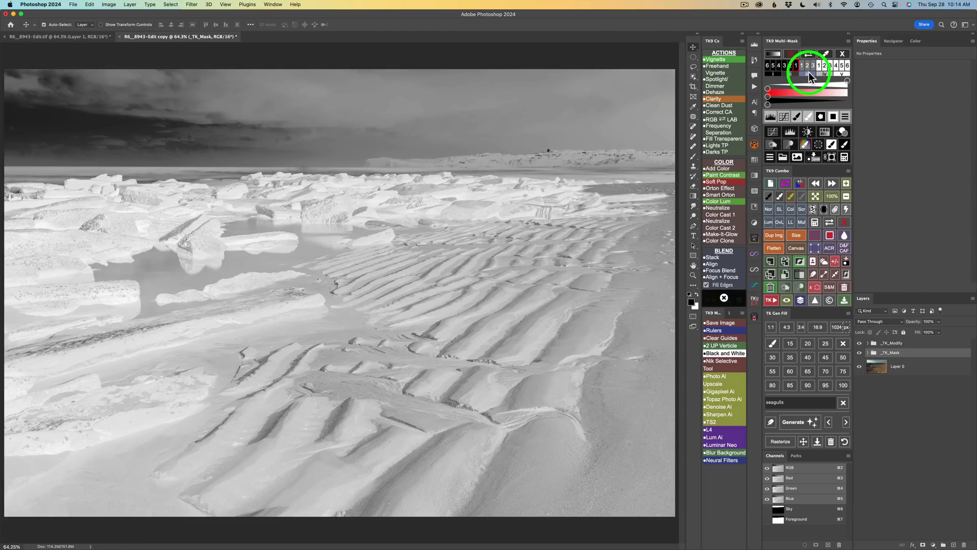
left_click(808, 75)
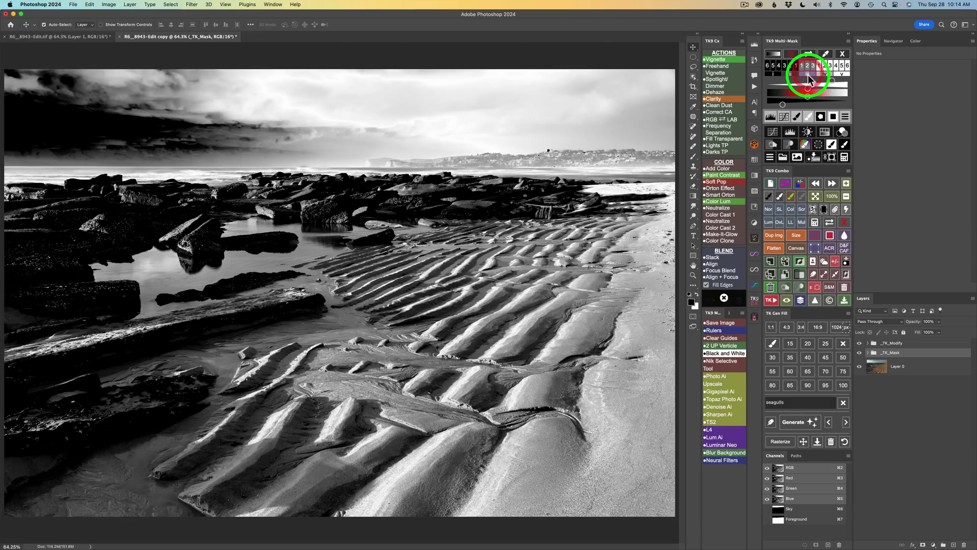
Step: Choose the Midtones 3 mask and output it as a Color Grading (TK) layer with editable Blend If
left_click(814, 66)
left_click(813, 65)
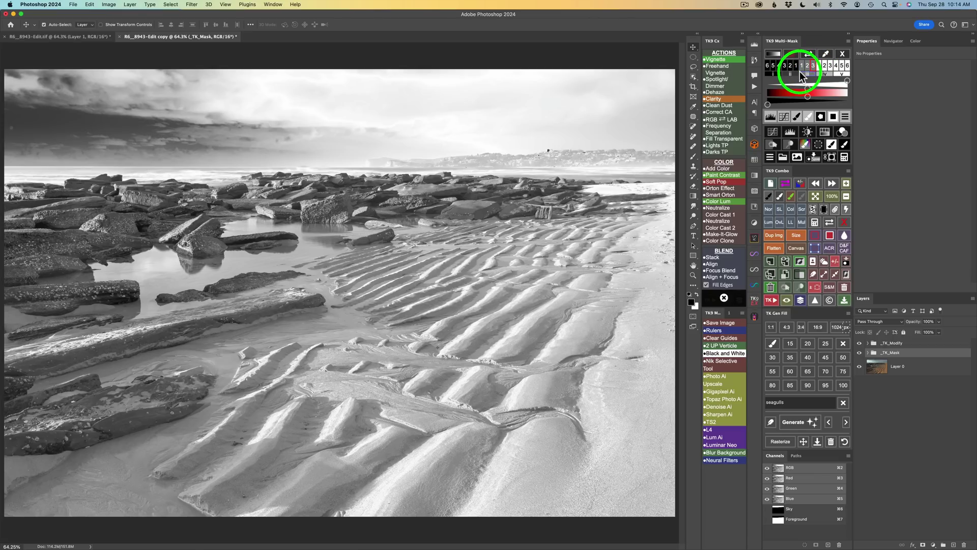
left_click(831, 137)
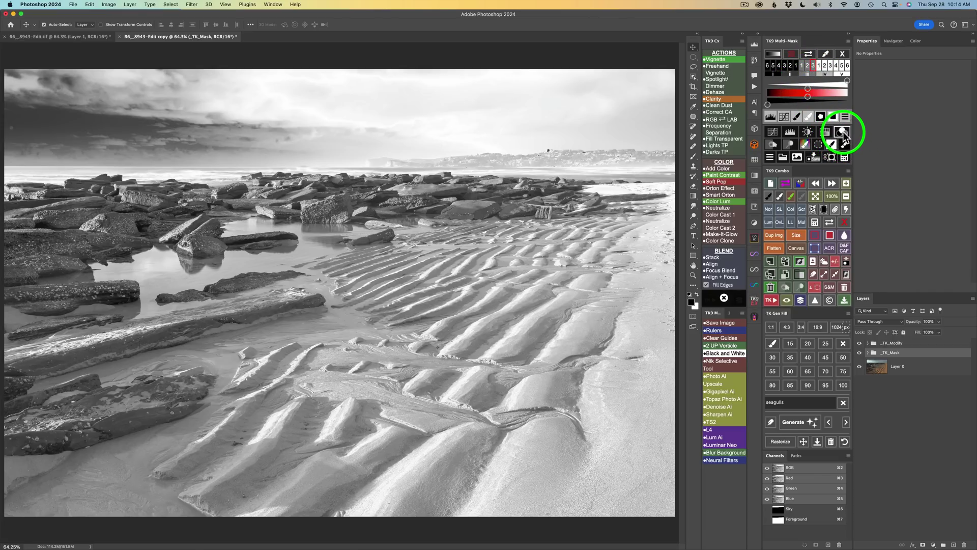
left_click(843, 135)
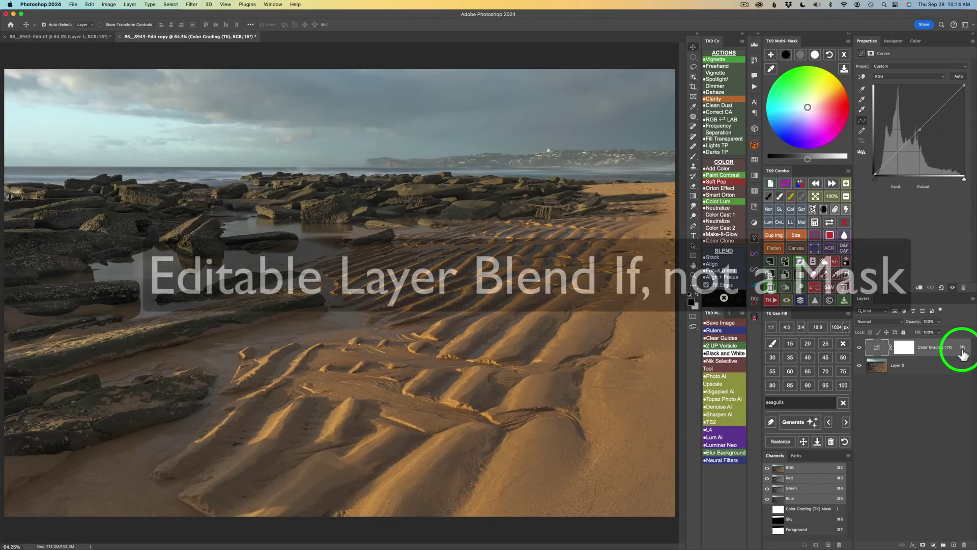
mouse_move(963, 354)
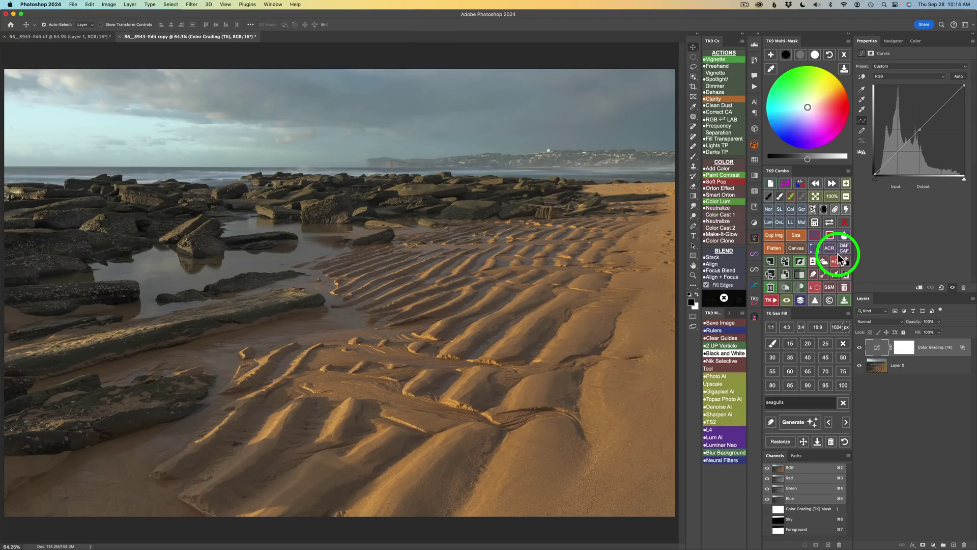
Step: Apply the saved Foreground channel to the Color Grading layer's mask
left_click(815, 222)
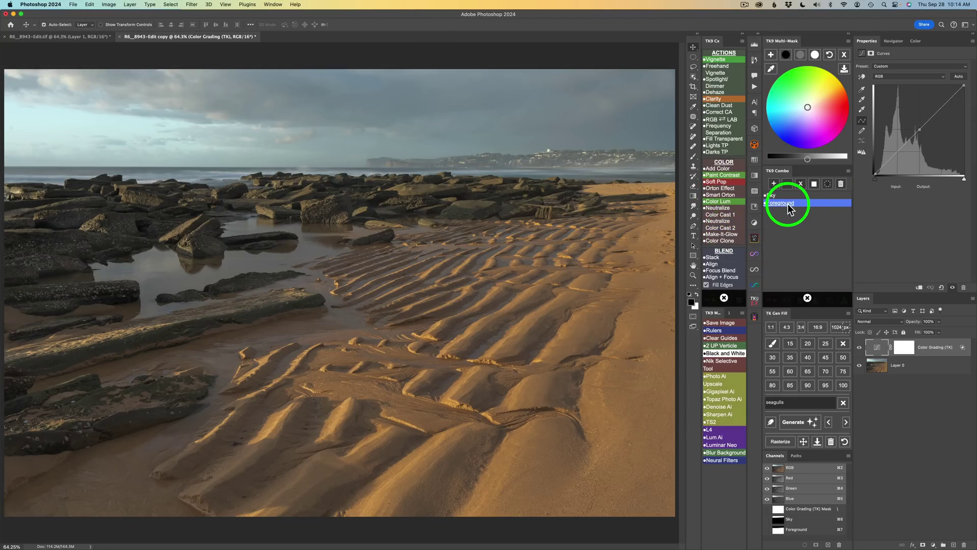
left_click(781, 203)
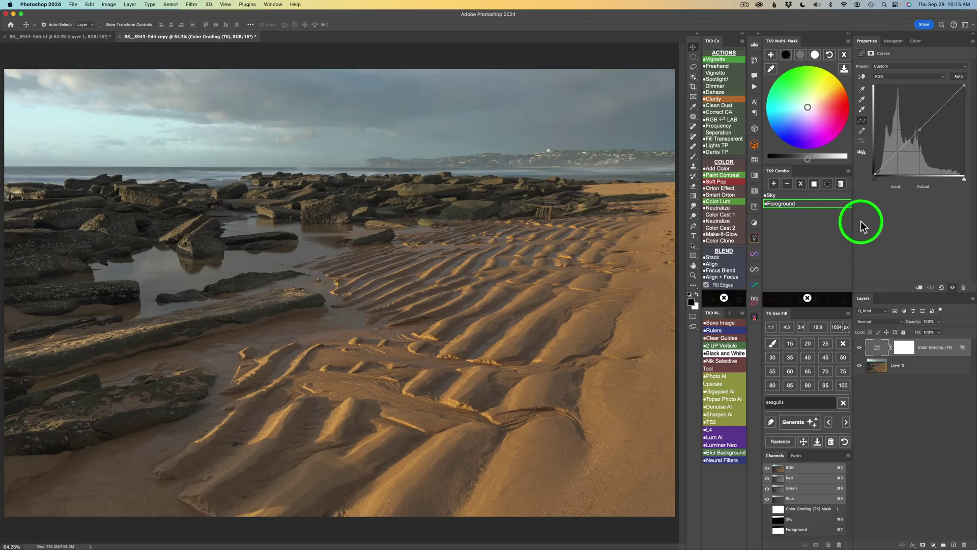
left_click(815, 184)
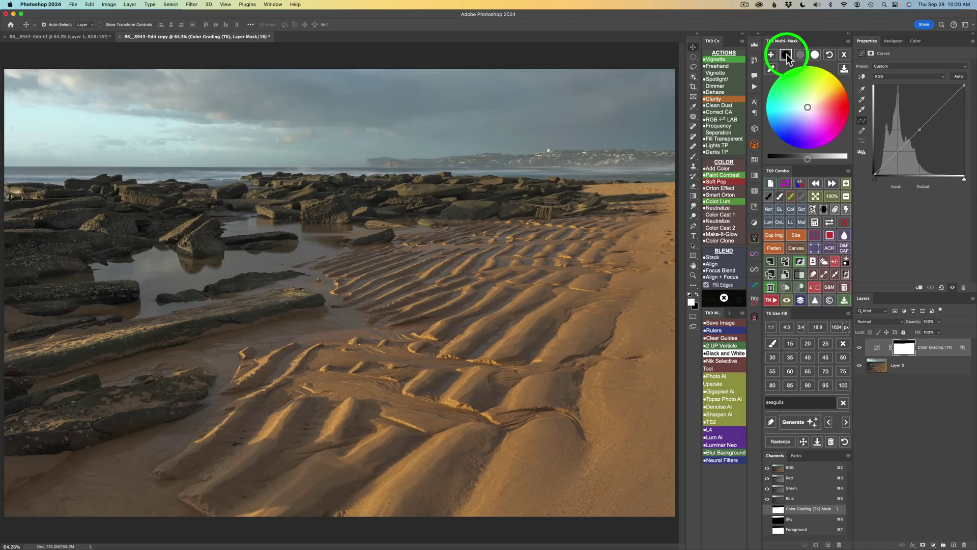
Step: Darken the color grading shadows to 191919 and tint them slightly toward blue
left_click(786, 54)
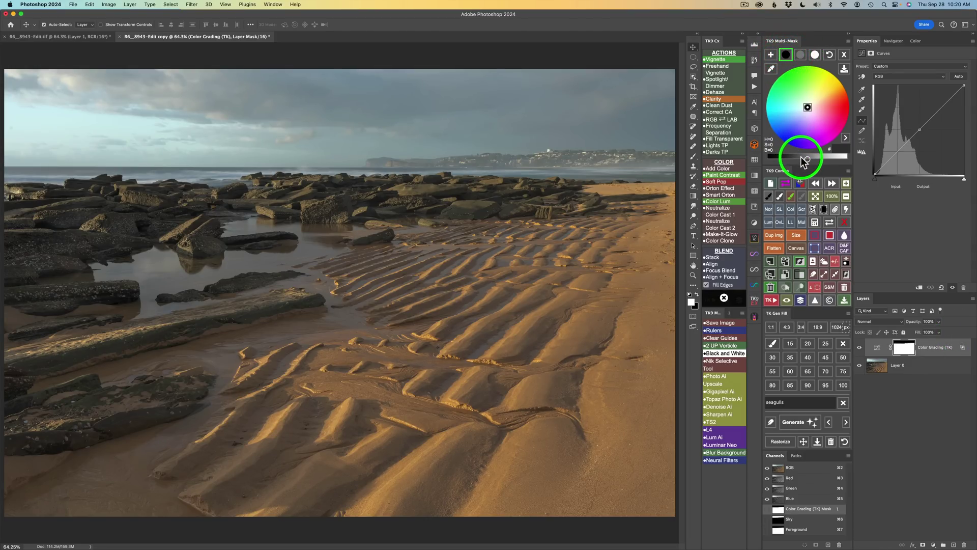
left_click_drag(809, 160, 793, 162)
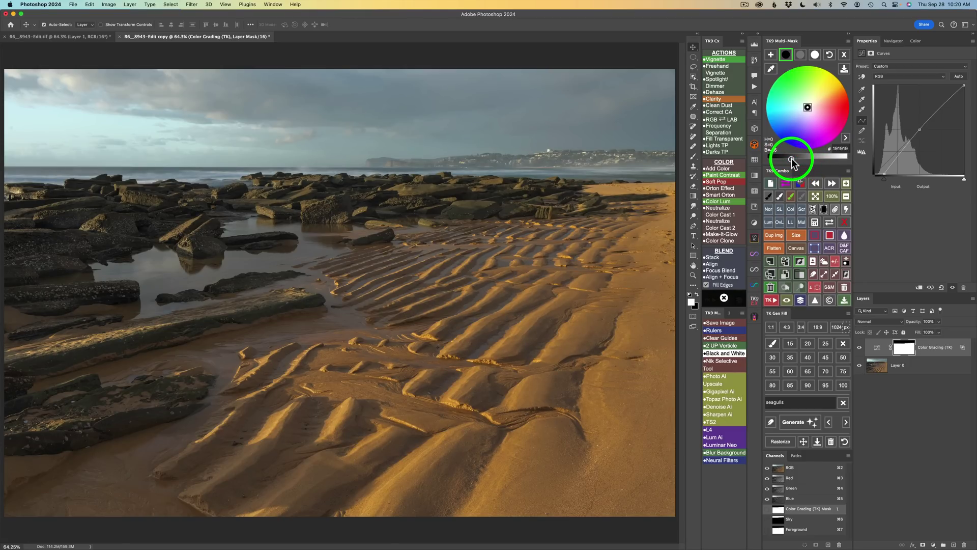
left_click(802, 112)
Step: Brighten the color grading midtones to 999999
left_click(801, 55)
left_click(806, 157)
left_click_drag(808, 157, 830, 159)
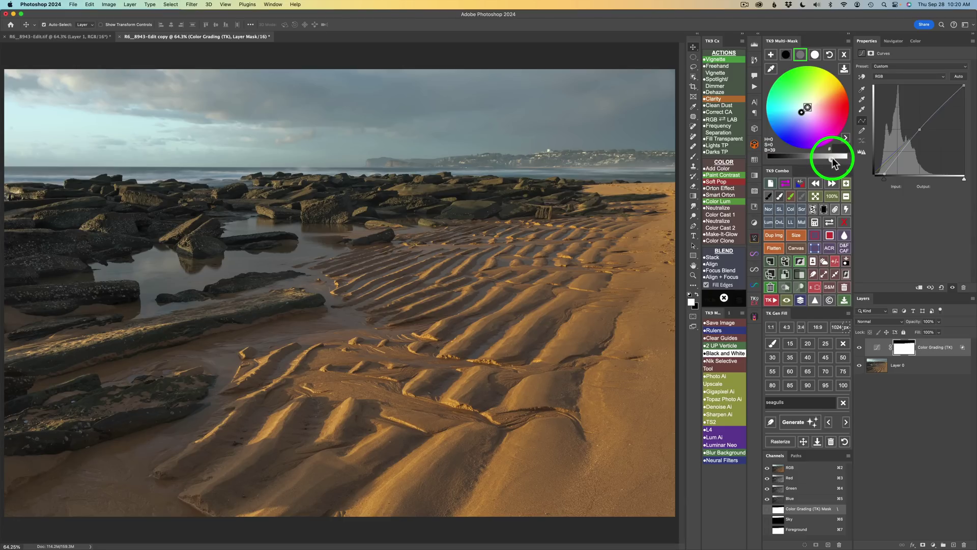
left_click(831, 157)
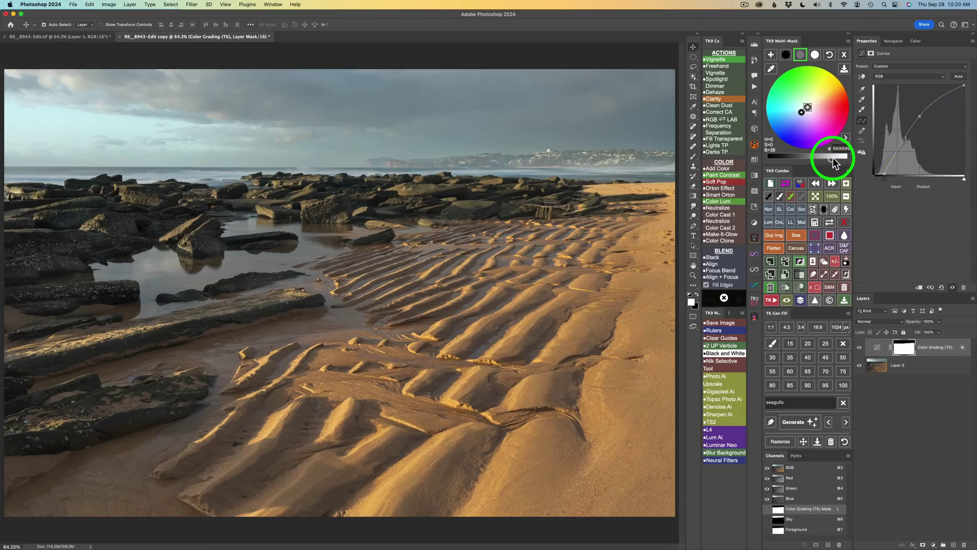
Step: Tint the midtones a warm orange-yellow with hue 41 and saturation 14, and compare the image with the Color Grading layer off and on
left_click(812, 101)
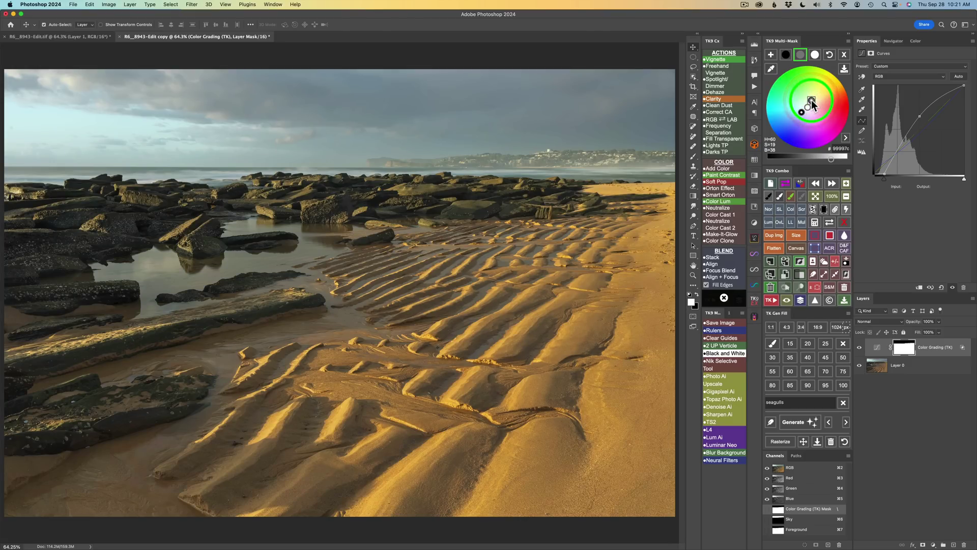
left_click(810, 102)
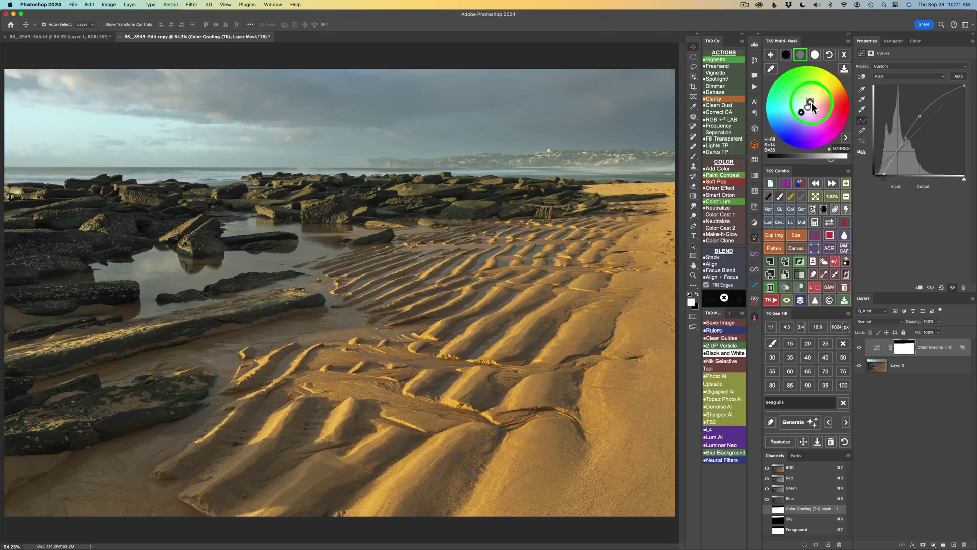
left_click(813, 104)
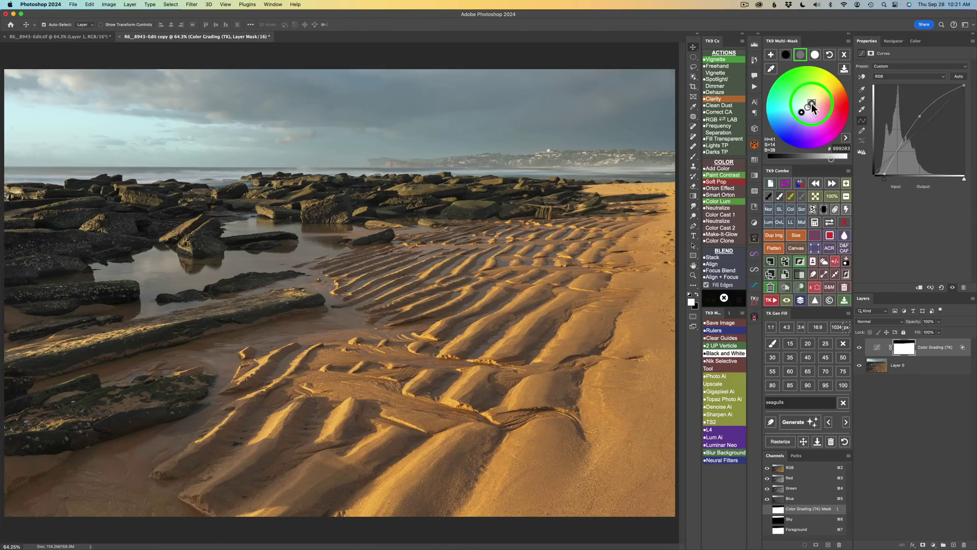
left_click(860, 350)
left_click(860, 350)
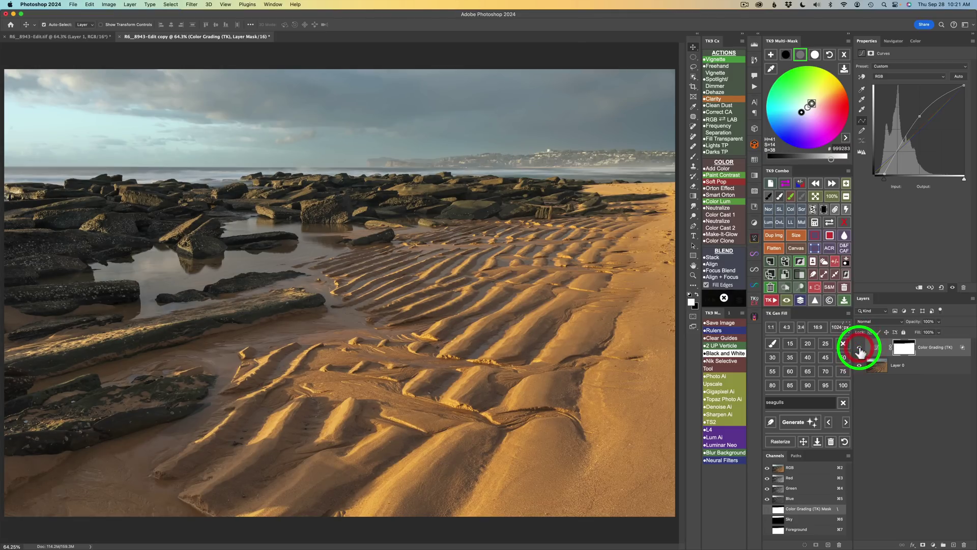
Step: Compare the image with the foreground Color Grading layer off and on, and close the color grading controls
left_click(860, 350)
left_click(859, 350)
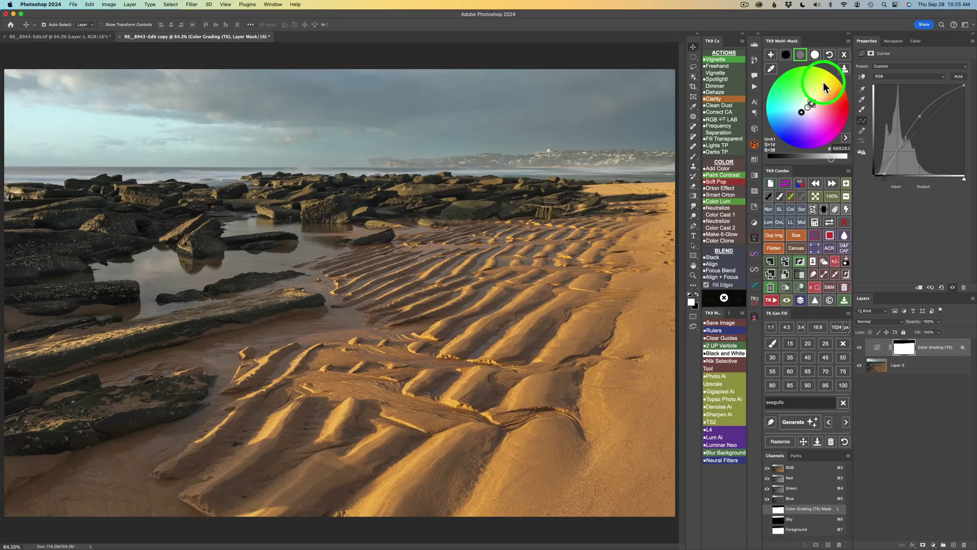
left_click(844, 54)
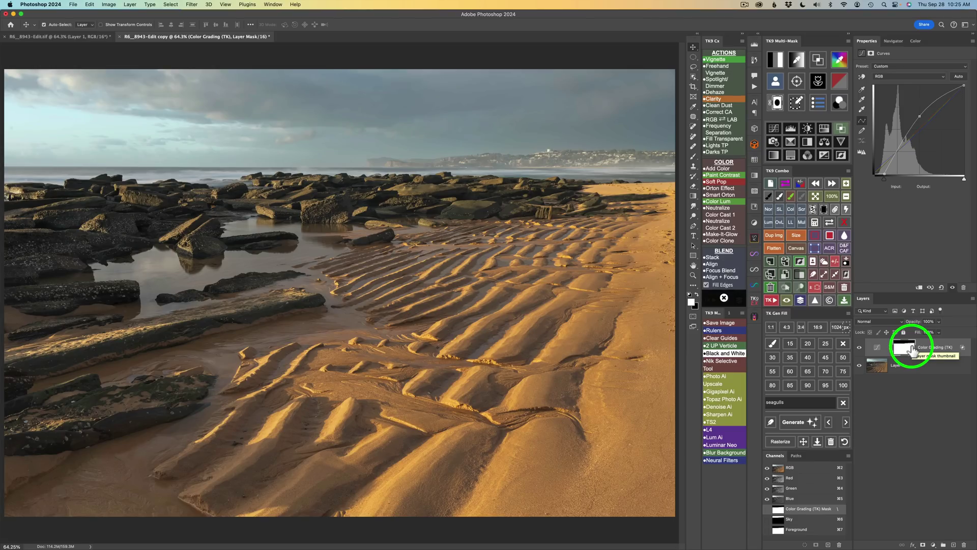
Step: Build a Midtones 3 luminosity mask and output it as a Blend If on a second Color Grading layer
left_click(818, 62)
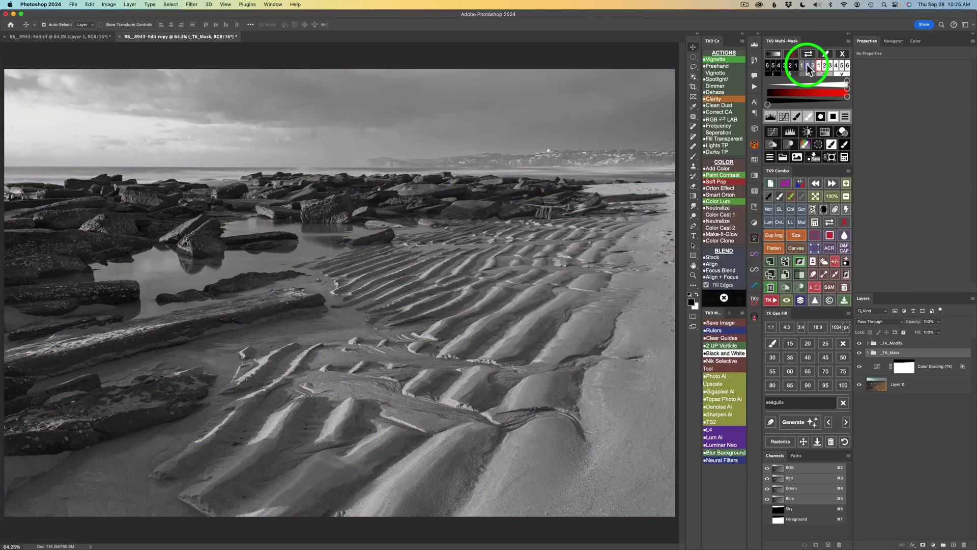
left_click(808, 67)
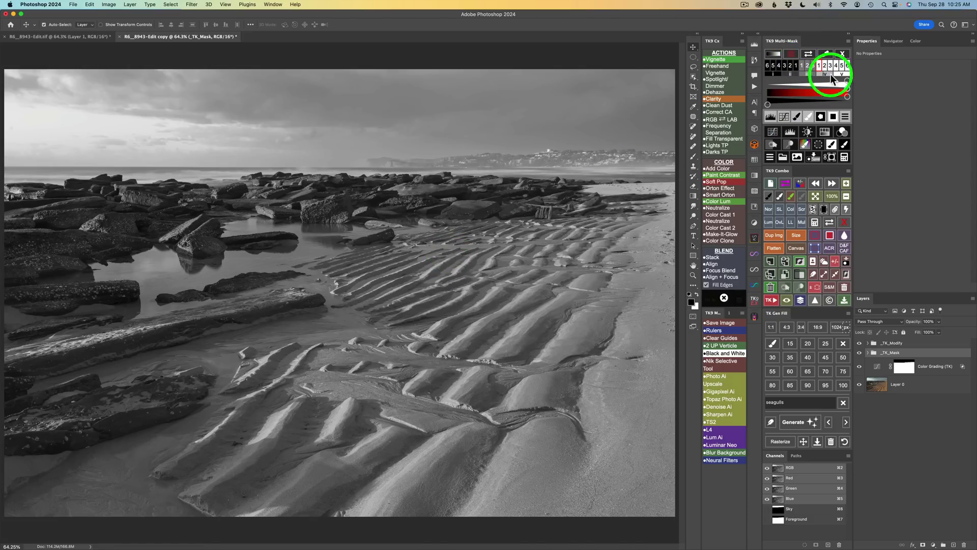
left_click(813, 66)
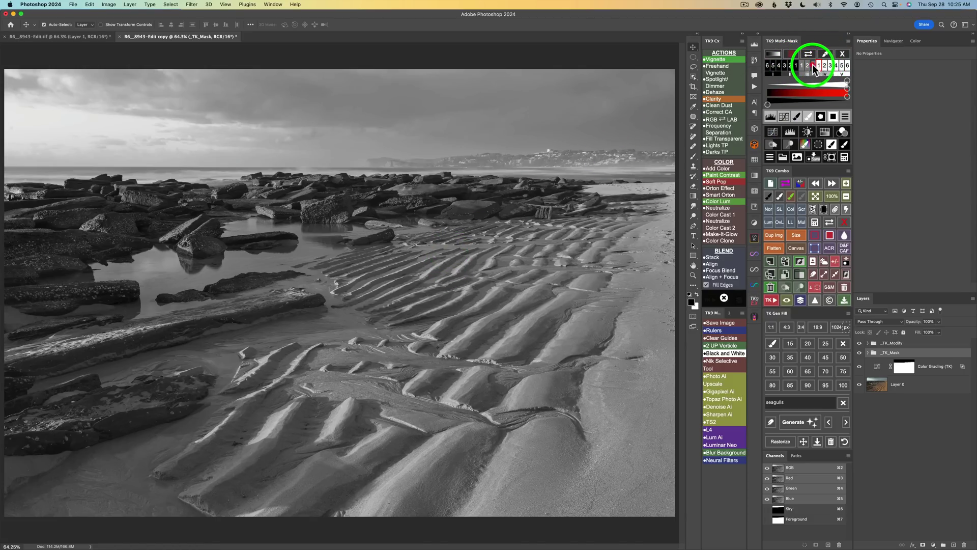
left_click(814, 67)
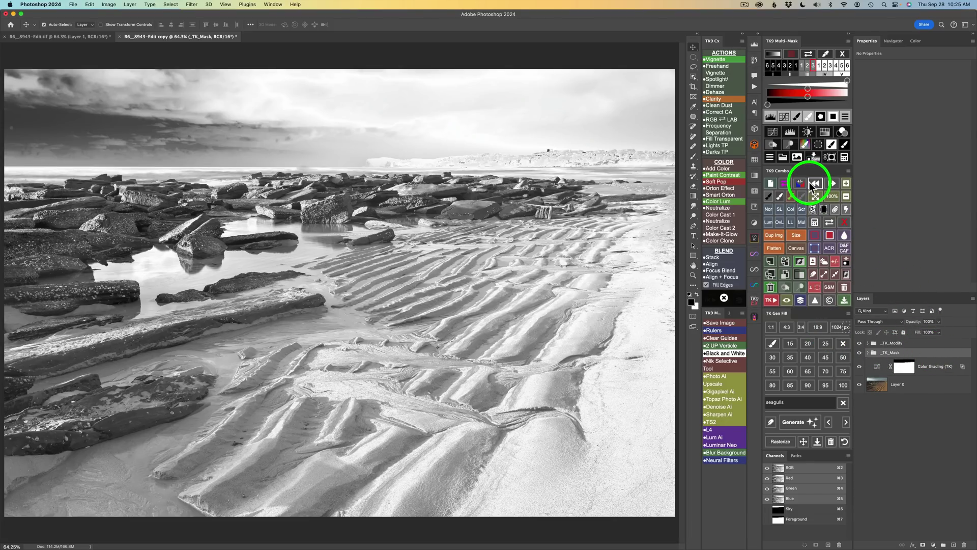
left_click(844, 131)
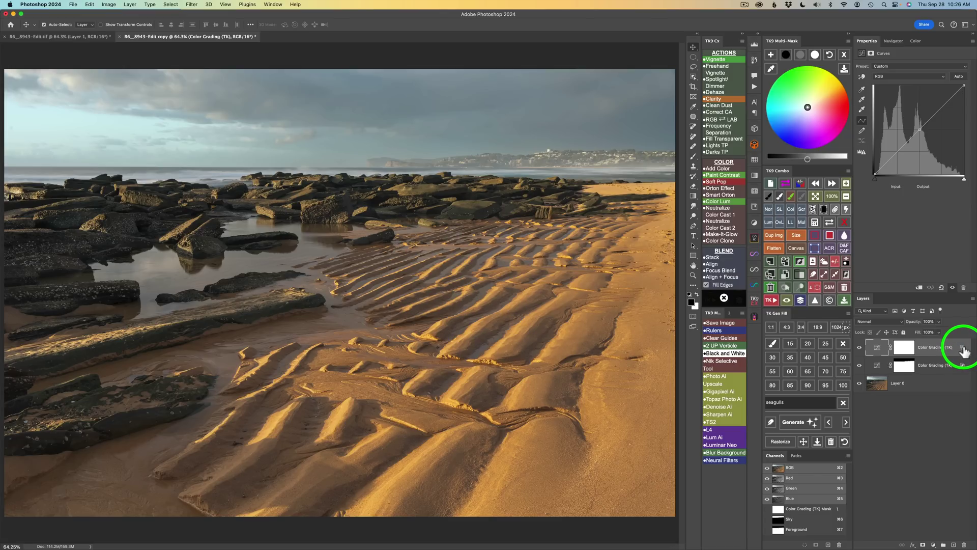
mouse_move(964, 351)
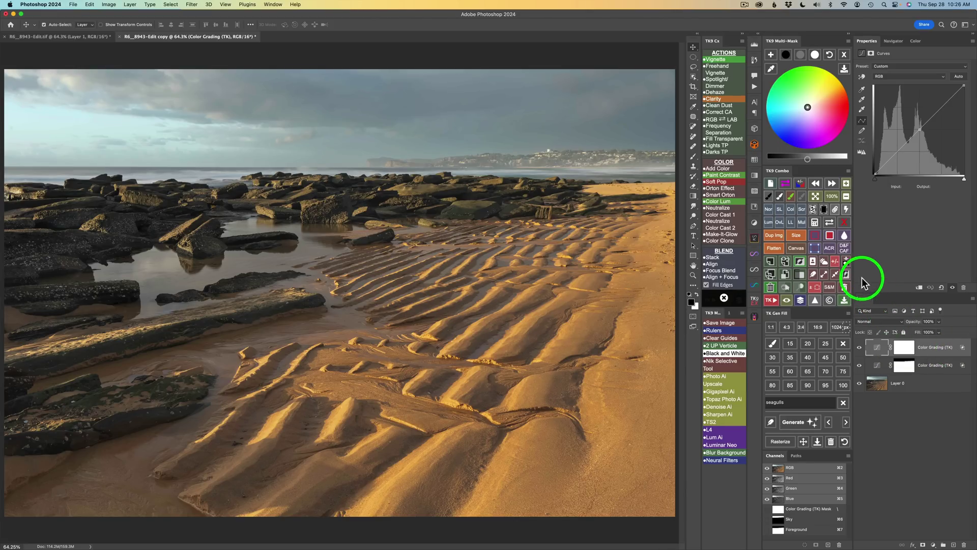
Step: Apply the saved Sky channel to the new Color Grading layer's mask
left_click(814, 221)
left_click(773, 195)
double_click(772, 197)
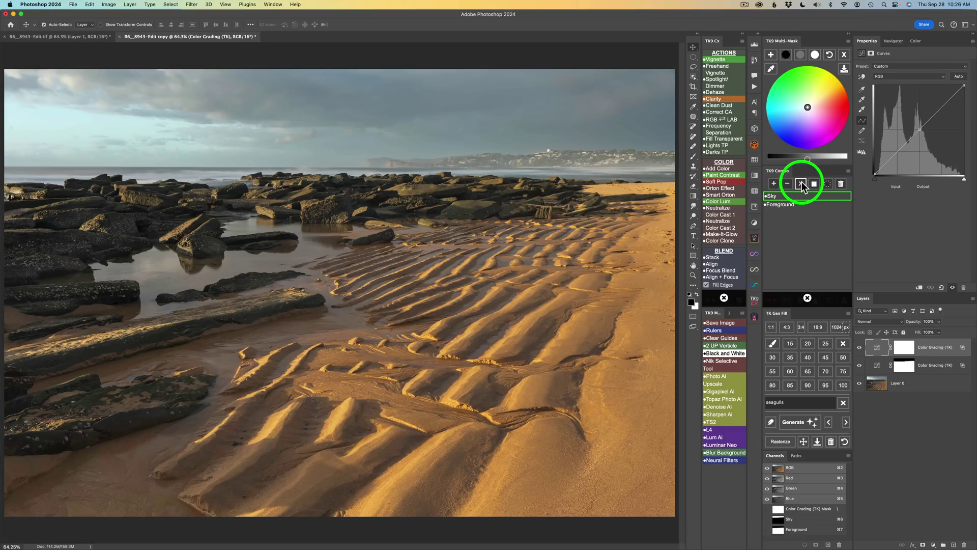
left_click(801, 184)
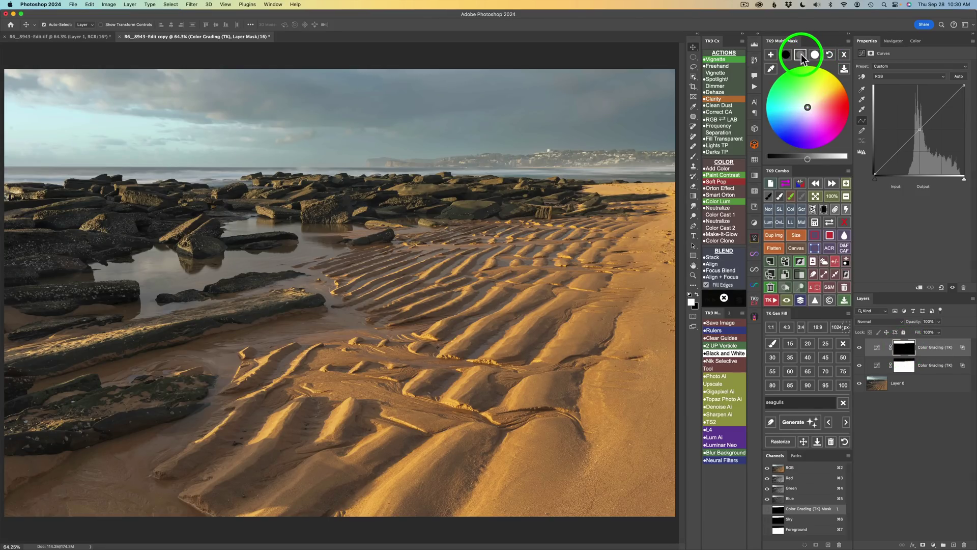
Step: Darken the sky midtones to brightness -15, tint them blue with hue 237 and saturation 10, and compare the layer off and on
left_click(801, 55)
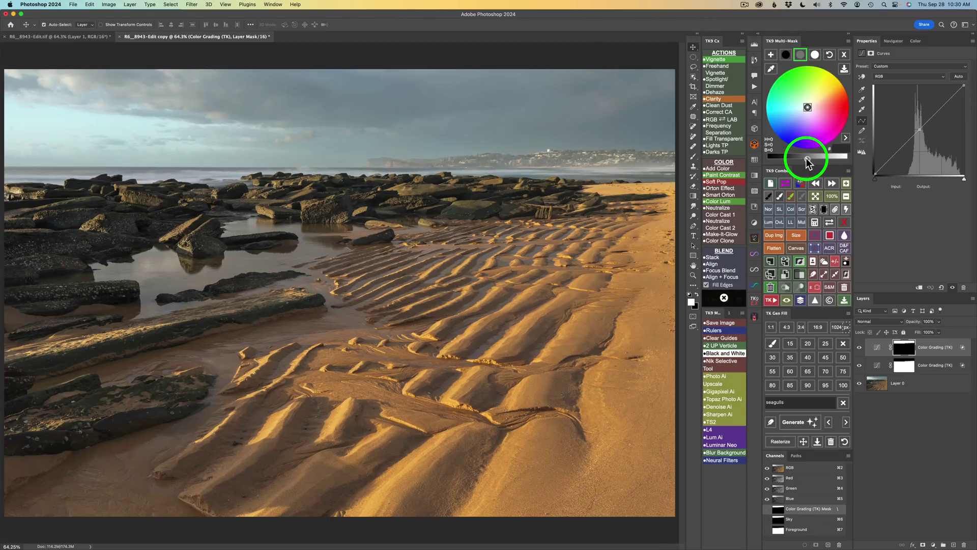
left_click_drag(807, 159, 798, 159)
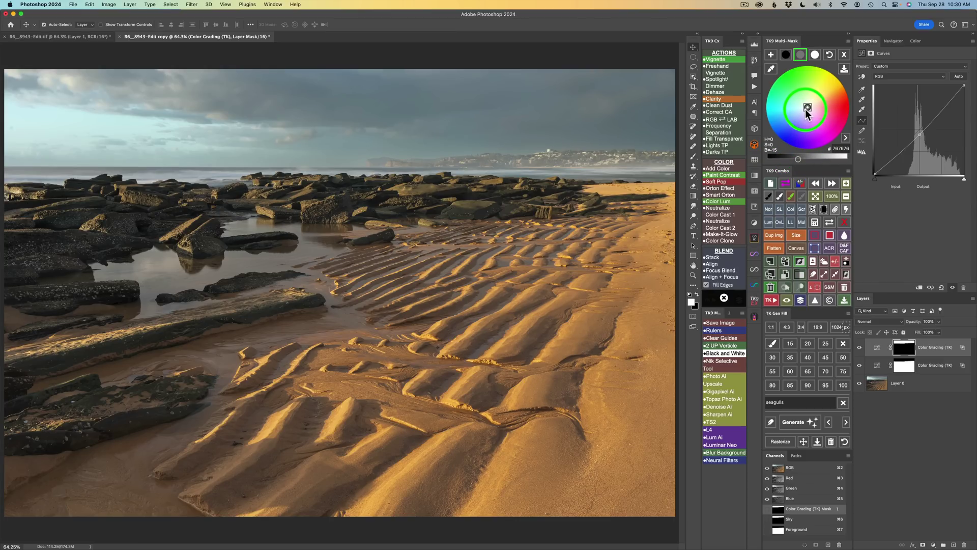
left_click_drag(806, 109, 806, 112)
left_click_drag(807, 110, 809, 117)
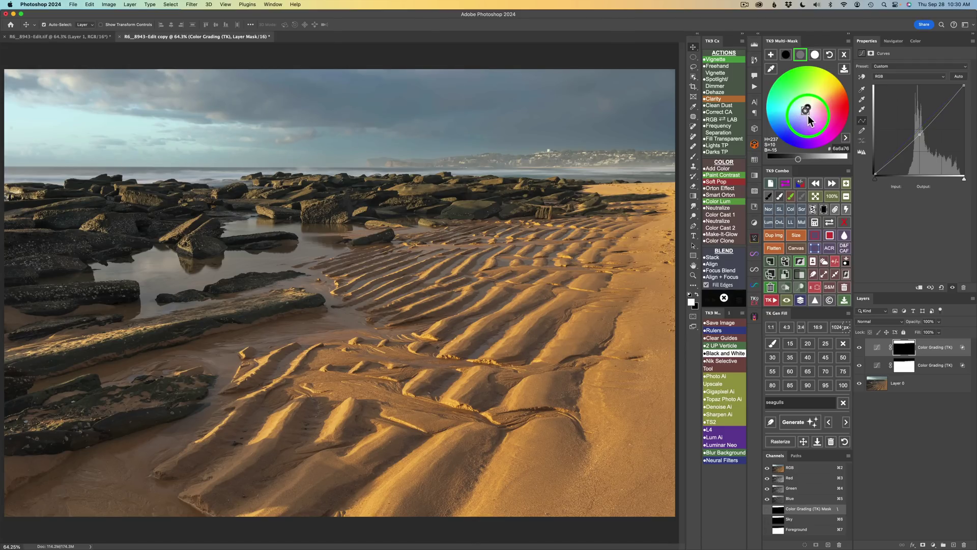
left_click(859, 348)
left_click(860, 348)
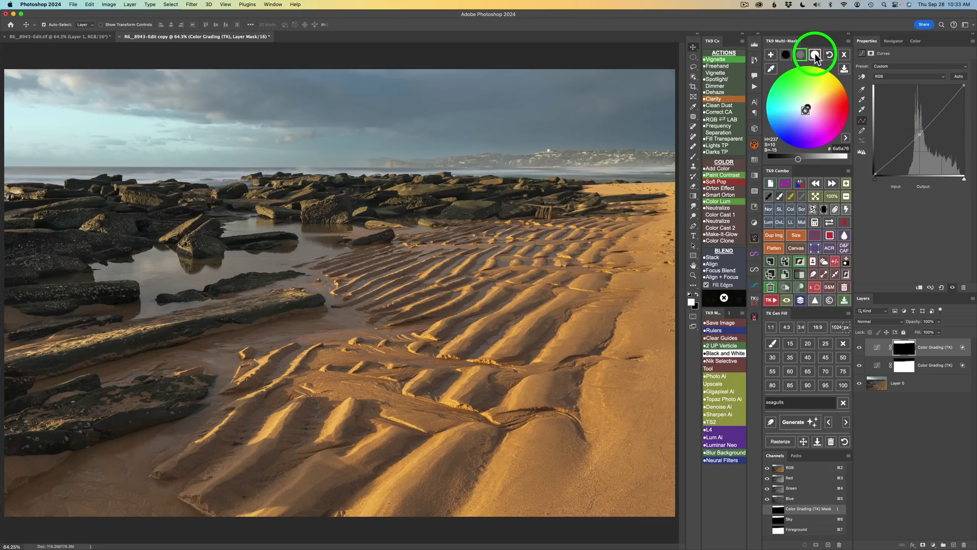
Step: Darken the sky highlights to c4c4c4 with brightness -25, and compare the image with the layer off and on
left_click(815, 56)
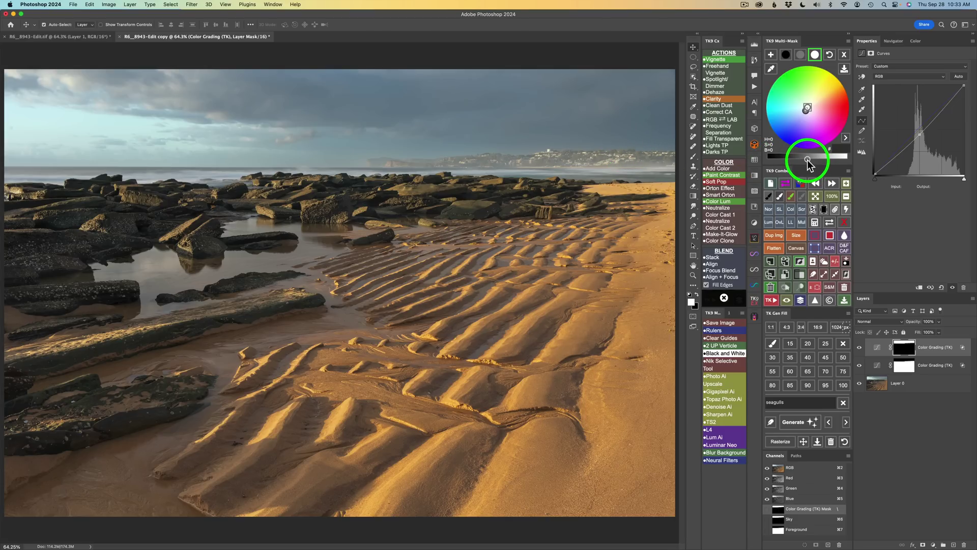
left_click_drag(808, 160, 802, 160)
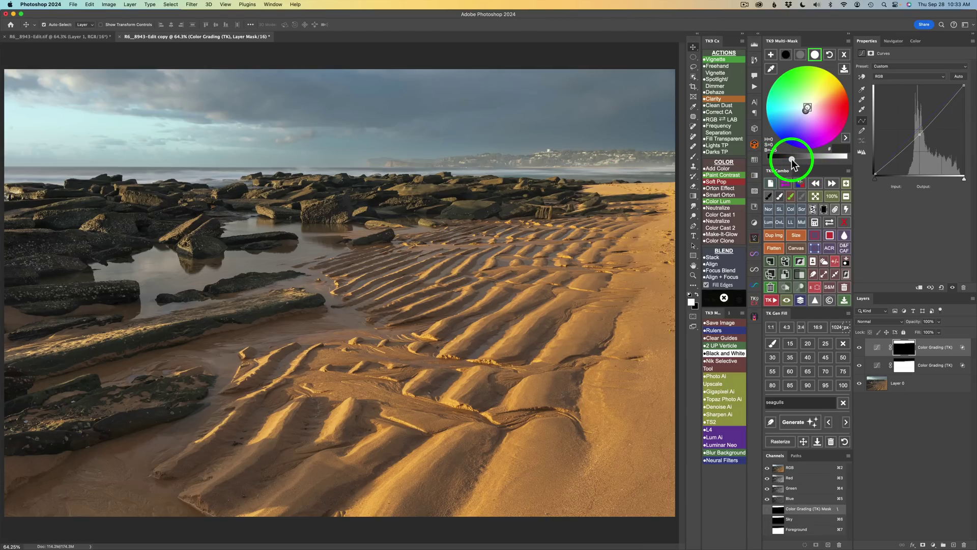
left_click(860, 349)
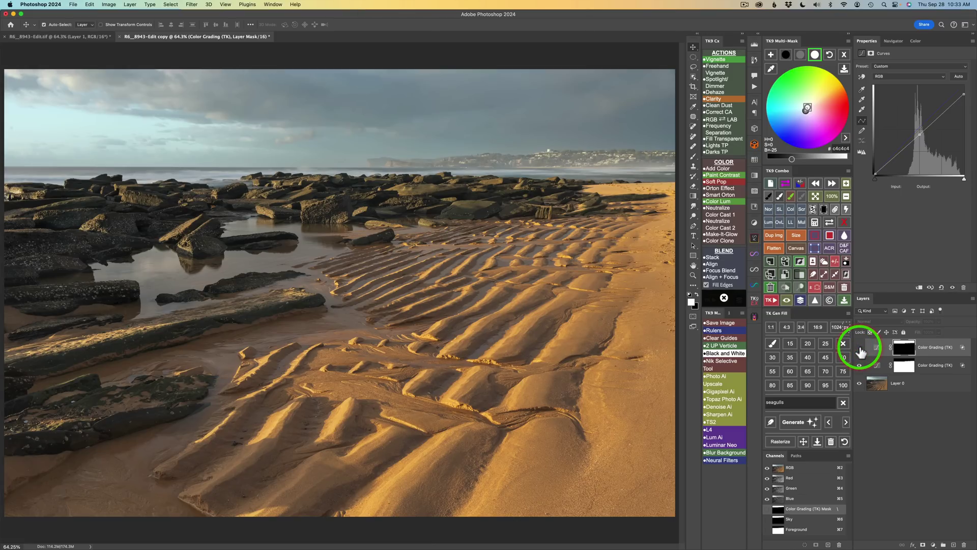
left_click(859, 349)
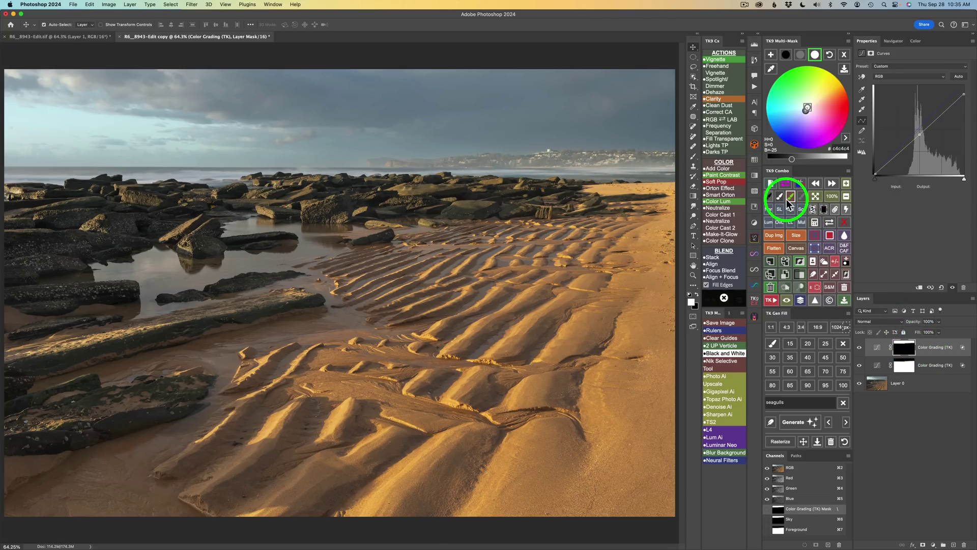
Step: Paint white along the horizon on the sky grading layer's mask with a soft 164 px brush at 100% opacity
left_click(779, 197)
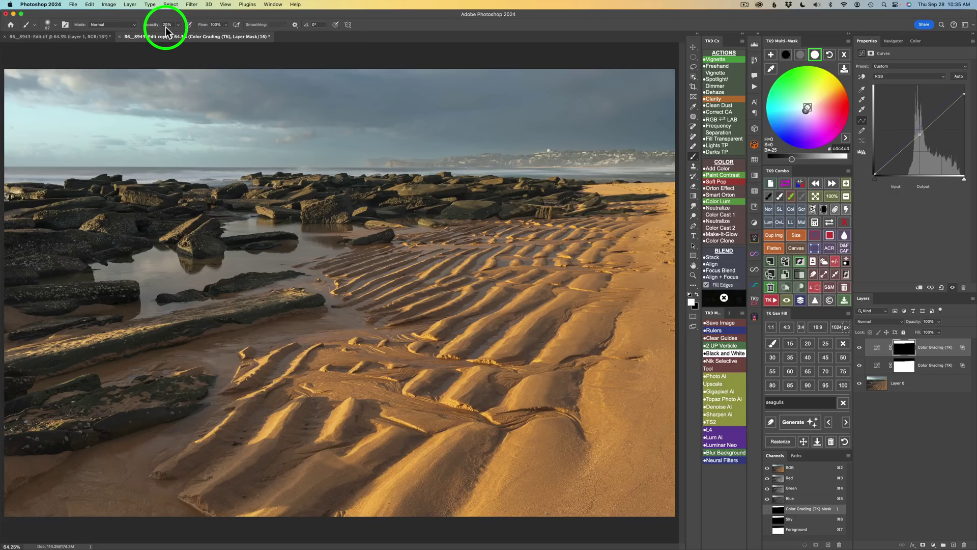
key("0")
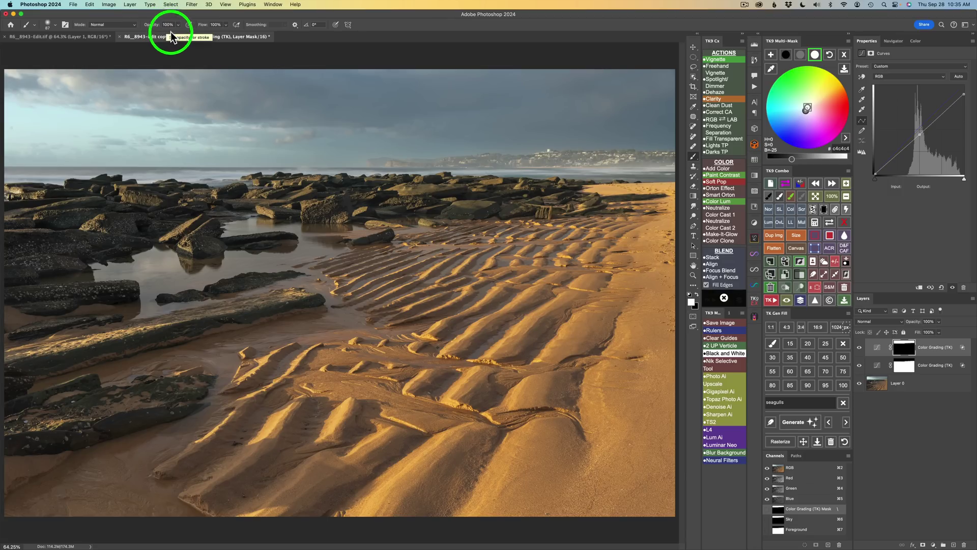
left_click_drag(403, 152, 413, 154)
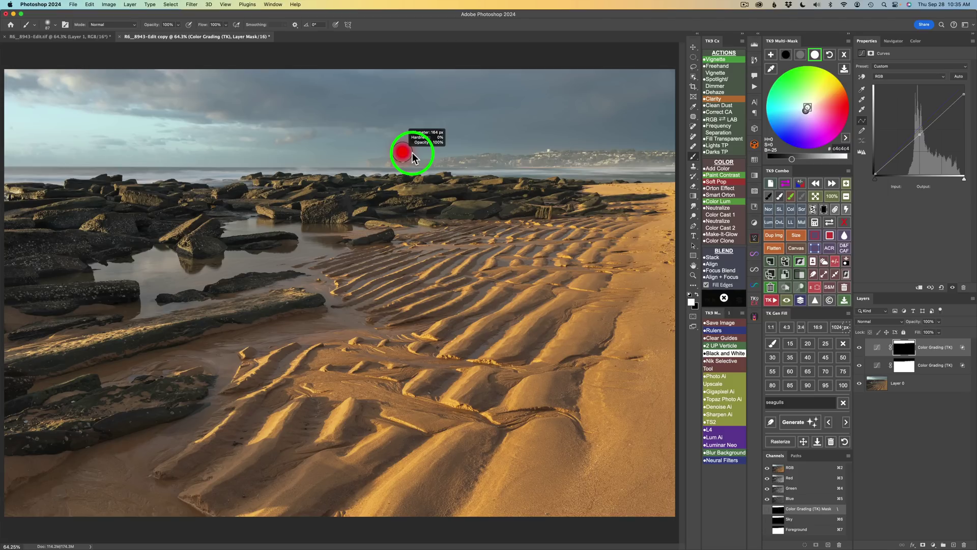
left_click_drag(413, 154, 412, 154)
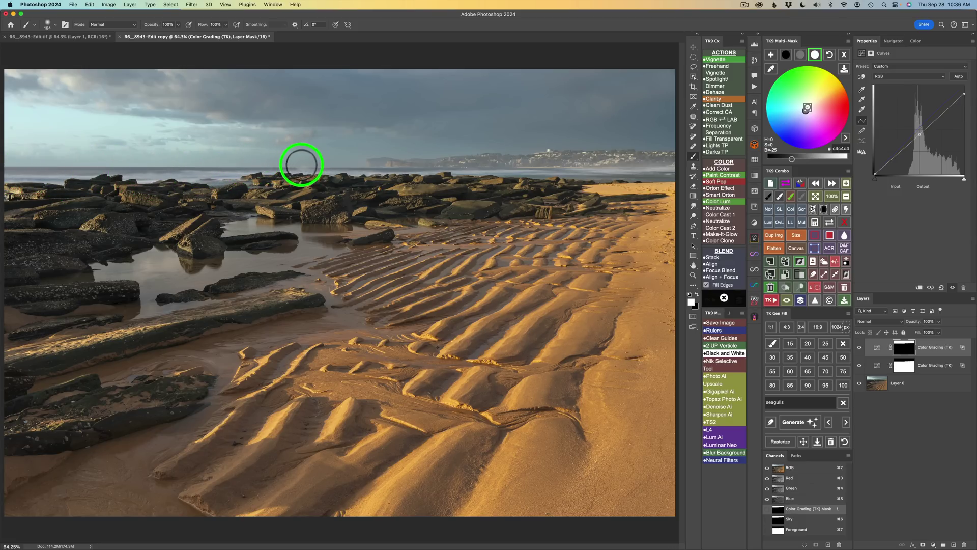
left_click_drag(651, 172, 653, 176)
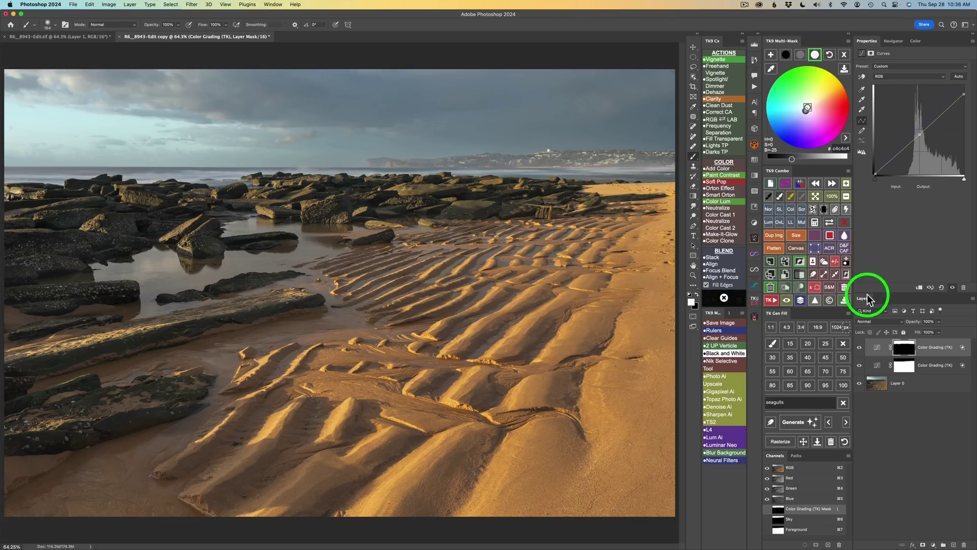
Step: Compare the image with the sky grading layer off and on, and with all the adjustment layers off and on
left_click(859, 348)
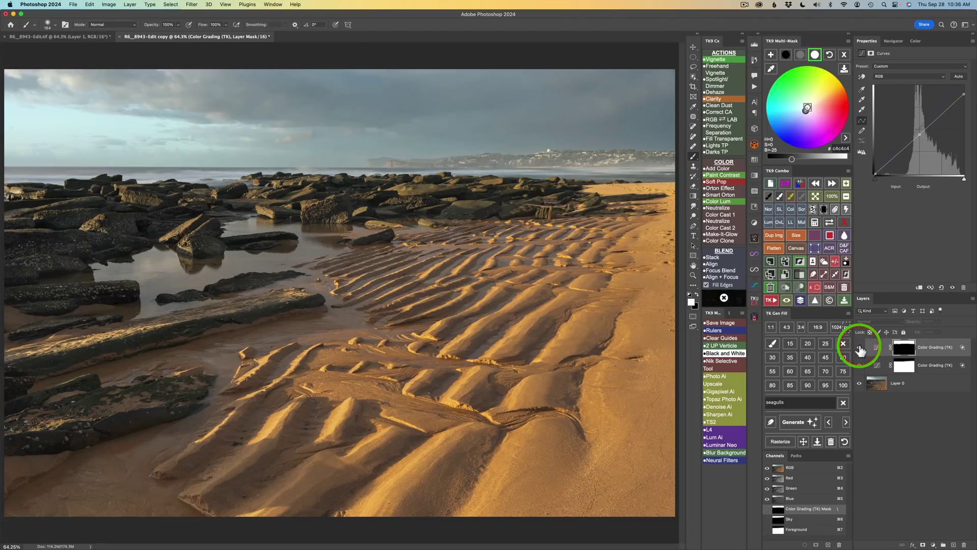
left_click(860, 348)
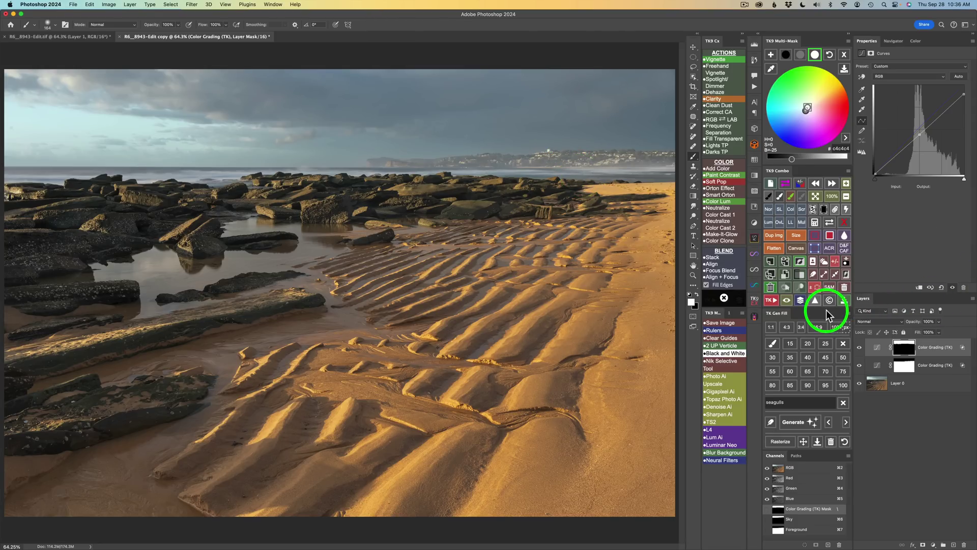
left_click(801, 301)
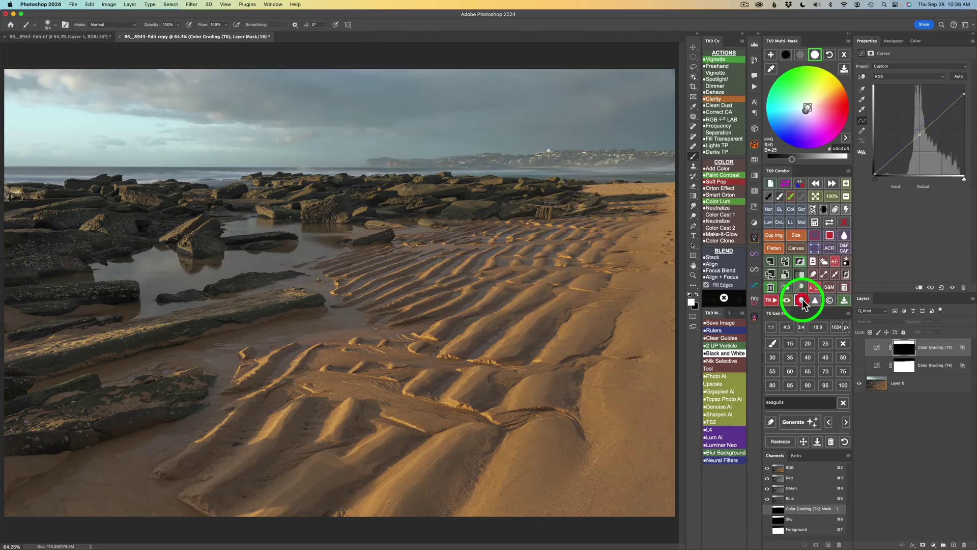
left_click(801, 300)
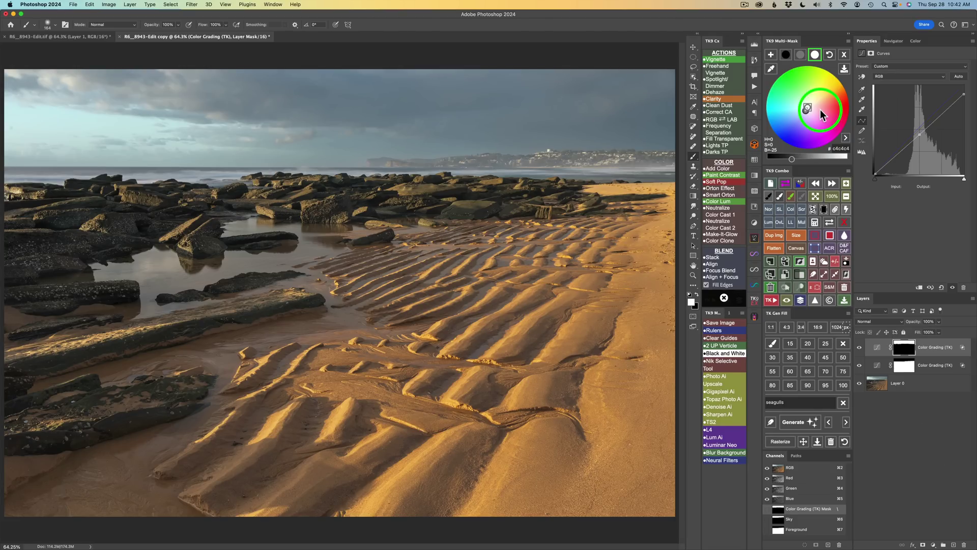
Step: Close the color grading controls, generate a new luminosity mask and narrow it to Darks 5
left_click(844, 54)
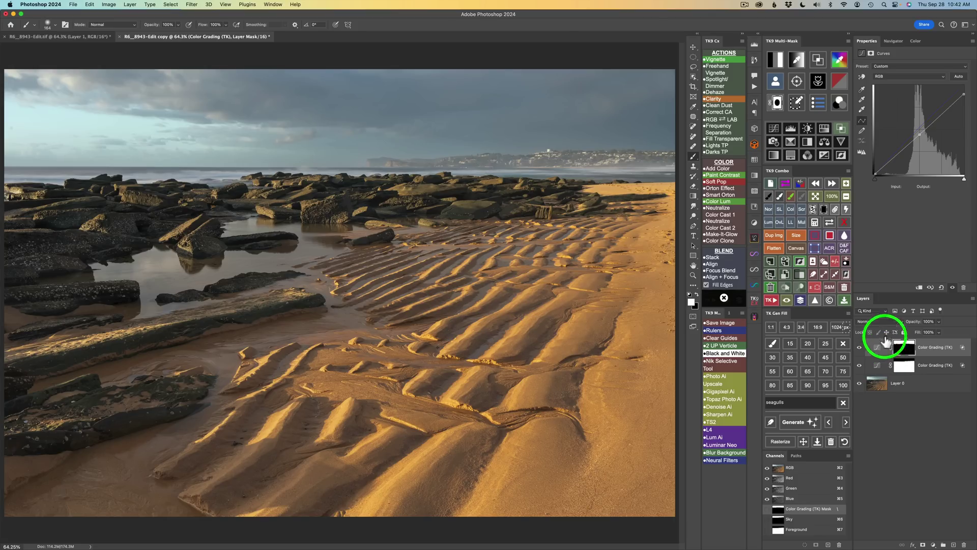
left_click(818, 60)
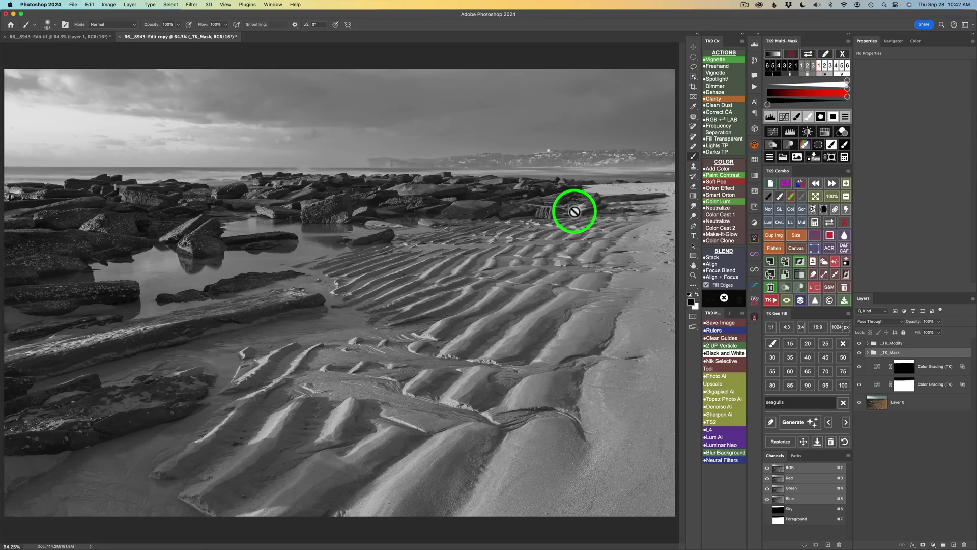
left_click(793, 69)
left_click(793, 70)
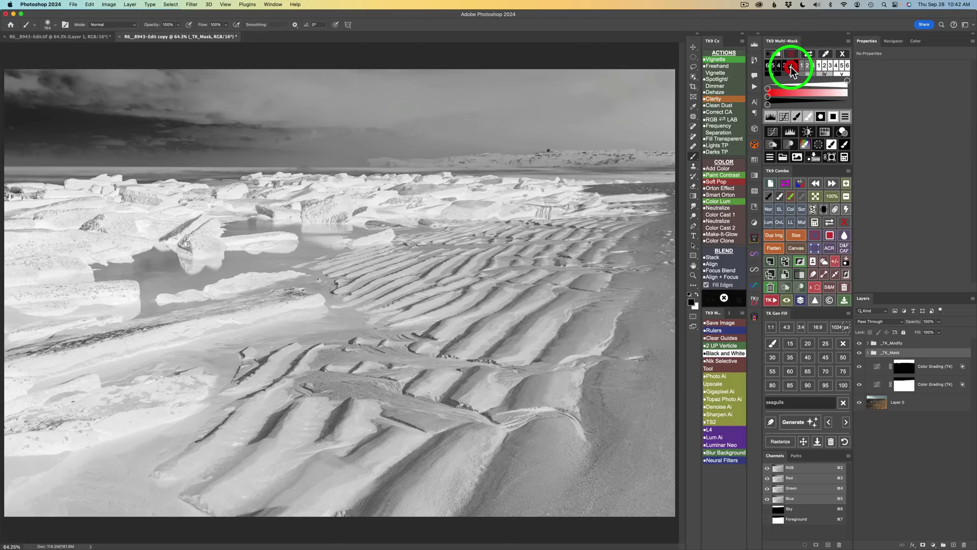
left_click(786, 70)
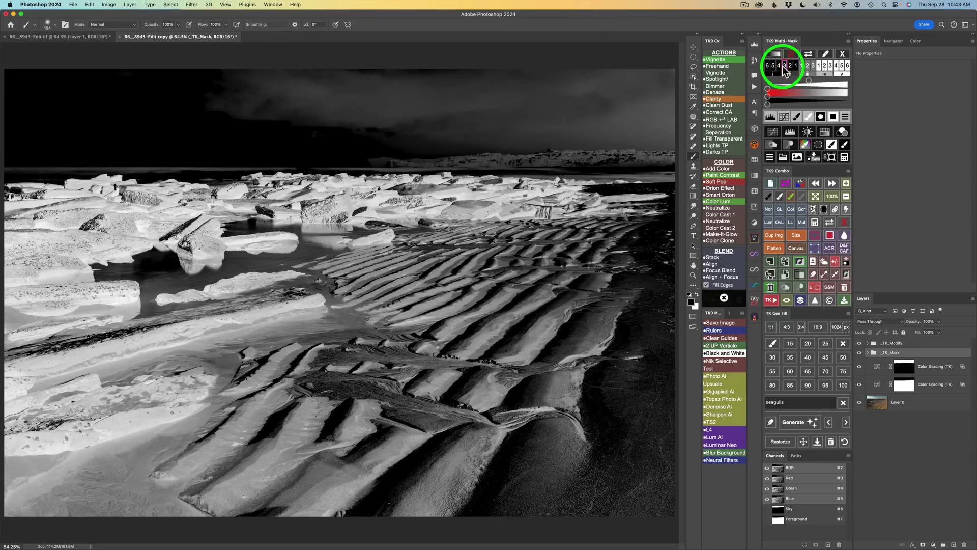
left_click(778, 67)
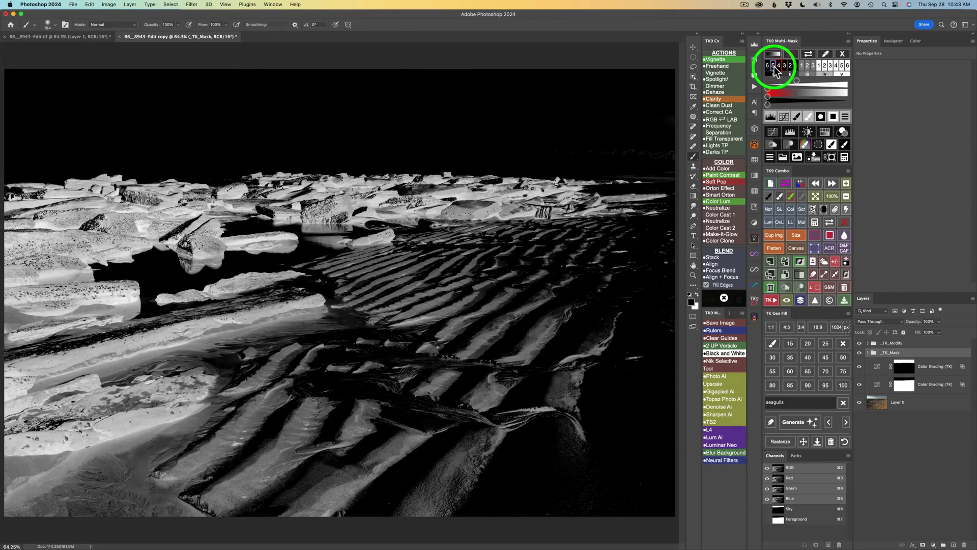
left_click(773, 67)
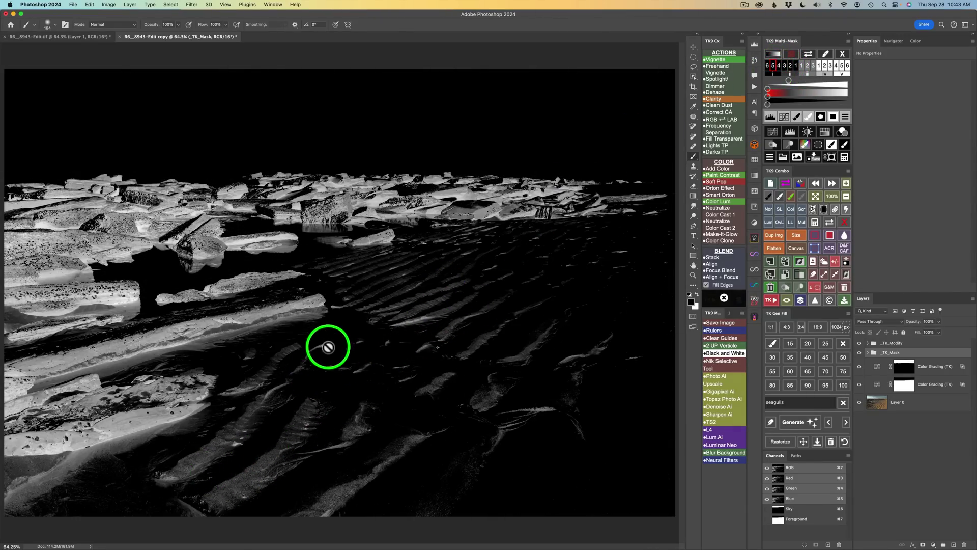
Step: Output the darks selection as a Blend If on a new Curves adjustment layer and set its blend mode to Multiply
left_click(772, 134)
left_click(879, 350)
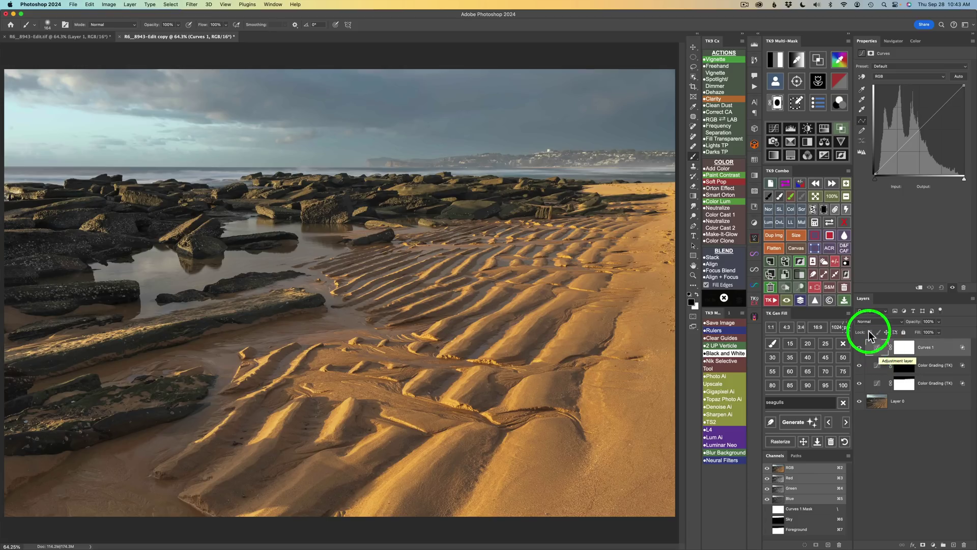
left_click(802, 222)
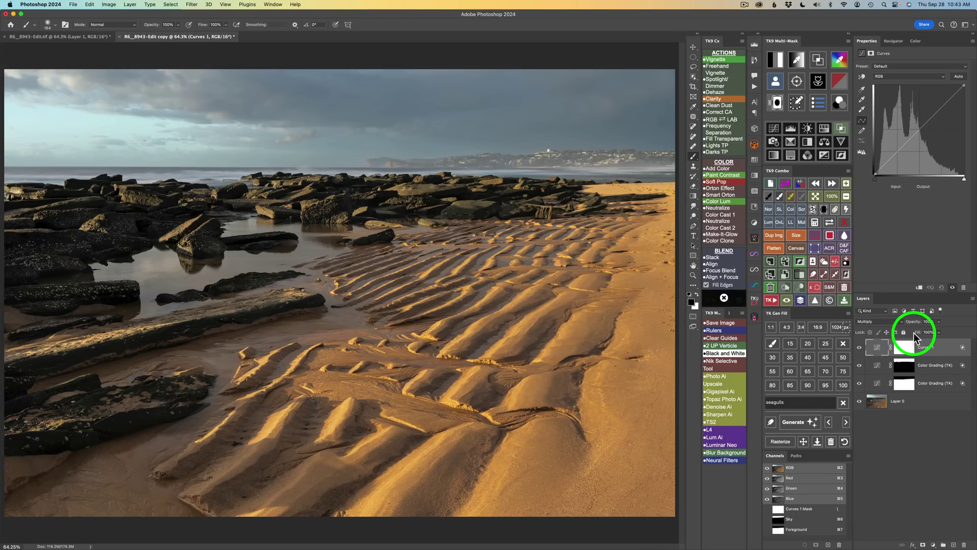
Step: Set the darks Curves layer's opacity to 70% and compare the image with that layer off and on
left_click_drag(915, 327, 904, 327)
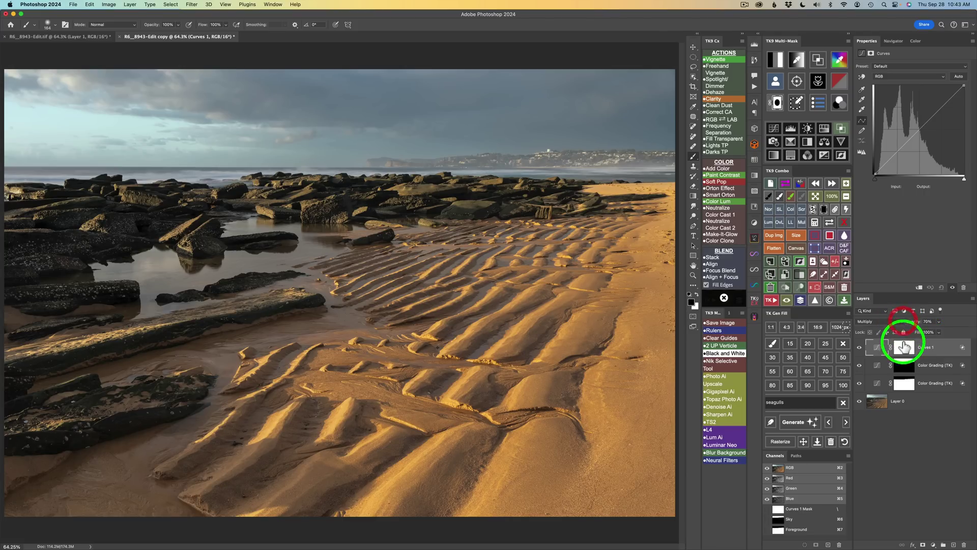
left_click(860, 348)
left_click(859, 348)
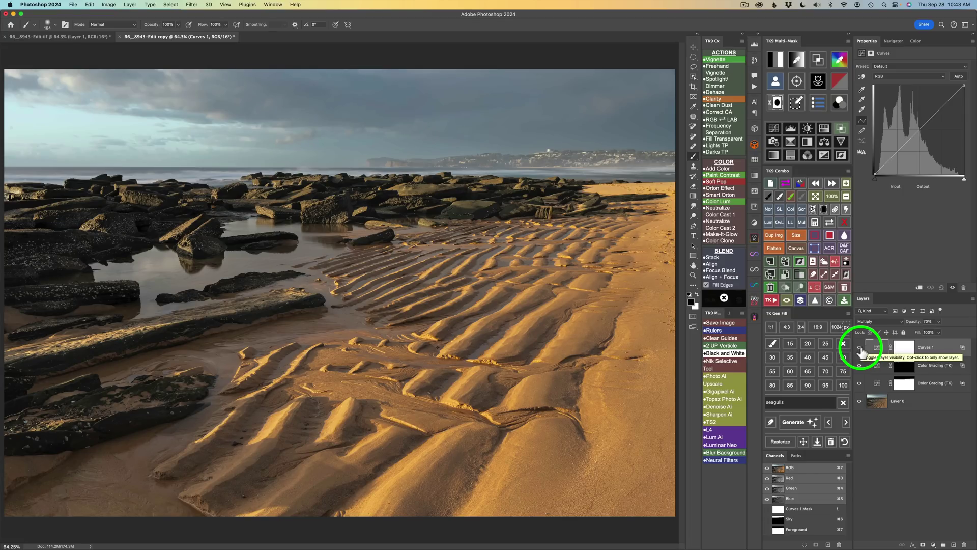
Step: Edit the darks Curves layer's Blend If to extend the tonal fade toward brighter tones, and compare the layer off and on
left_click(842, 130)
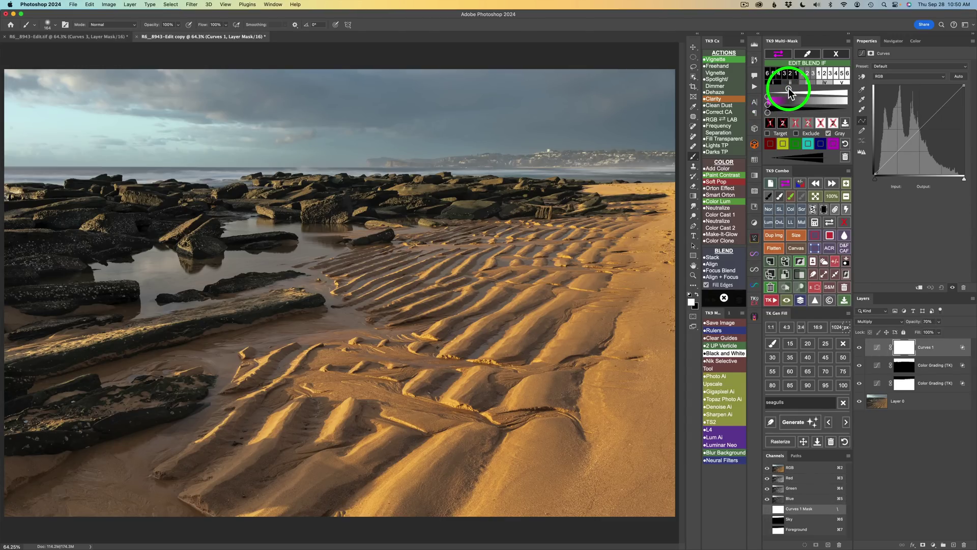
left_click(789, 88)
mouse_move(789, 88)
left_mouse_down()
mouse_move(814, 90)
mouse_move(796, 87)
left_mouse_up()
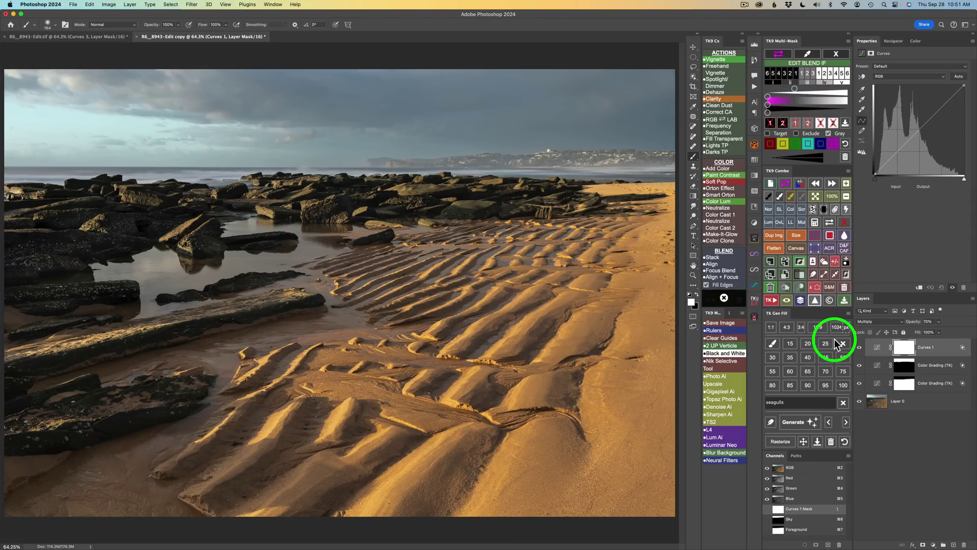
left_click(860, 350)
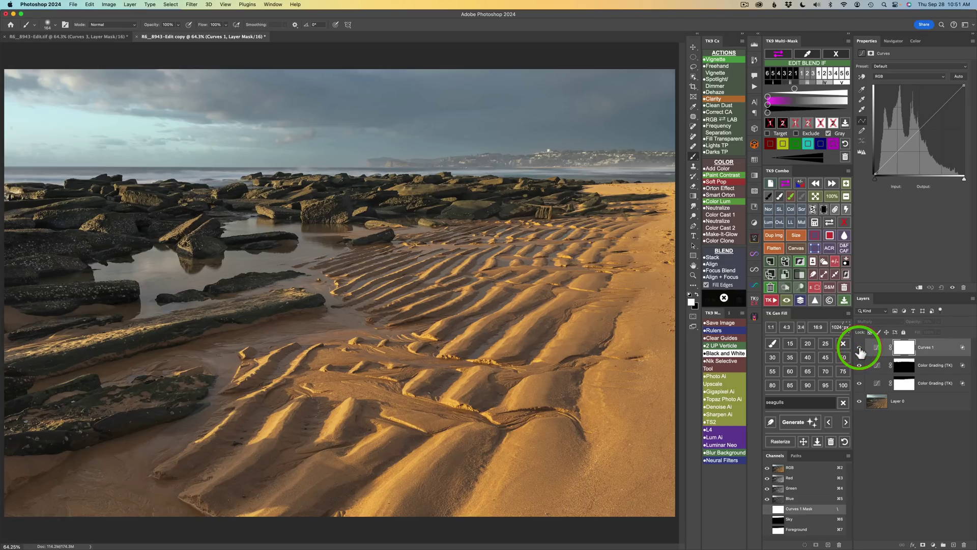
left_click(860, 350)
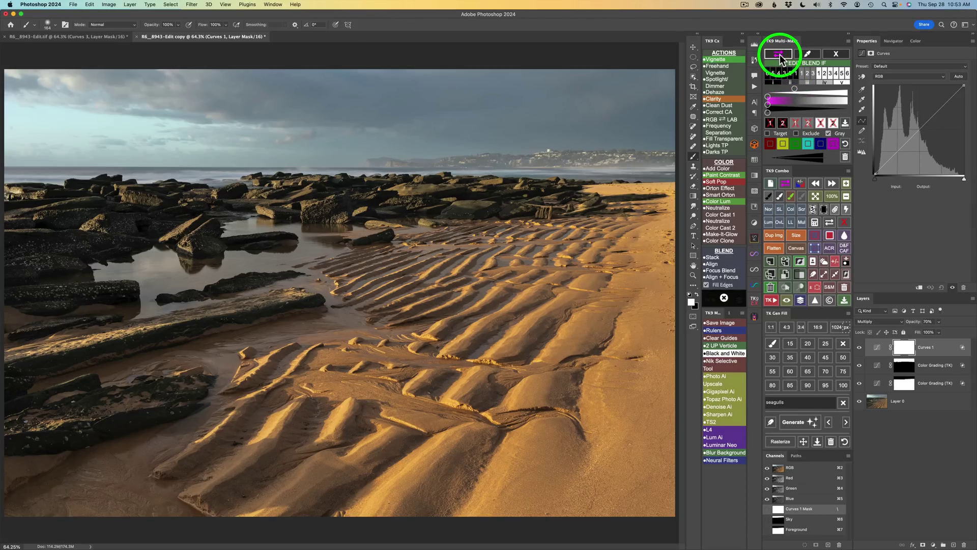
Step: Preview the tones targeted by the Curves layer's Blend If as a magenta overlay, then hide the overlay
left_click(778, 55)
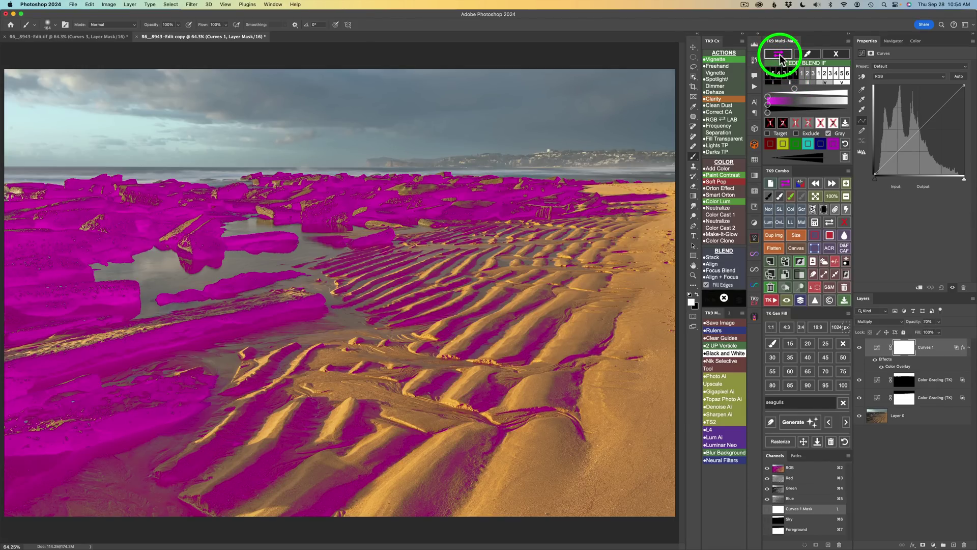
left_click(781, 56)
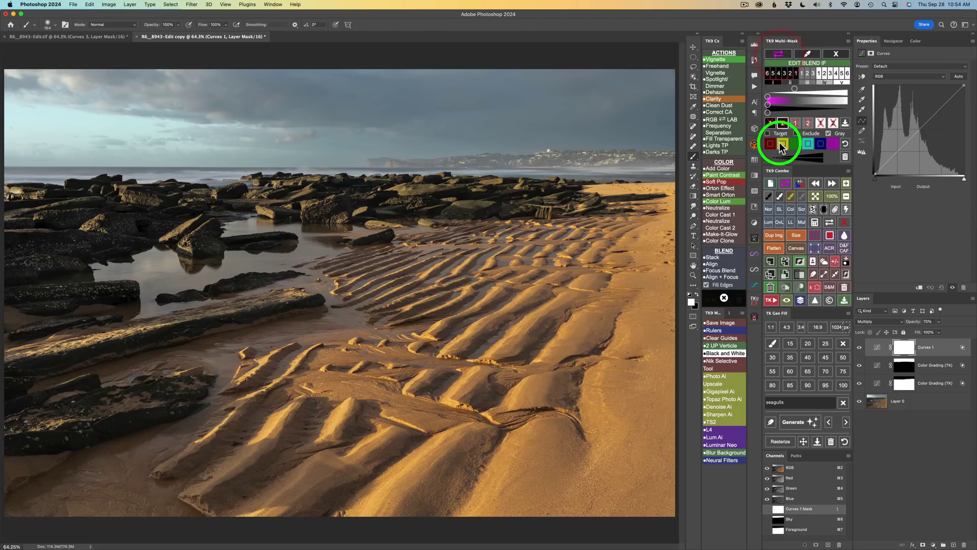
left_click(786, 185)
left_click(787, 185)
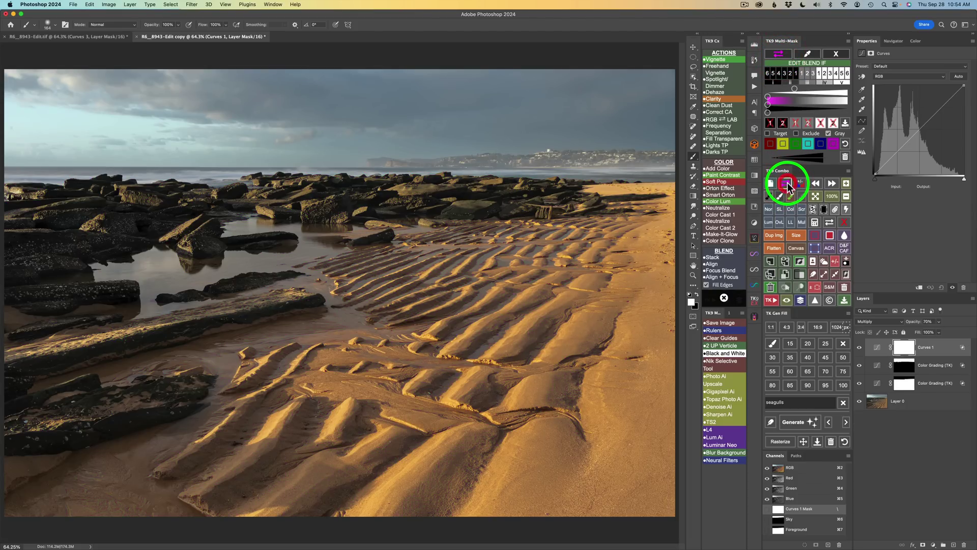
left_click(777, 56)
left_click(778, 56)
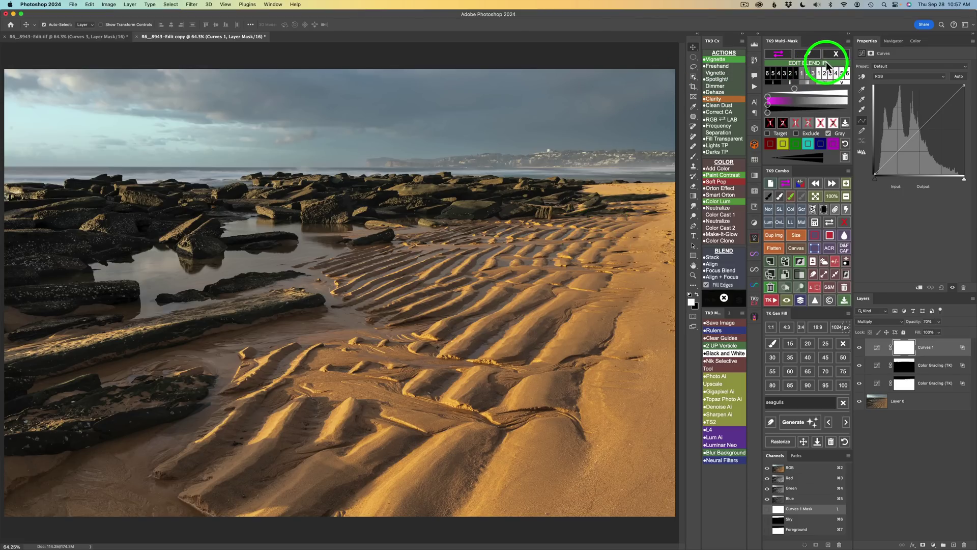
Step: Leave the Blend If controls, add a new Curves adjustment layer and limit it to Midtones 1 with Blend If
left_click(838, 54)
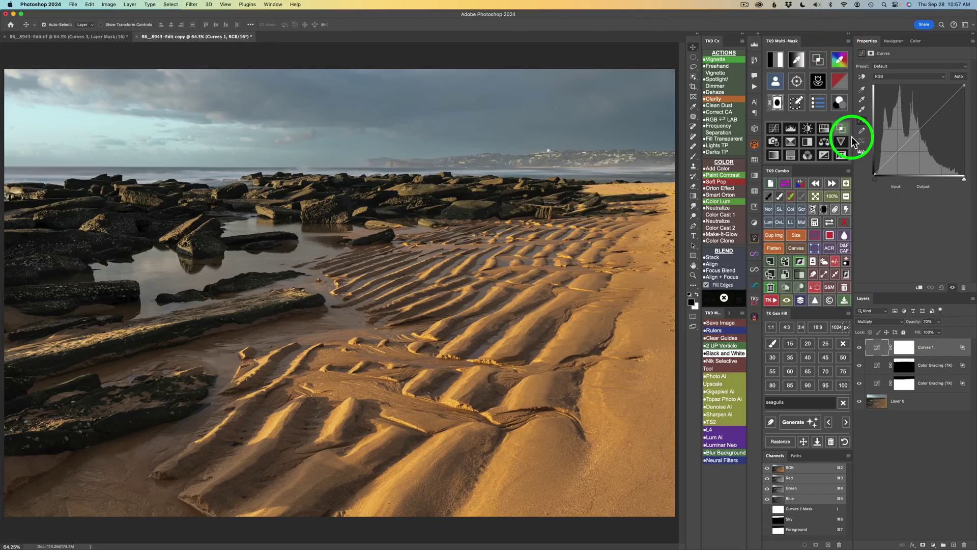
left_click(775, 130)
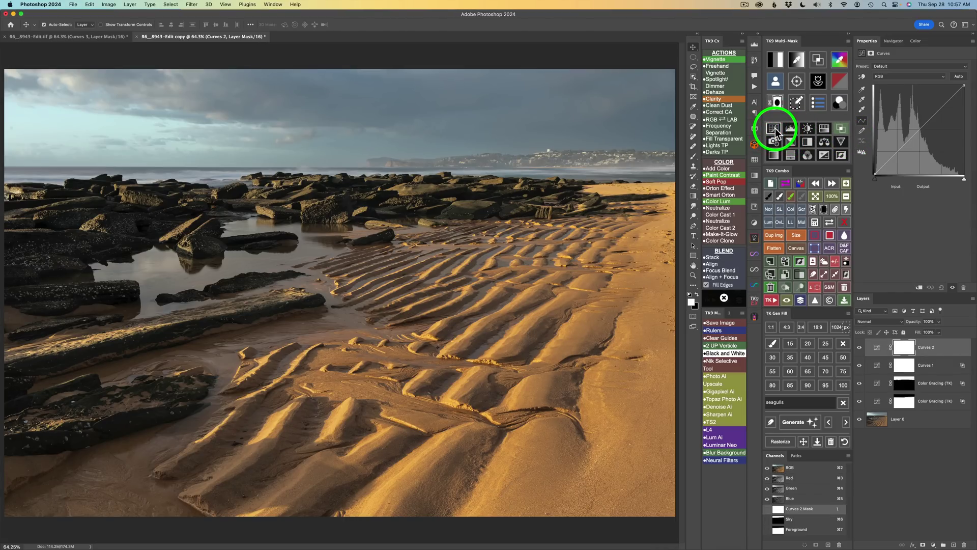
left_click(843, 127)
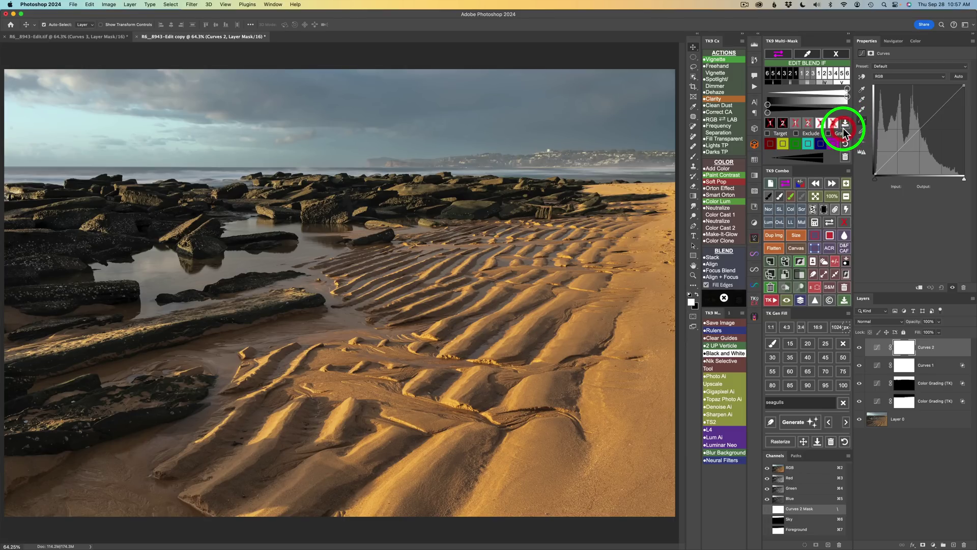
left_click(802, 73)
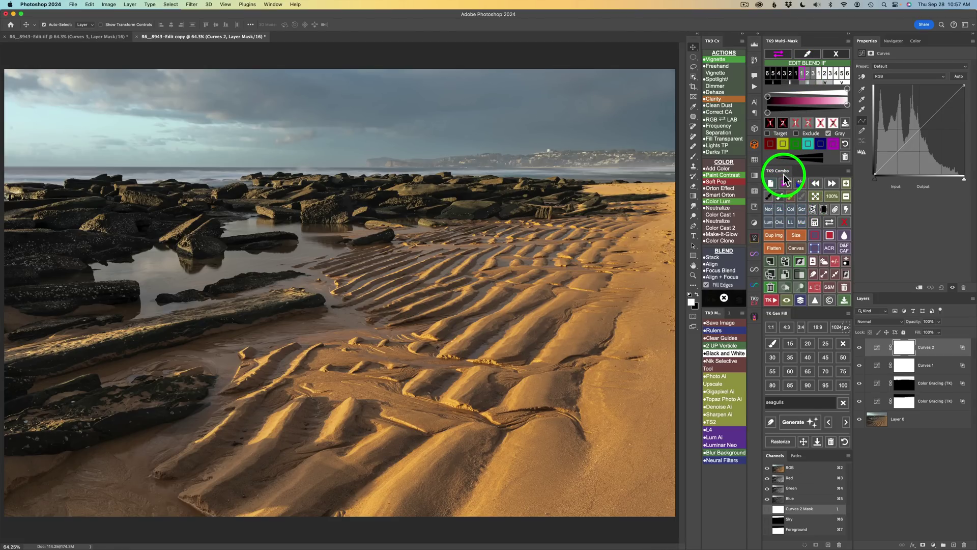
Step: Set the midtones Curves layer to Screen blending at 24% opacity and compare it off and on
left_click(803, 208)
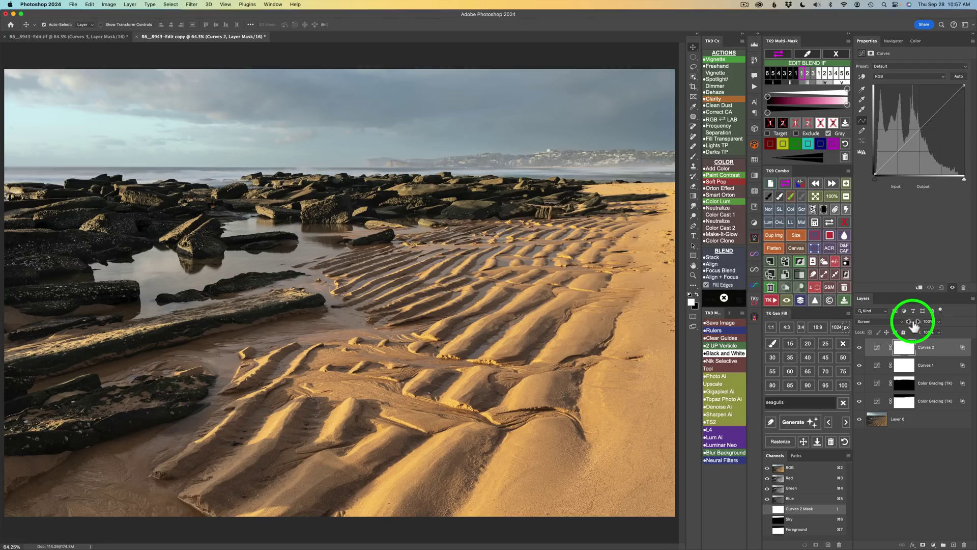
left_click_drag(915, 326, 837, 326)
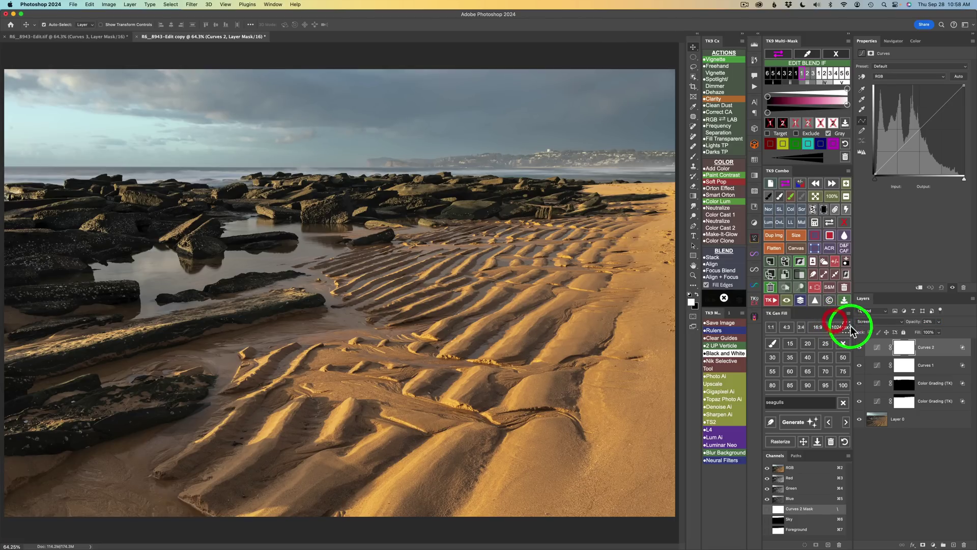
left_click(860, 350)
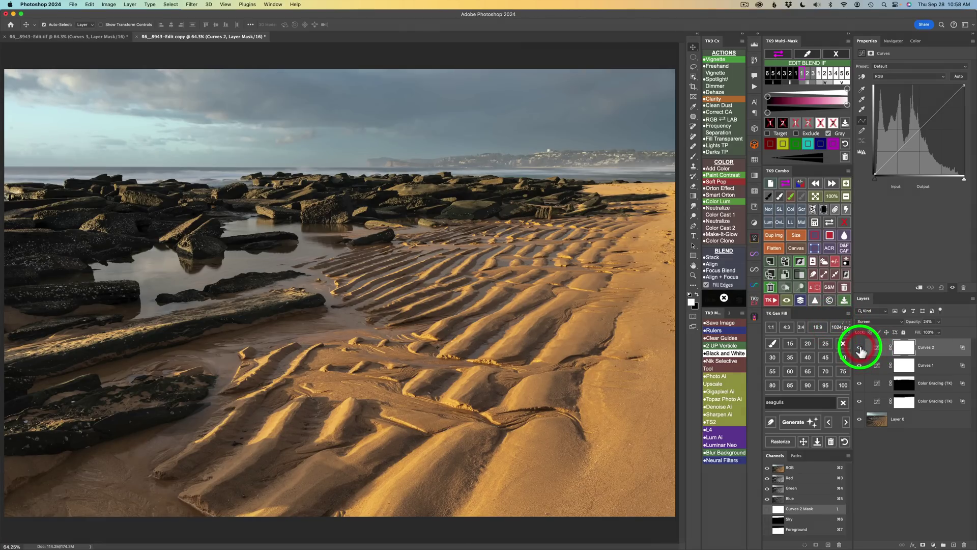
left_click(861, 351)
left_click(860, 350)
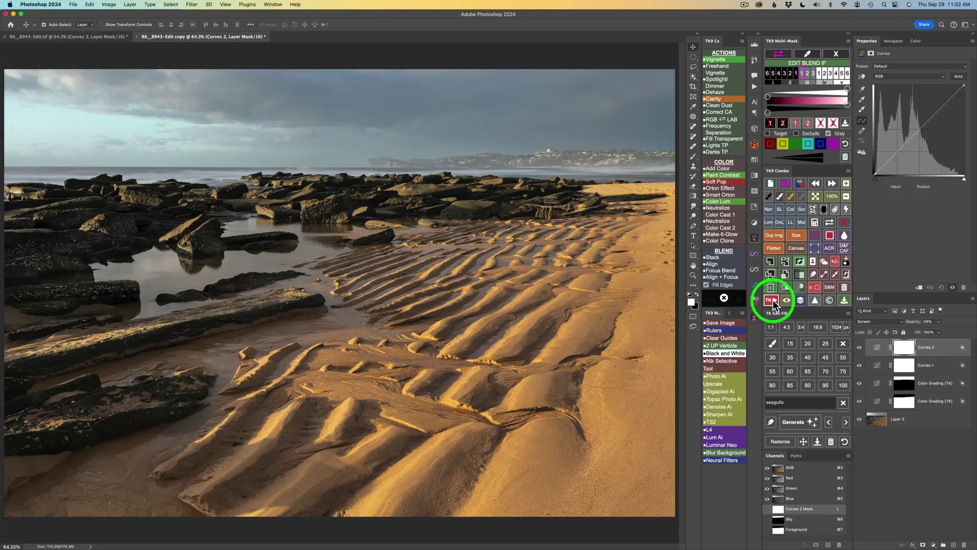
Step: Run the Clarity action with a High Pass radius larger than the default and compare the clarity layer off and on
left_click(712, 98)
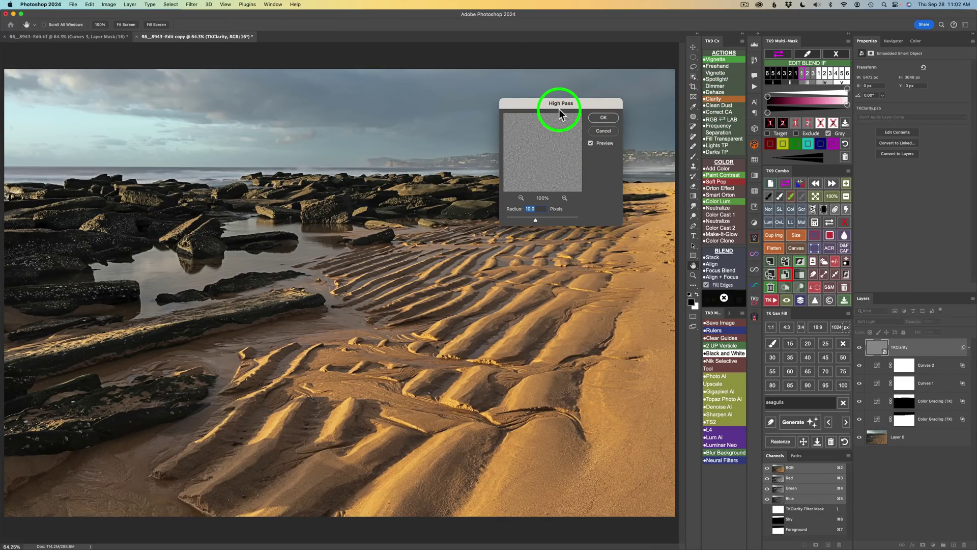
left_click_drag(536, 219, 547, 220)
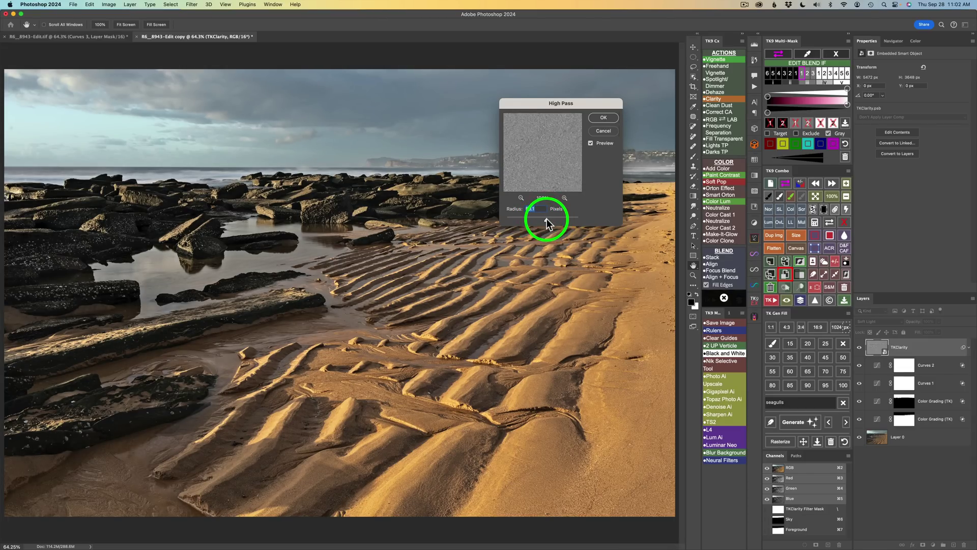
left_click(608, 116)
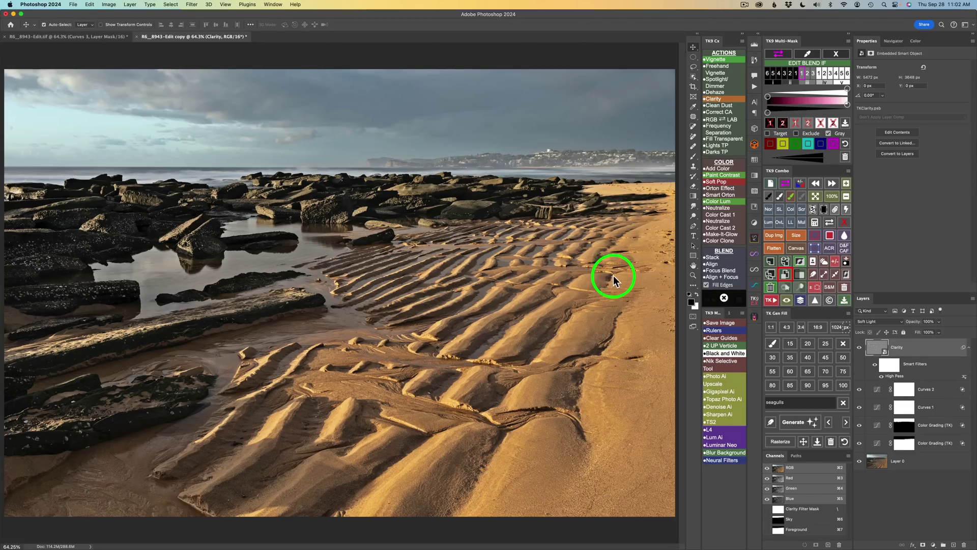
left_click(859, 348)
left_click(859, 348)
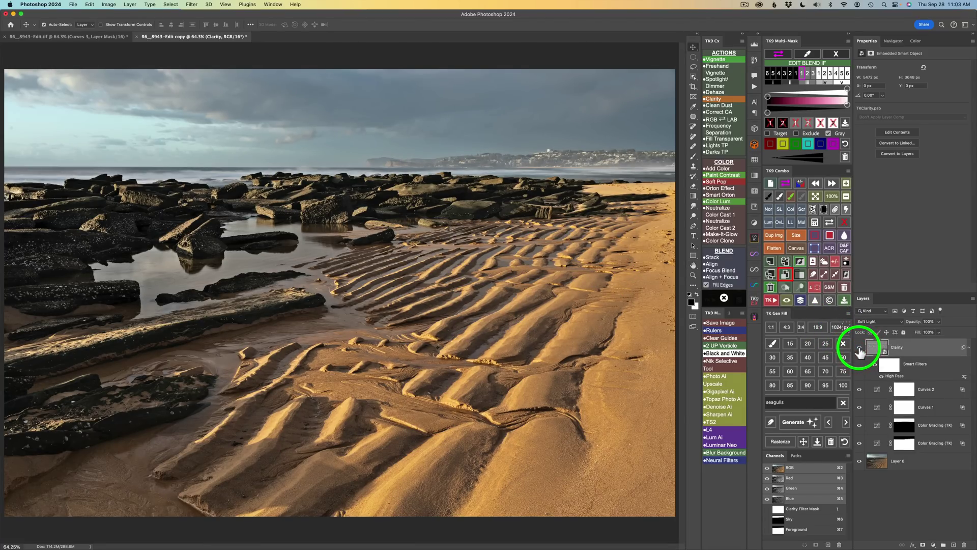
Step: Add a black mask to the Clarity layer, paint white at 30% opacity over the foreground rocks and sand, and compare the result
left_click(825, 210)
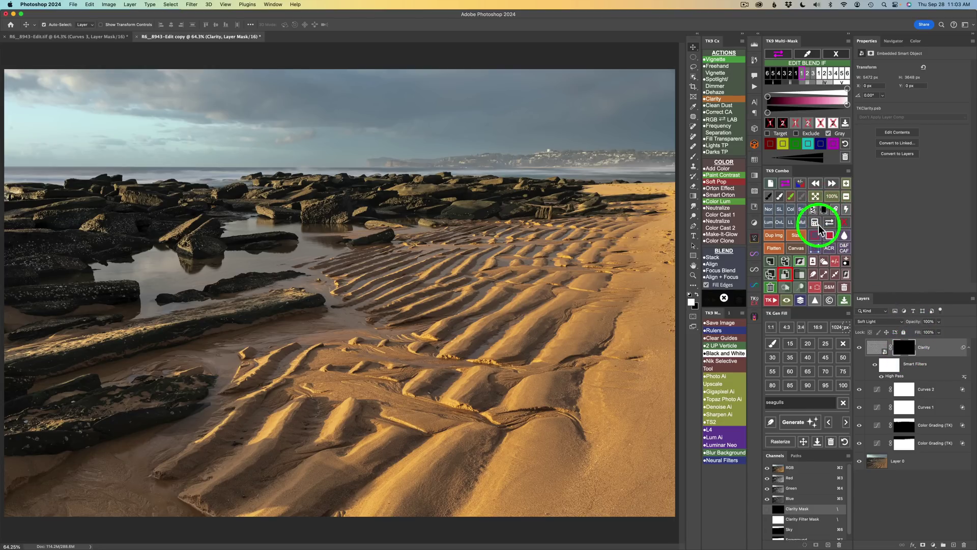
left_click(781, 196)
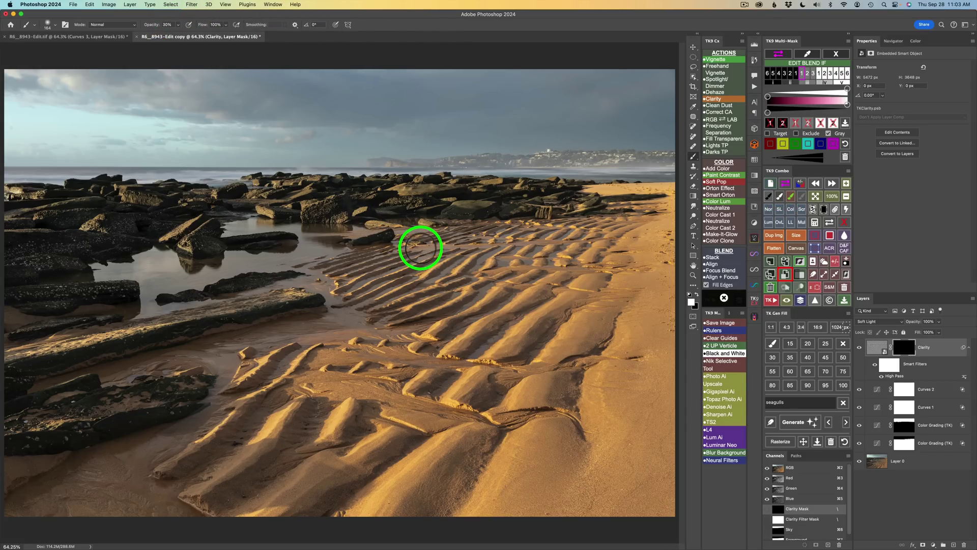
left_click_drag(190, 217, 241, 229)
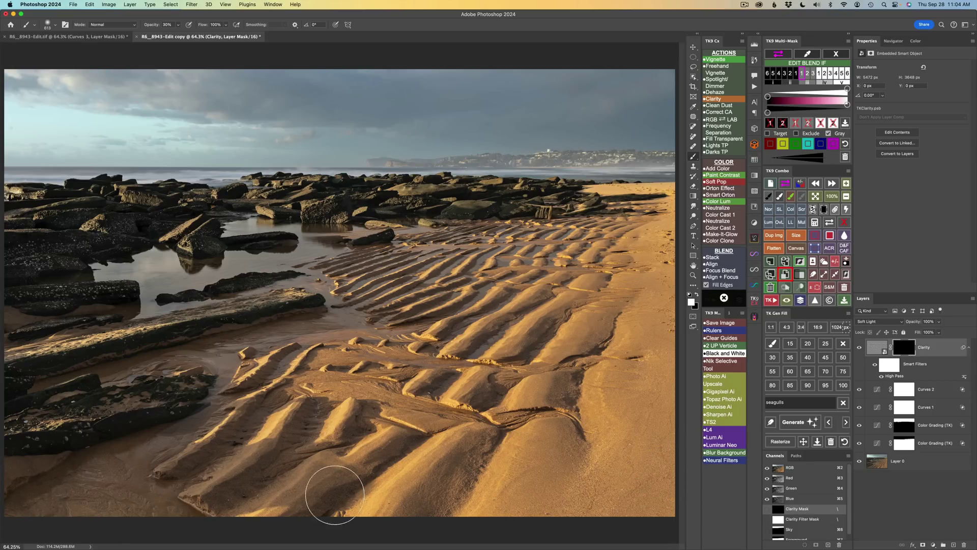
left_click_drag(673, 499, 438, 505)
left_click(859, 348)
left_click(860, 348)
Step: Build up more white strokes at 30% opacity on the Clarity mask over the rocks and sand ridges
left_click(285, 251)
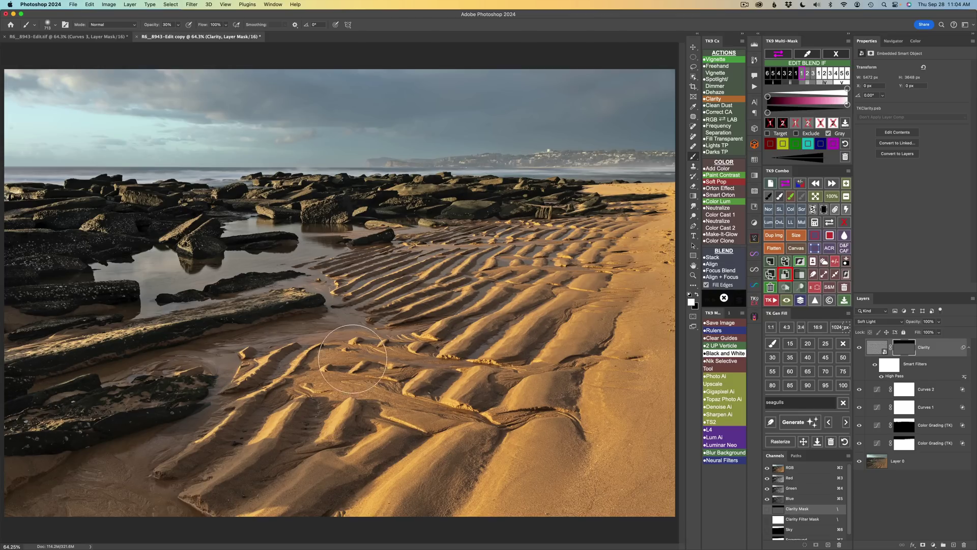
left_click_drag(379, 321, 374, 321)
left_click_drag(234, 307, 163, 324)
Step: Compare the painted clarity effect off and on, and inspect its layer mask in black and white
left_click(860, 347)
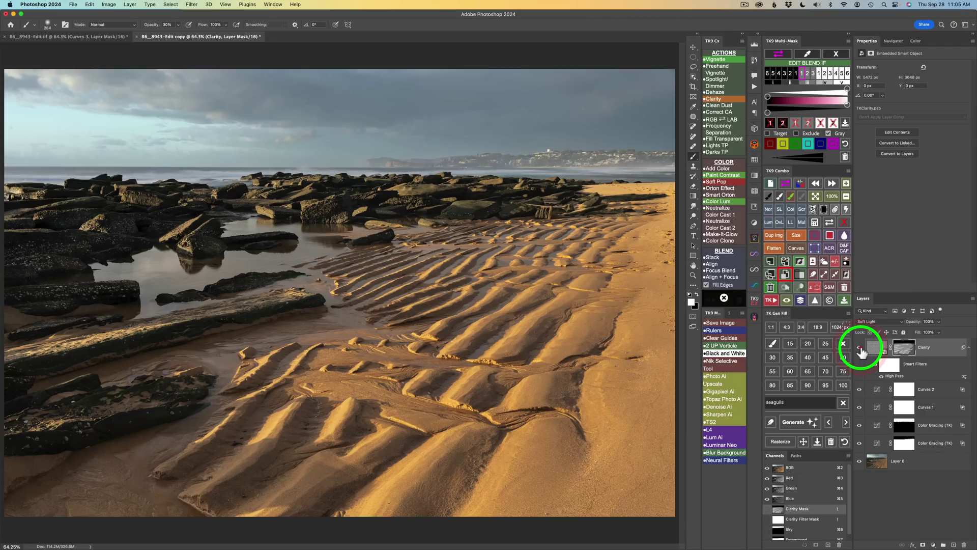
left_click(832, 222)
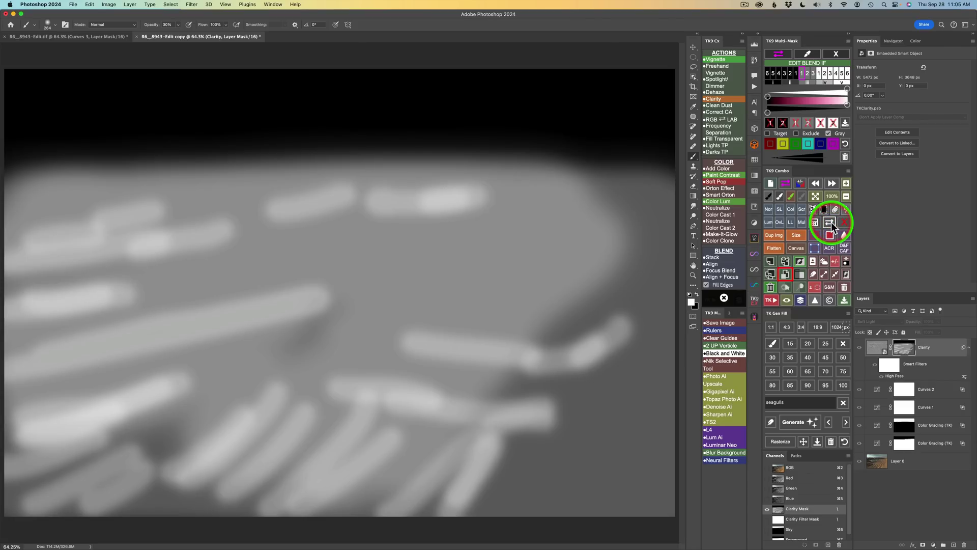
left_click(832, 222)
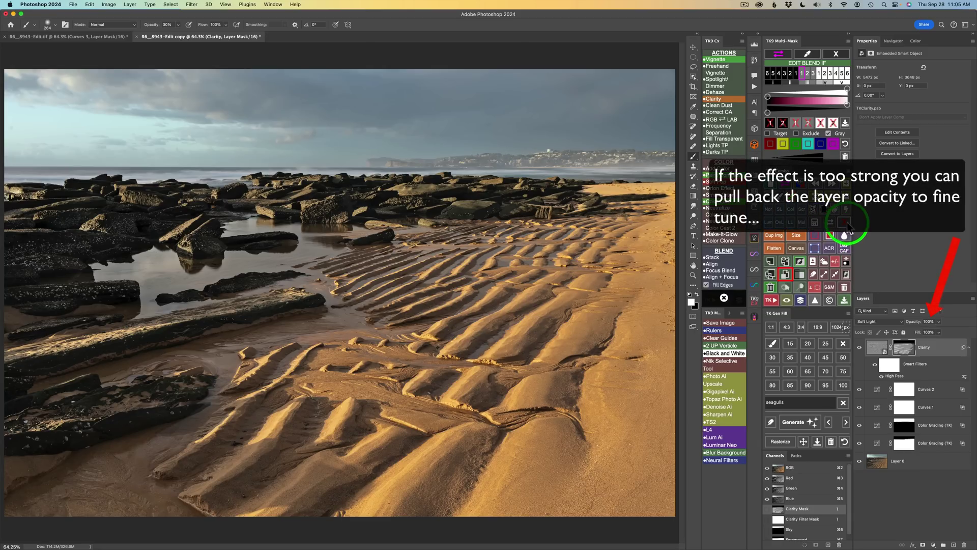
left_click(860, 349)
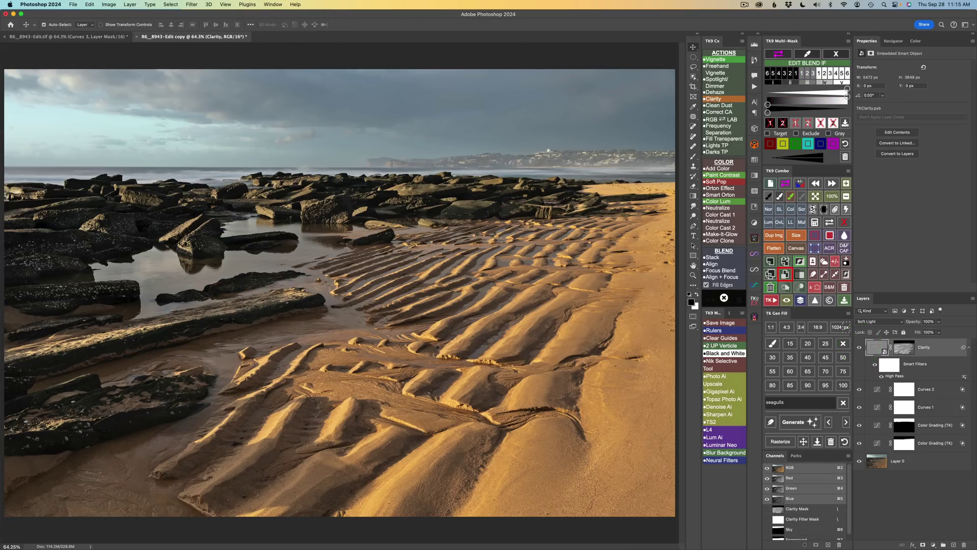
Step: Close the Blend If controls, generate a saturation mask and narrow it to Vibrance 3
left_click(844, 55)
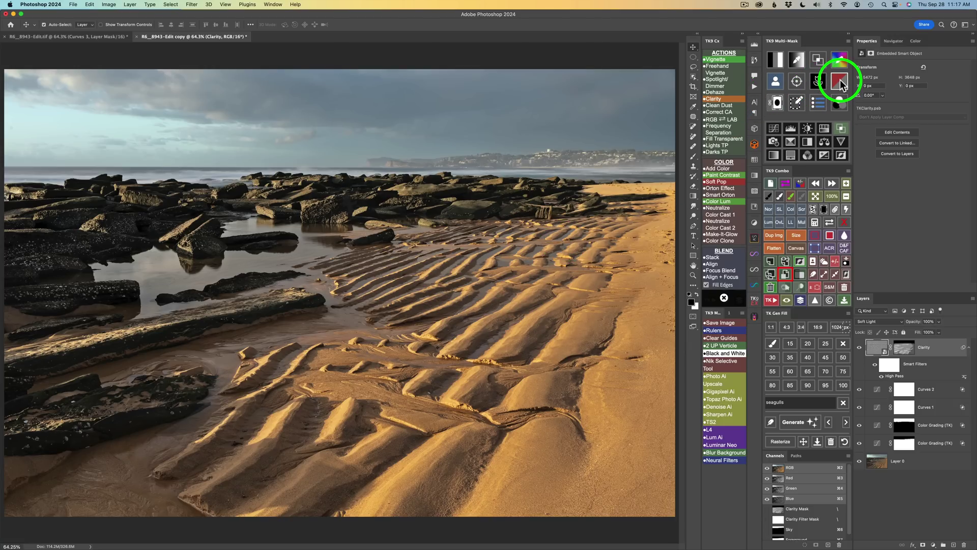
left_click(840, 79)
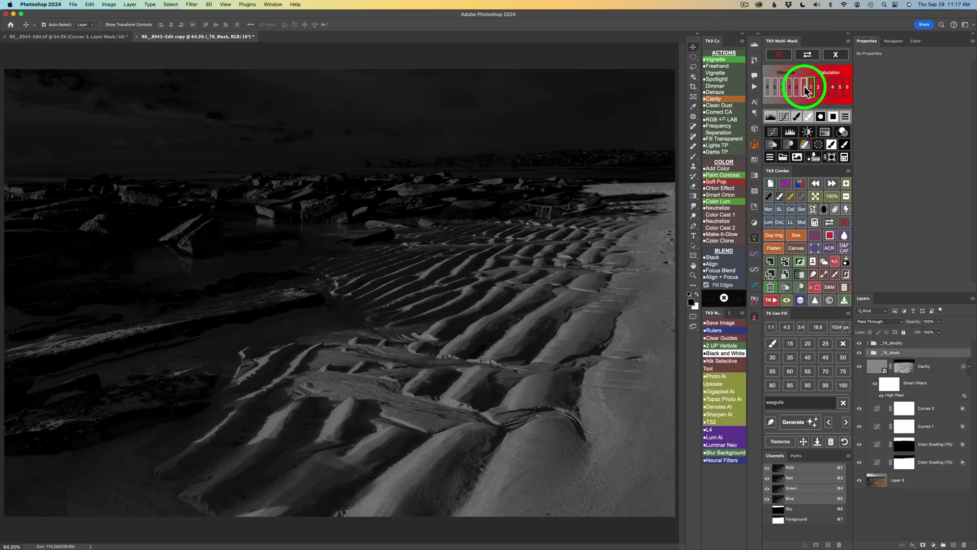
left_click(804, 86)
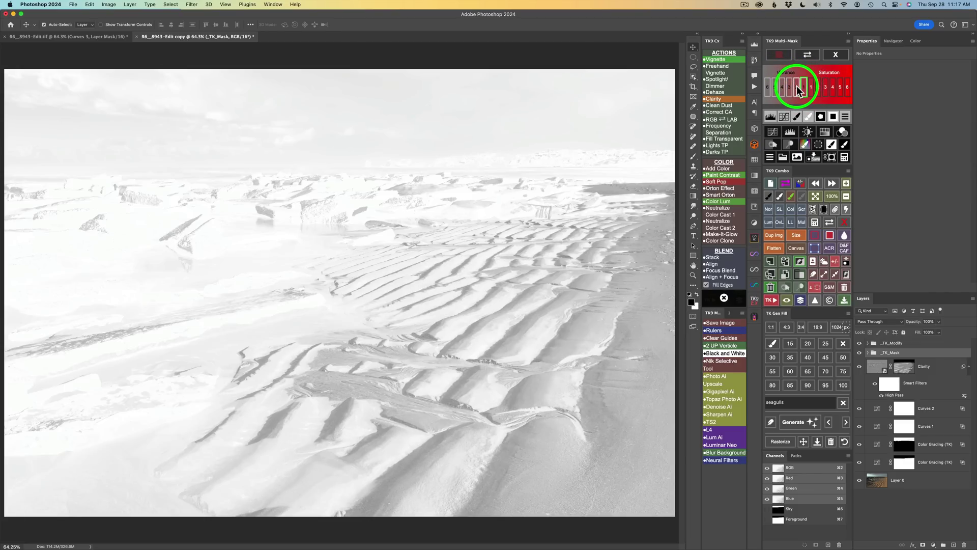
left_click(796, 86)
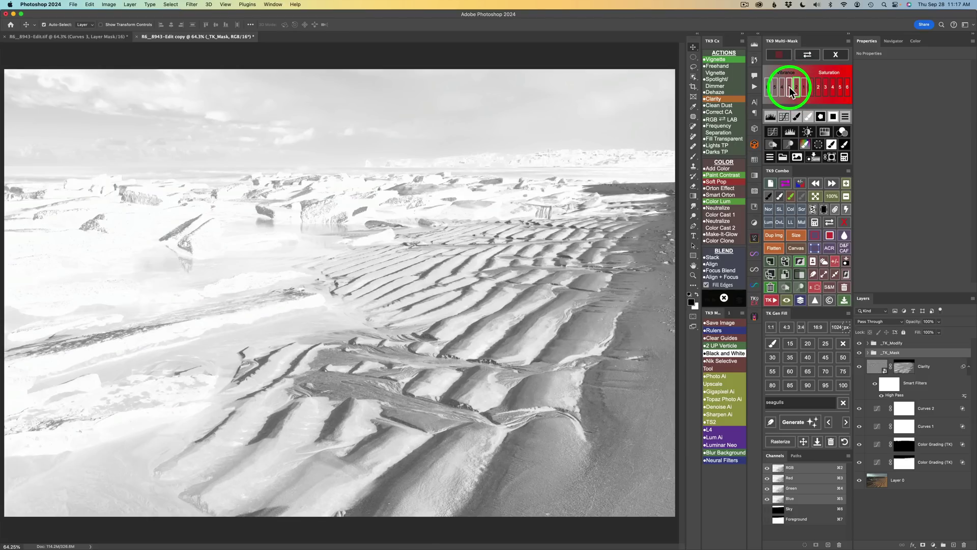
left_click(789, 87)
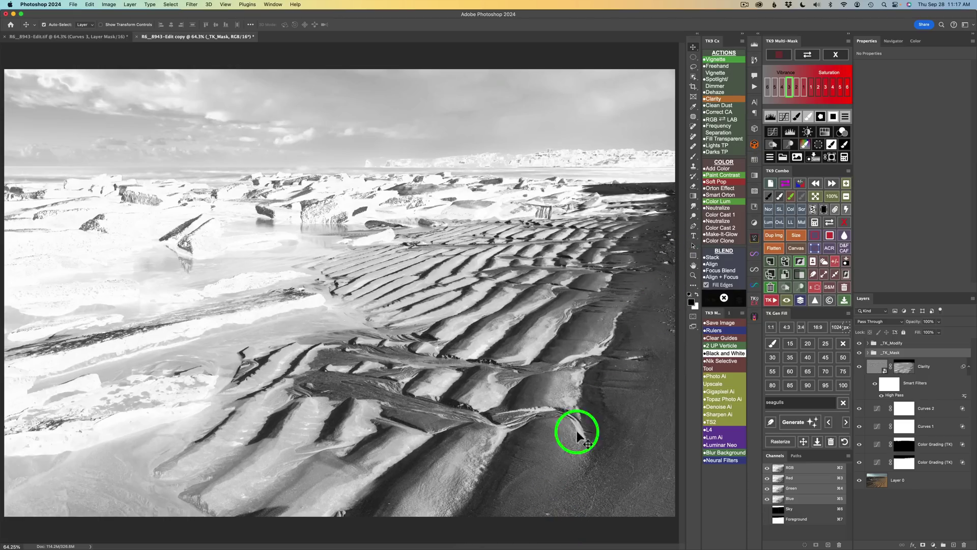
Step: Narrow the saturation mask to Vibrance 4, apply it to a Hue/Saturation layer and raise the Master saturation to about +66
left_click(782, 87)
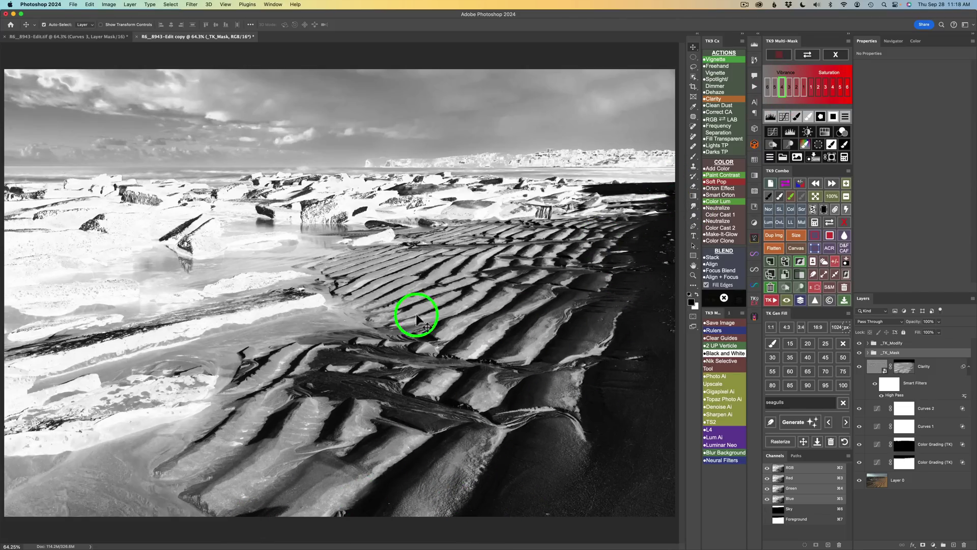
left_click(826, 131)
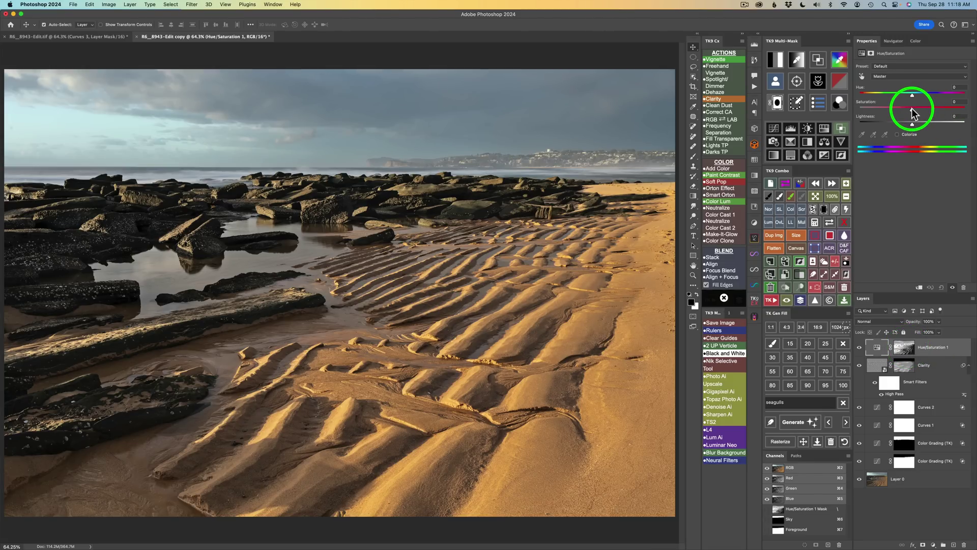
left_click_drag(912, 109, 947, 109)
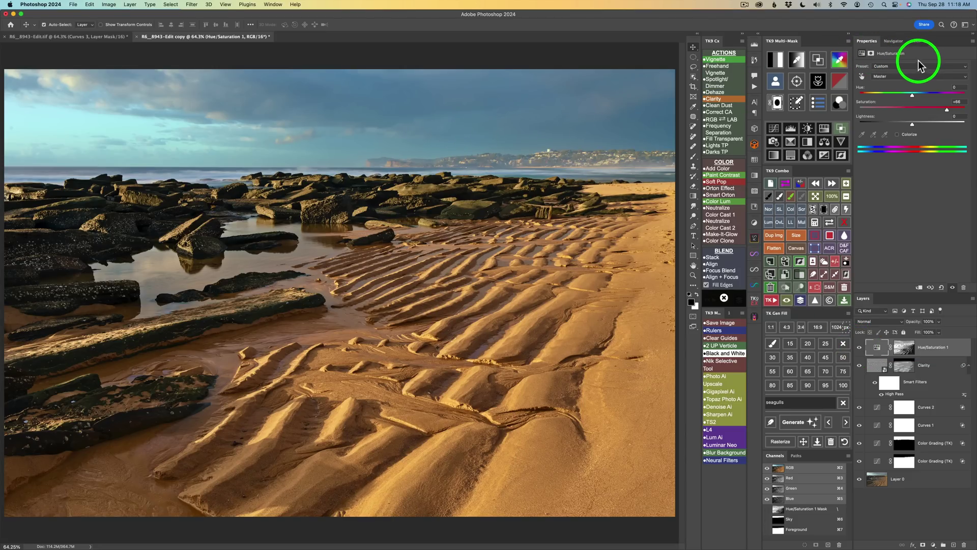
Step: Set the Blues saturation to -10 on the Hue/Saturation layer and compare the image with the layer off and on
left_click(915, 80)
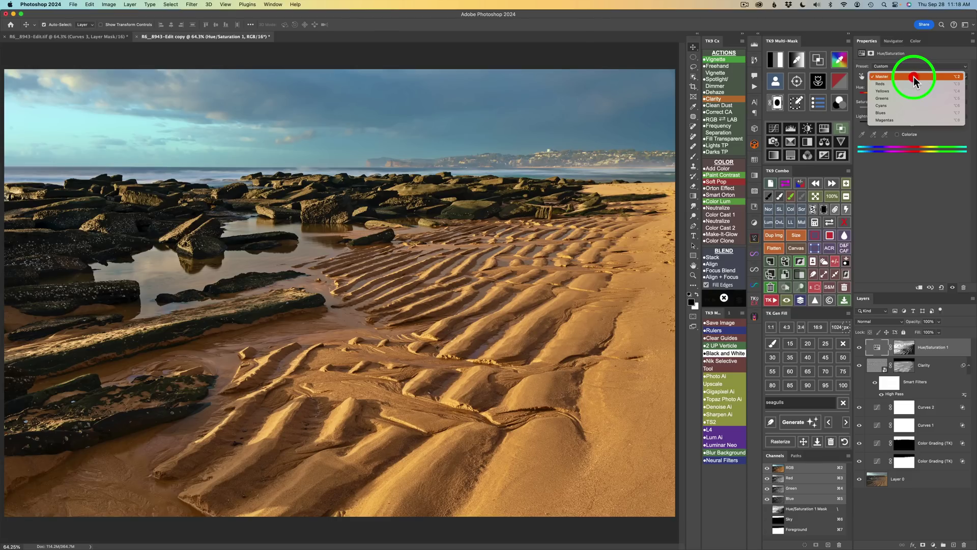
left_click(909, 112)
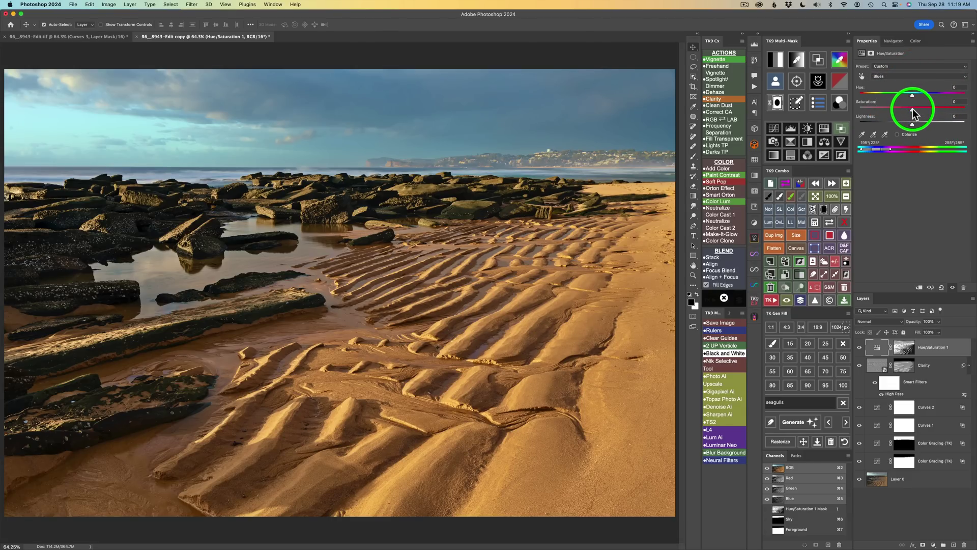
left_click_drag(912, 113, 909, 113)
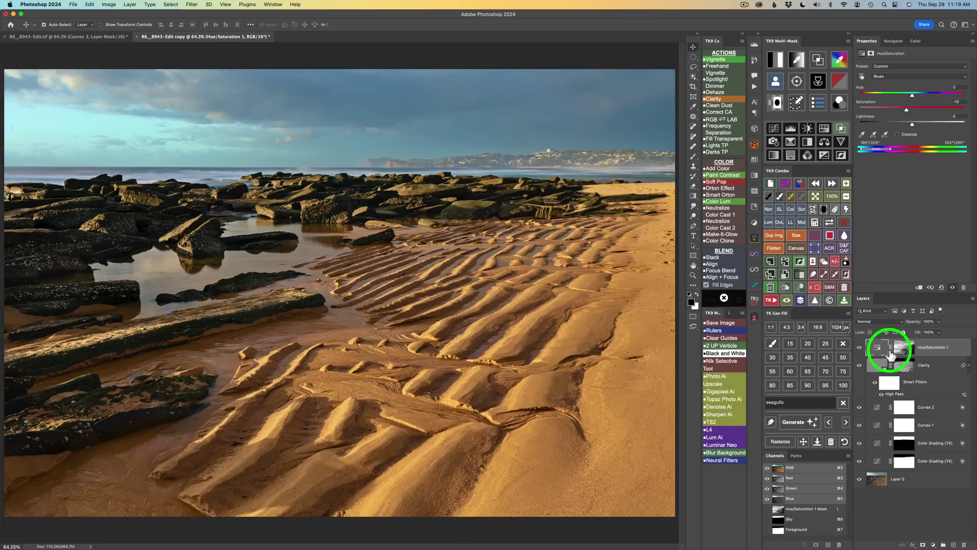
left_click(860, 348)
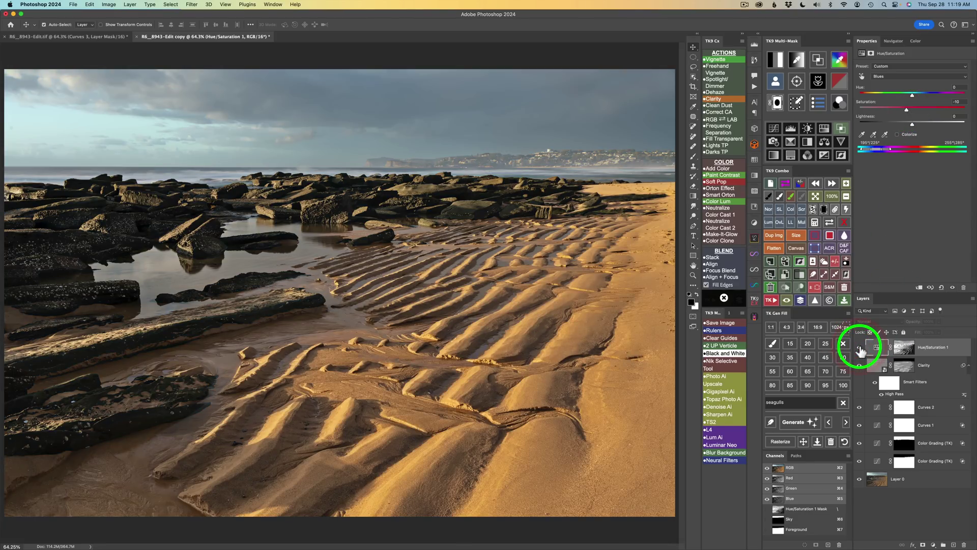
left_click(801, 301)
left_click(801, 301)
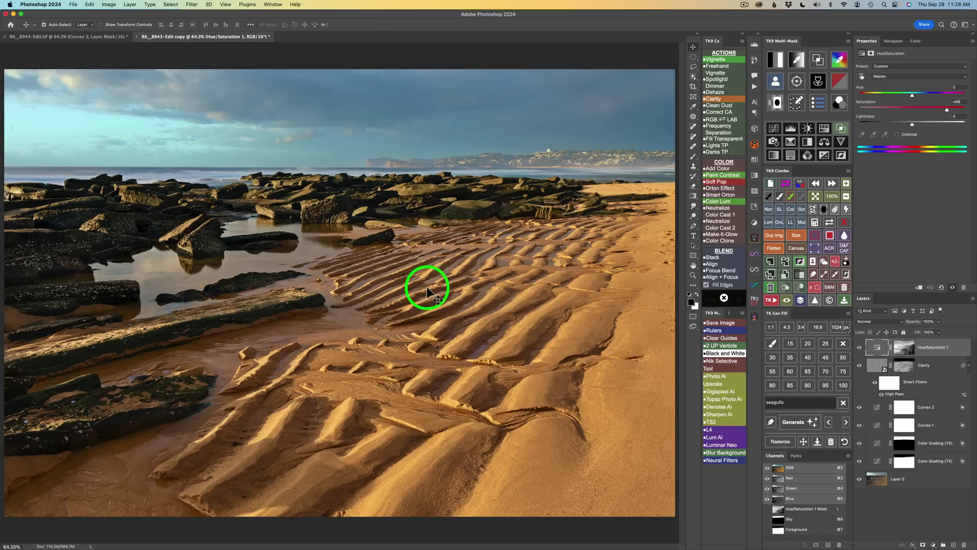
Step: Generate a luminosity mask, narrow it to Darks 3 and use it for a Burn (black paint) layer
left_click(818, 61)
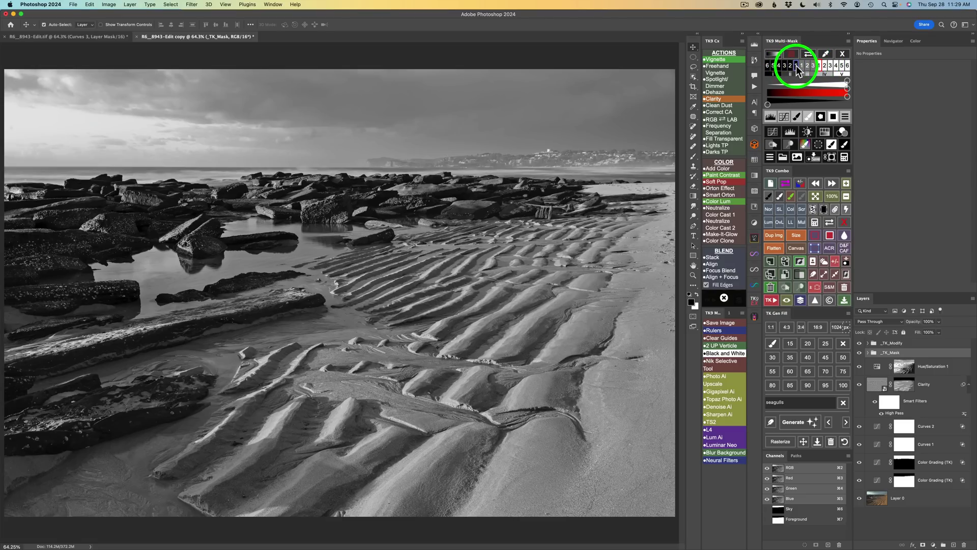
left_click(792, 66)
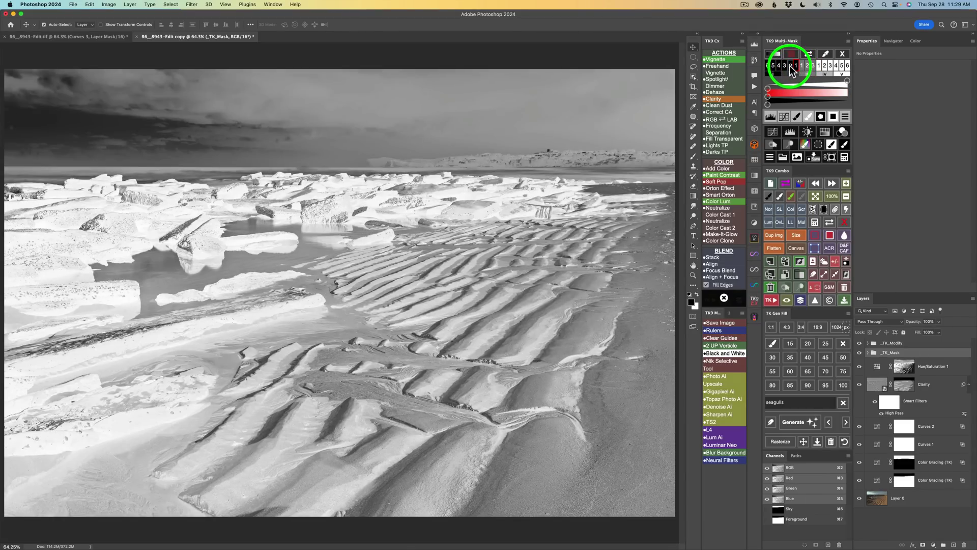
left_click(791, 66)
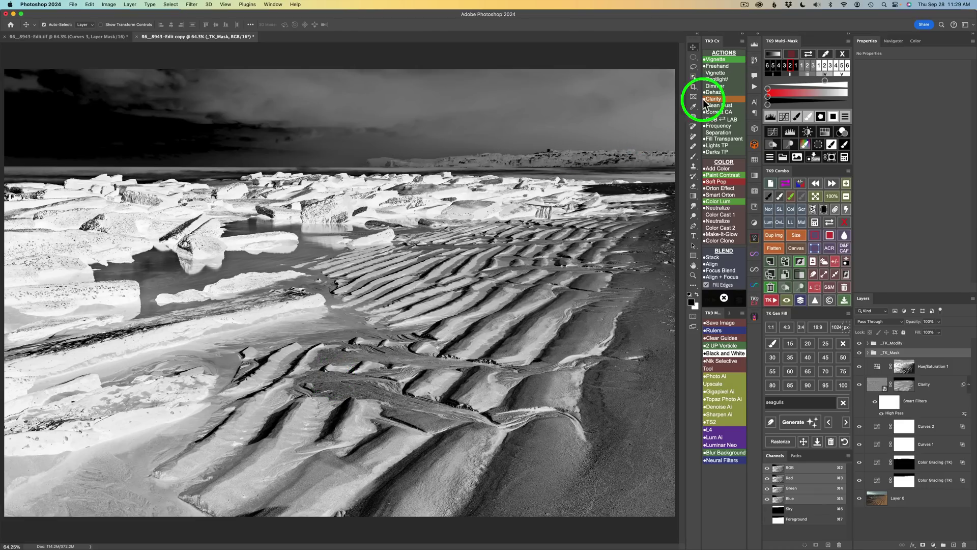
left_click(785, 65)
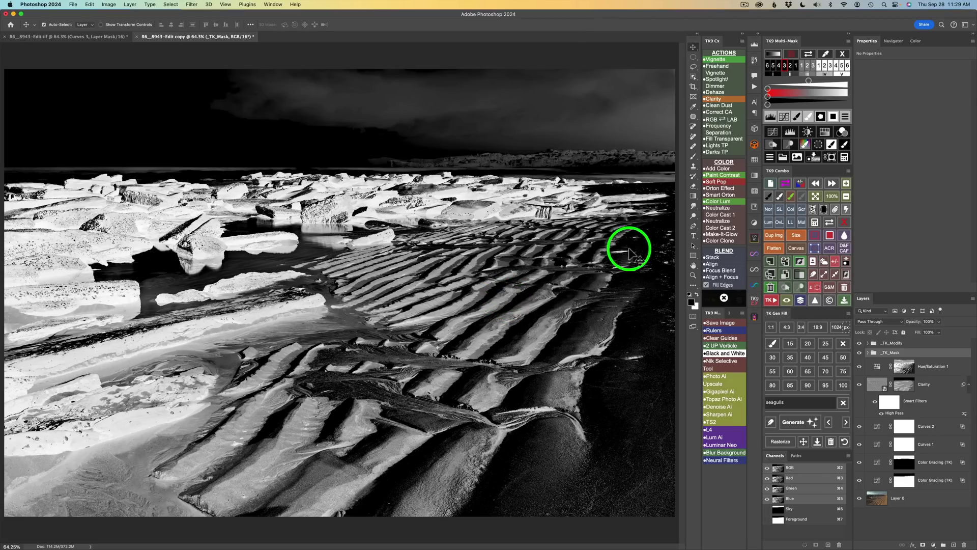
left_click(777, 144)
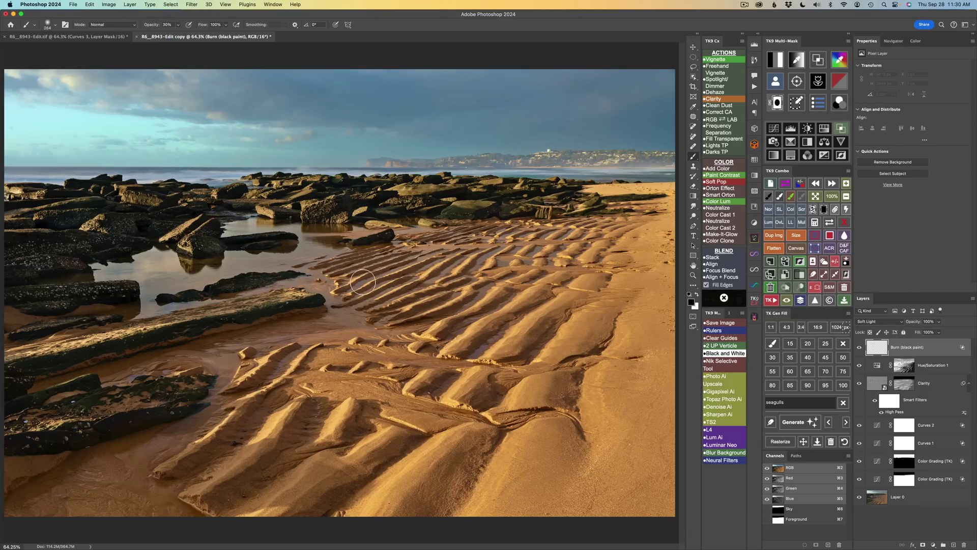
Step: Paint black at 30% opacity on the Burn layer over the shadows of the central and lower sand ridges
mouse_move(369, 263)
left_mouse_down()
mouse_move(328, 262)
mouse_move(508, 223)
mouse_move(437, 261)
mouse_move(351, 272)
mouse_move(396, 254)
mouse_move(356, 276)
mouse_move(402, 263)
mouse_move(407, 278)
mouse_move(361, 291)
mouse_move(423, 262)
mouse_move(367, 292)
mouse_move(412, 268)
mouse_move(409, 286)
mouse_move(388, 297)
mouse_move(474, 246)
mouse_move(457, 274)
mouse_move(540, 228)
mouse_move(517, 238)
mouse_move(499, 230)
mouse_move(608, 224)
mouse_move(543, 250)
mouse_move(572, 229)
mouse_move(550, 239)
mouse_move(552, 226)
mouse_move(397, 322)
mouse_move(514, 299)
mouse_move(459, 321)
mouse_move(475, 320)
mouse_move(541, 302)
mouse_move(484, 334)
mouse_move(558, 325)
mouse_move(503, 360)
mouse_move(565, 325)
mouse_move(609, 338)
mouse_move(556, 376)
mouse_move(617, 320)
mouse_move(589, 345)
mouse_move(615, 360)
mouse_move(558, 399)
mouse_move(488, 423)
mouse_move(495, 412)
mouse_move(476, 395)
left_mouse_up()
mouse_move(478, 383)
left_mouse_down()
mouse_move(459, 376)
mouse_move(419, 391)
mouse_move(452, 372)
mouse_move(421, 389)
mouse_move(488, 381)
mouse_move(460, 410)
mouse_move(353, 469)
mouse_move(400, 445)
mouse_move(304, 521)
mouse_move(355, 485)
mouse_move(294, 516)
mouse_move(339, 480)
mouse_move(278, 520)
mouse_move(400, 448)
mouse_move(316, 475)
mouse_move(358, 484)
mouse_move(324, 508)
mouse_move(396, 461)
left_mouse_up()
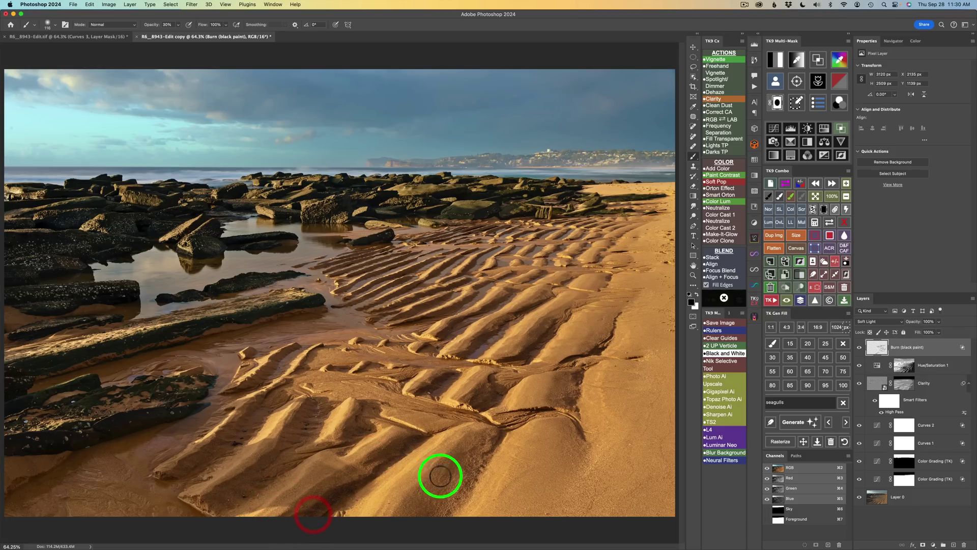
left_click_drag(409, 510, 479, 439)
mouse_move(429, 486)
left_mouse_down()
mouse_move(488, 445)
mouse_move(437, 505)
mouse_move(490, 443)
left_mouse_up()
mouse_move(441, 506)
left_mouse_down()
mouse_move(504, 434)
mouse_move(544, 415)
mouse_move(582, 426)
left_mouse_up()
left_click_drag(585, 436, 578, 422)
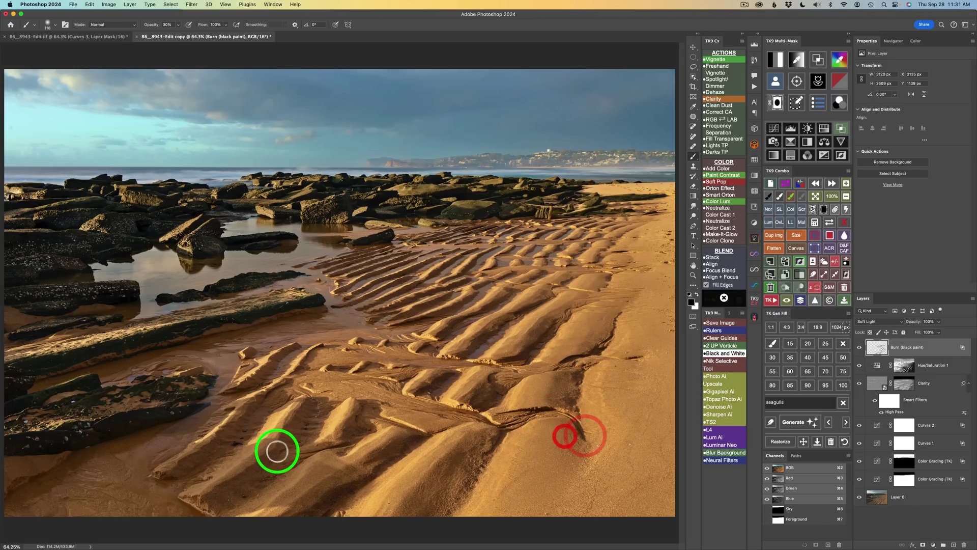
Step: Extend the black burn strokes at 30% opacity over the lower-left sand ridges, the foreground rocks and the ridges beside them
left_click_drag(231, 482, 267, 460)
left_click_drag(211, 504, 275, 469)
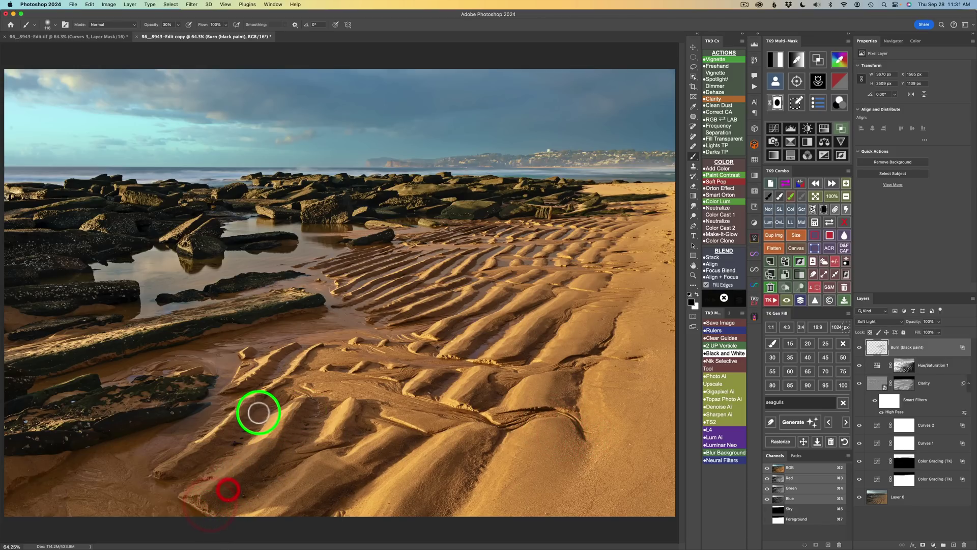
mouse_move(178, 462)
left_mouse_down()
mouse_move(206, 450)
mouse_move(285, 369)
left_mouse_up()
mouse_move(200, 446)
left_mouse_down()
mouse_move(268, 384)
mouse_move(274, 362)
left_mouse_up()
mouse_move(249, 398)
left_mouse_down()
mouse_move(288, 347)
mouse_move(279, 355)
left_mouse_up()
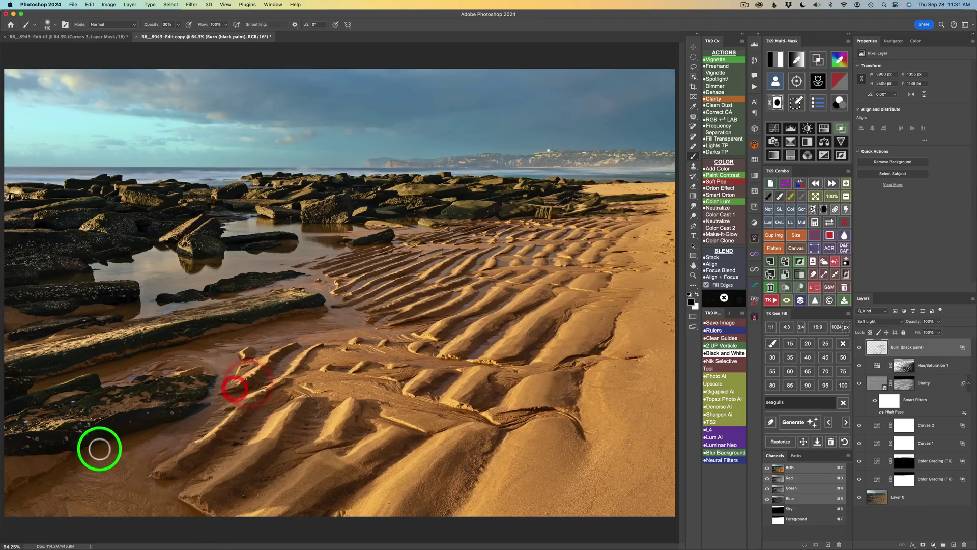
mouse_move(22, 506)
left_mouse_down()
mouse_move(120, 443)
mouse_move(53, 475)
mouse_move(22, 471)
mouse_move(157, 395)
left_mouse_up()
left_click_drag(164, 351, 24, 391)
left_click_drag(135, 353, 326, 305)
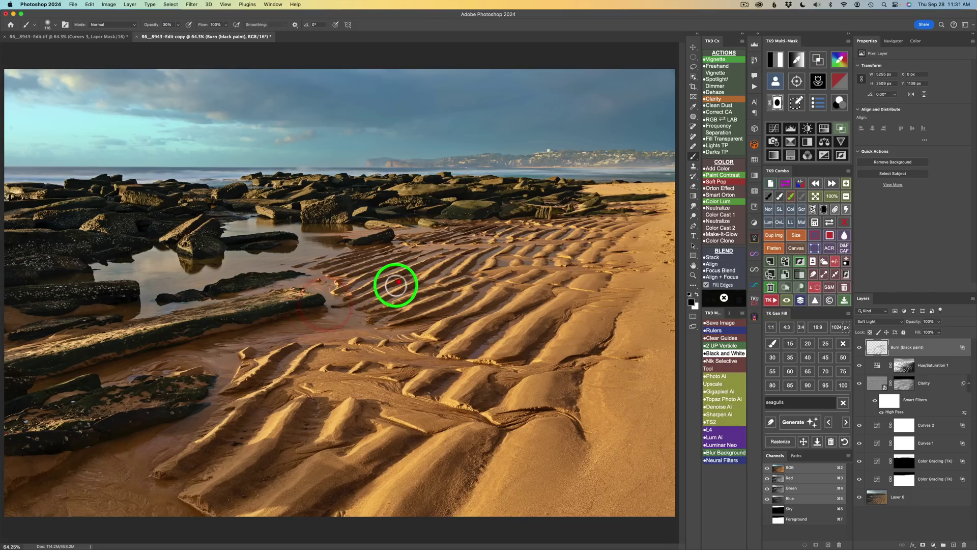
mouse_move(395, 338)
left_mouse_down()
mouse_move(416, 338)
mouse_move(413, 326)
mouse_move(469, 291)
left_mouse_up()
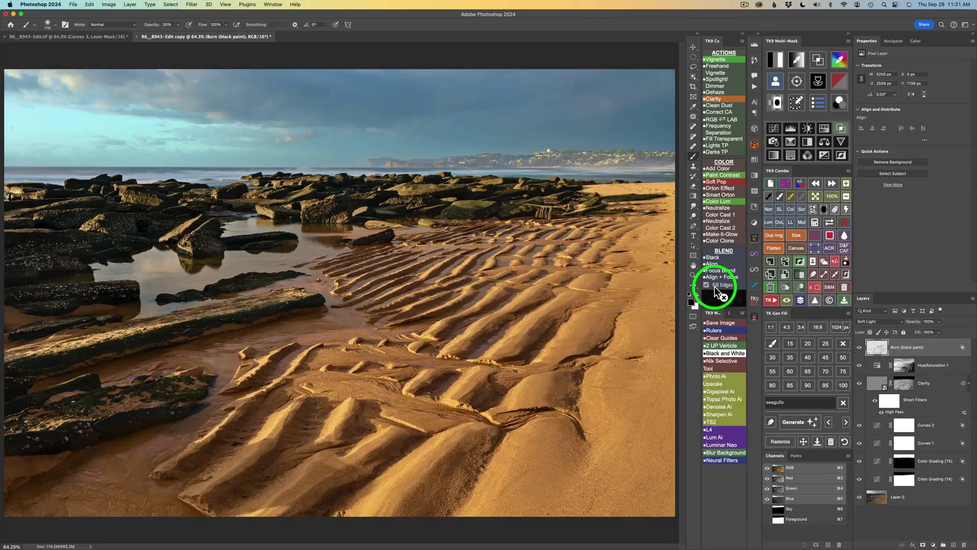
Step: Compare the photo with the Burn layer off and on
left_click(860, 348)
left_click(859, 348)
left_click(860, 348)
left_click(860, 349)
left_click(860, 349)
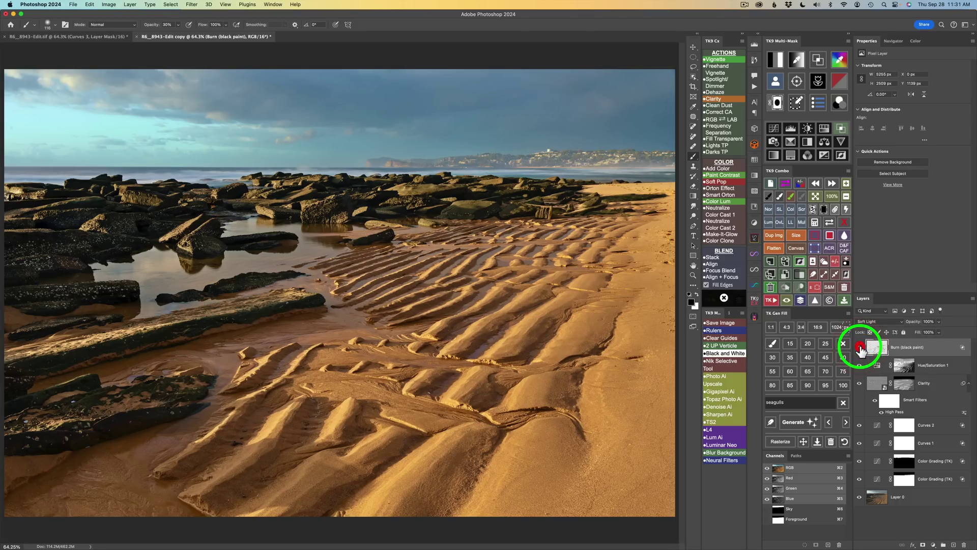
left_click(859, 348)
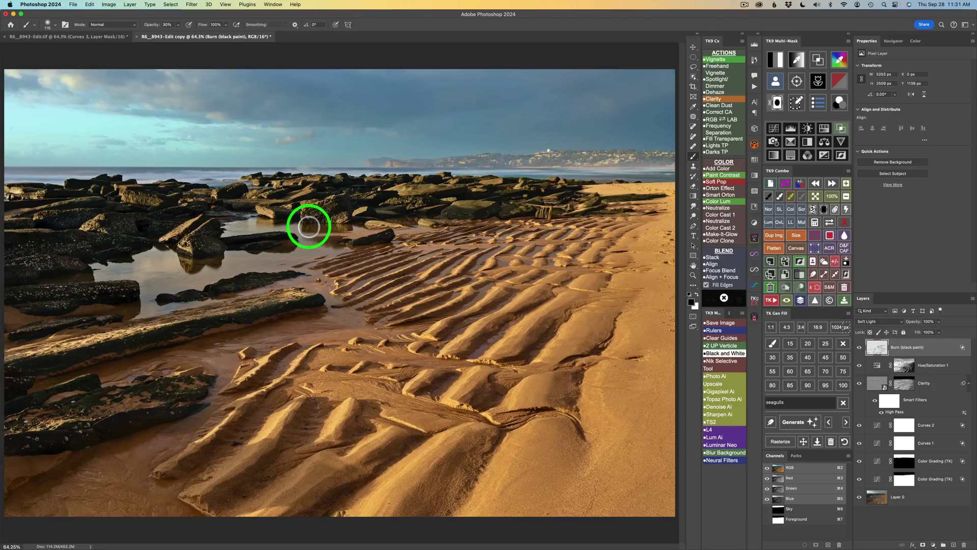
Step: Dab black at 30% opacity on the Burn layer around the tidal pools and the rocks beside them
left_click_drag(342, 230, 314, 227)
left_click(338, 236)
left_click(321, 237)
left_click(252, 253)
left_click(391, 236)
left_click(431, 233)
left_click(386, 214)
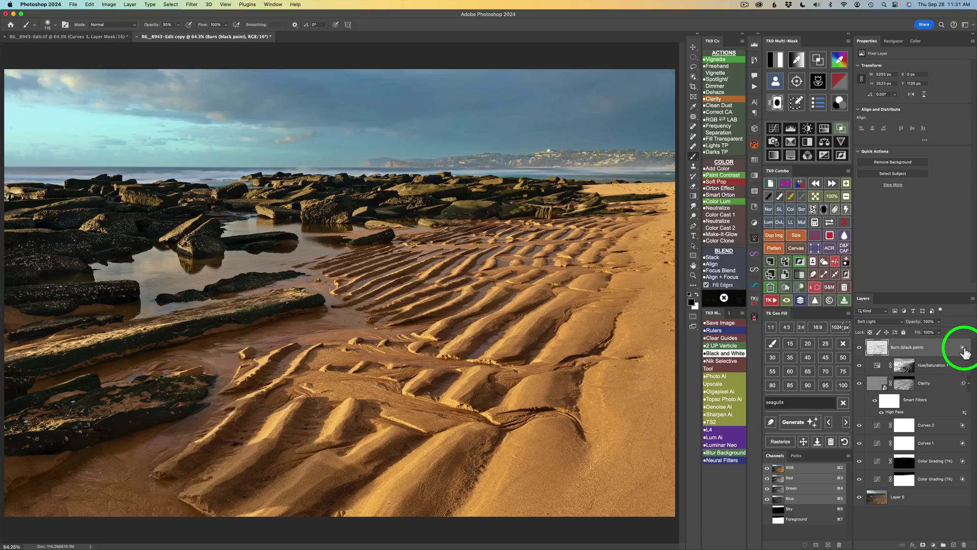
Step: Open the Burn layer's Blend If settings and check the painted area with the magenta overlay
left_click(843, 131)
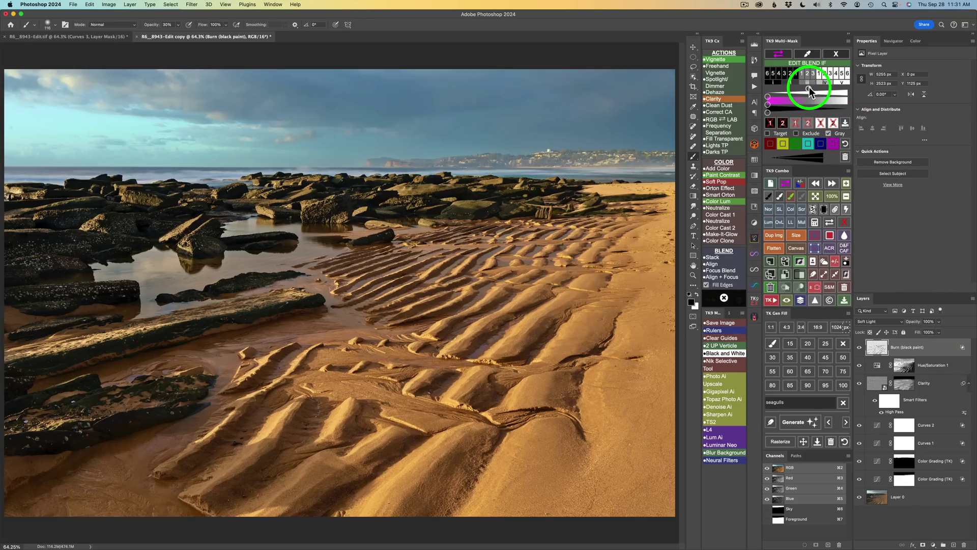
left_click(781, 54)
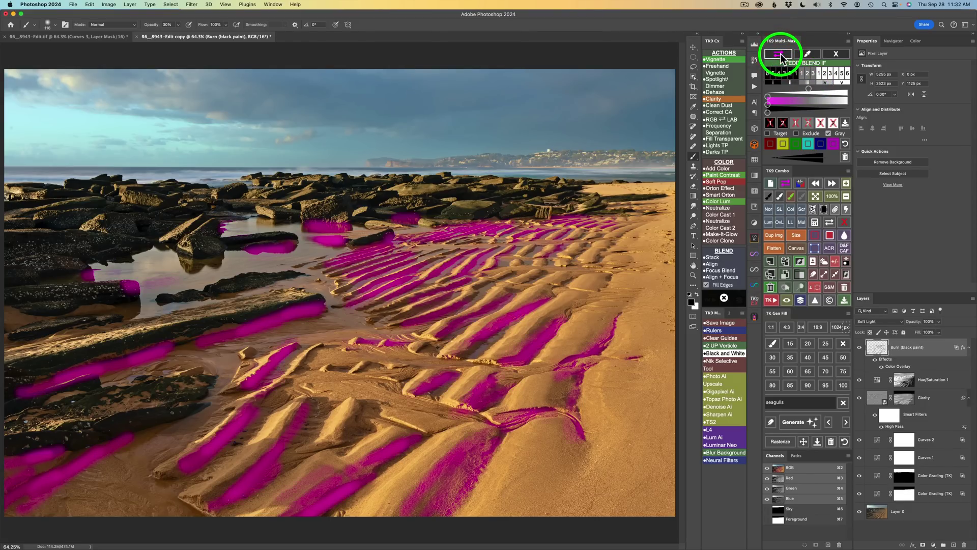
left_click(780, 55)
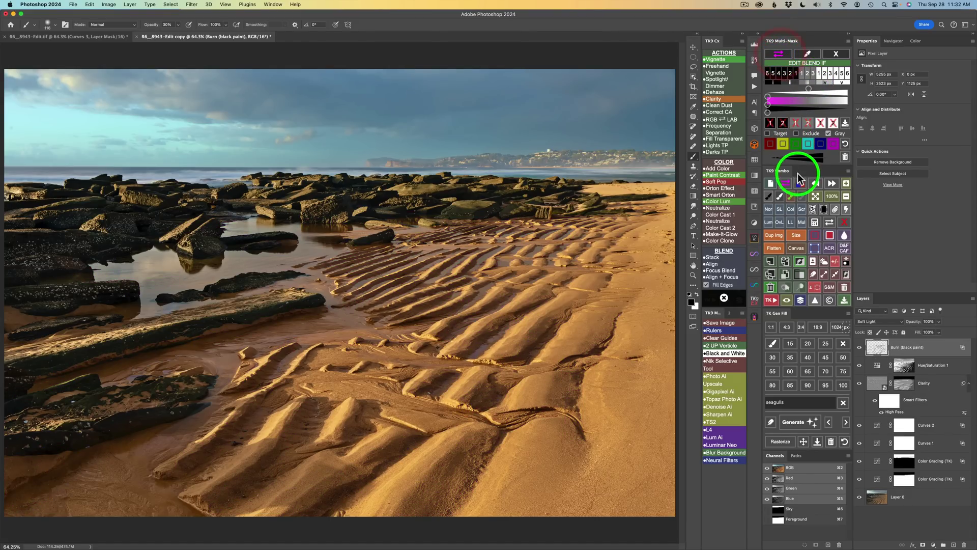
left_click(786, 182)
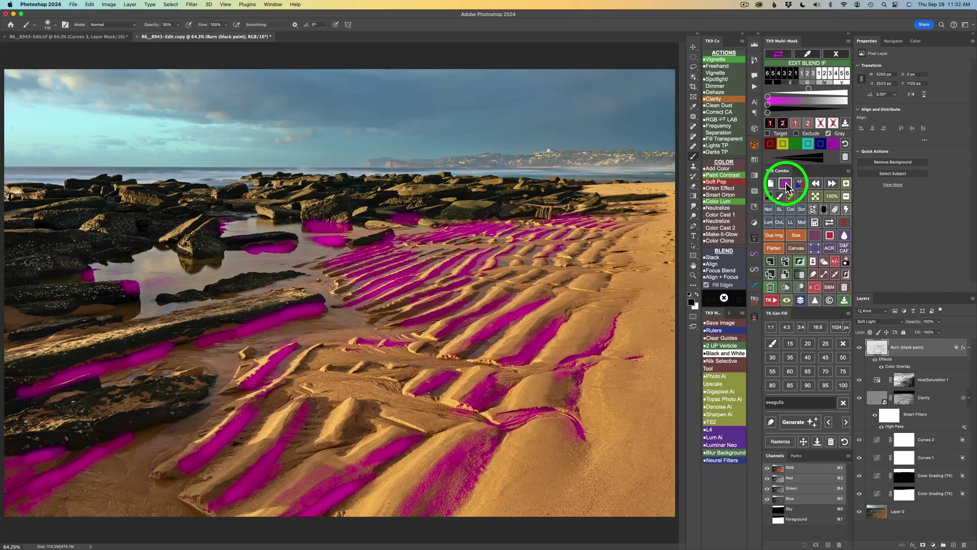
left_click(787, 186)
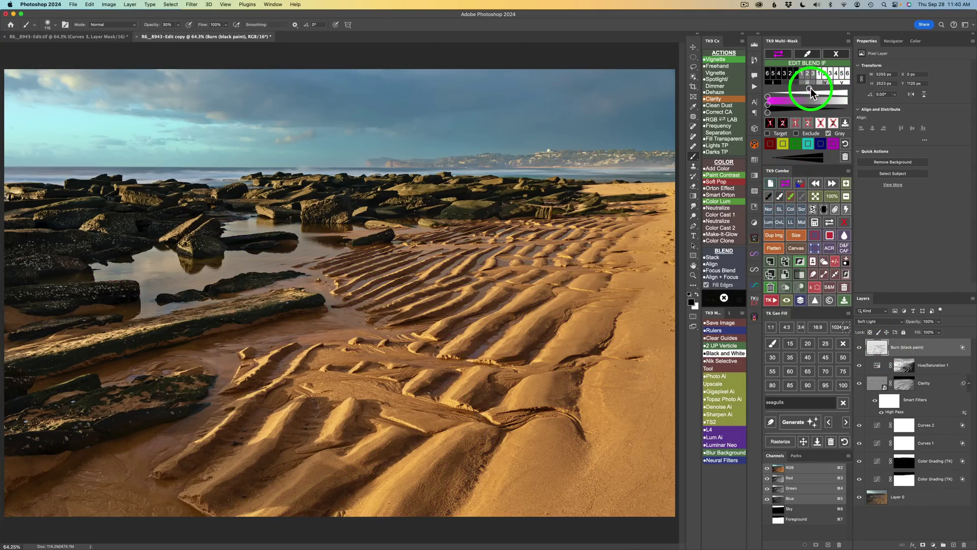
Step: Fine-tune the Burn layer's Blend If darks range and compare the layer off and on
mouse_move(811, 87)
left_mouse_down()
mouse_move(828, 87)
mouse_move(792, 87)
mouse_move(809, 87)
left_mouse_up()
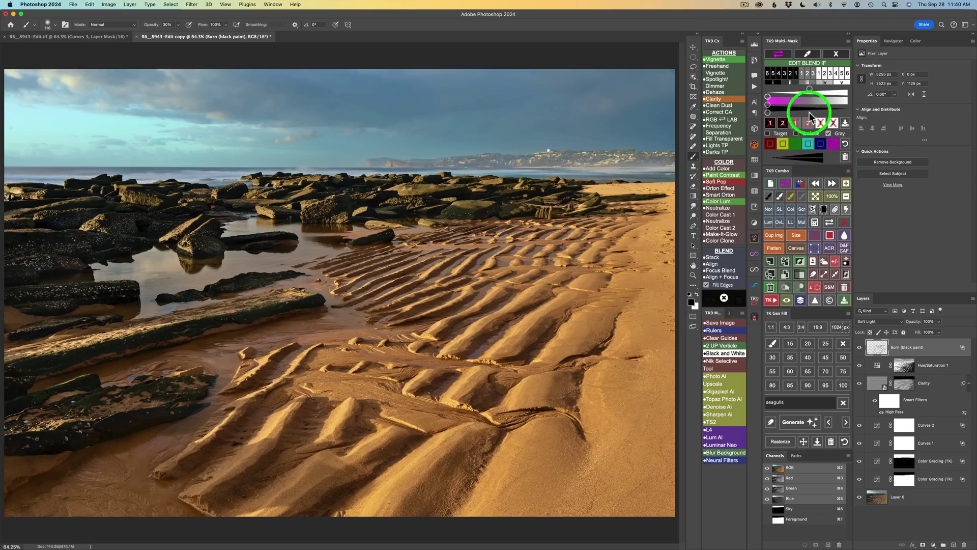
left_click(860, 348)
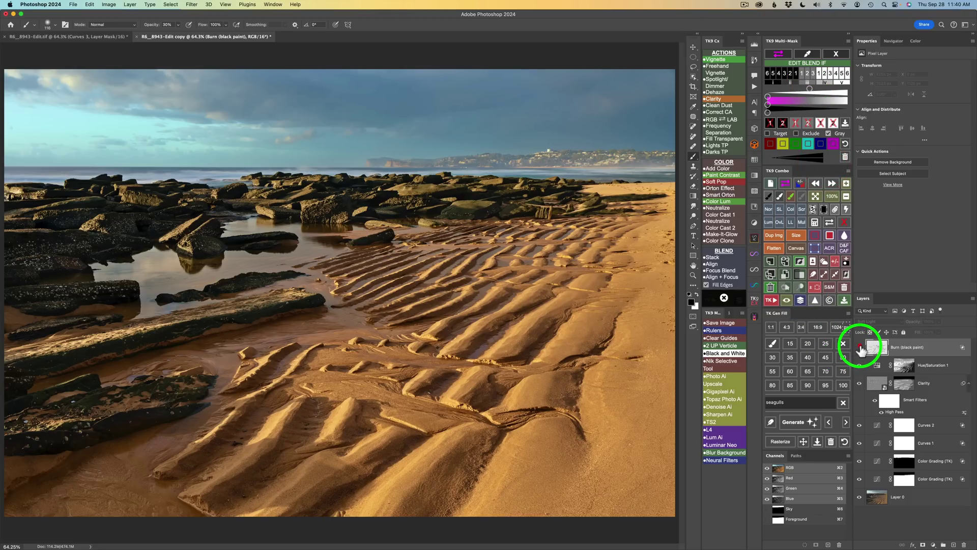
left_click(860, 349)
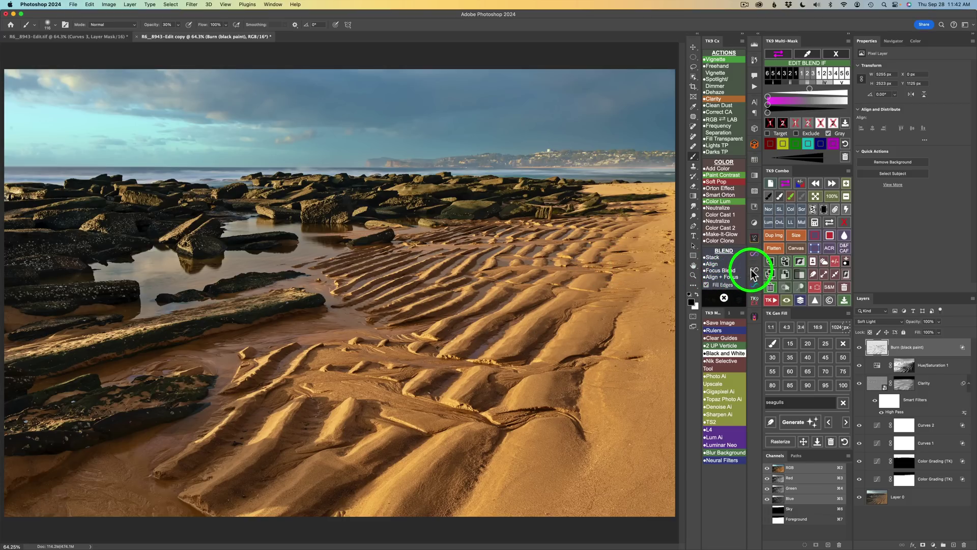
Step: Run the Color Lum action and set Reds to 42 and Yellows to 74 on the Color Luminosity layer
left_click(718, 201)
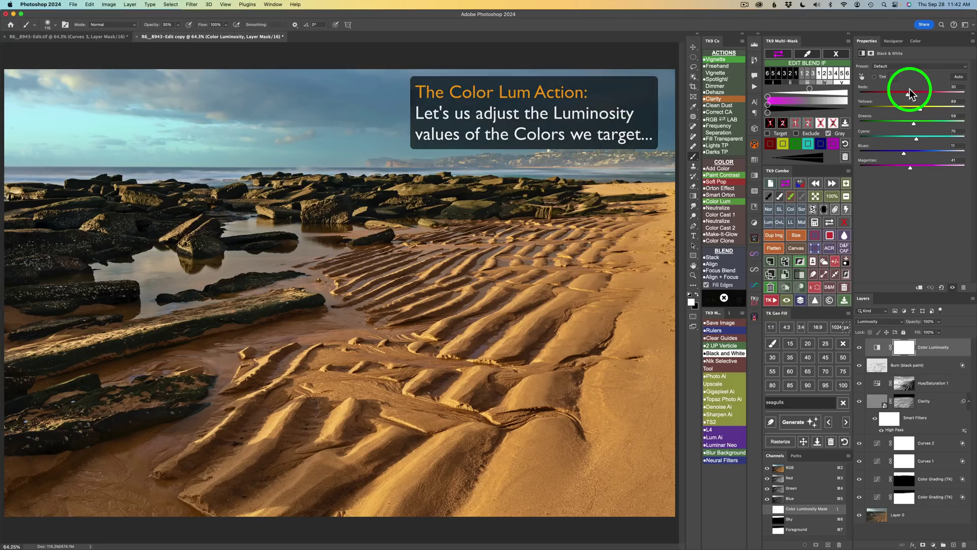
left_click_drag(909, 89, 911, 90)
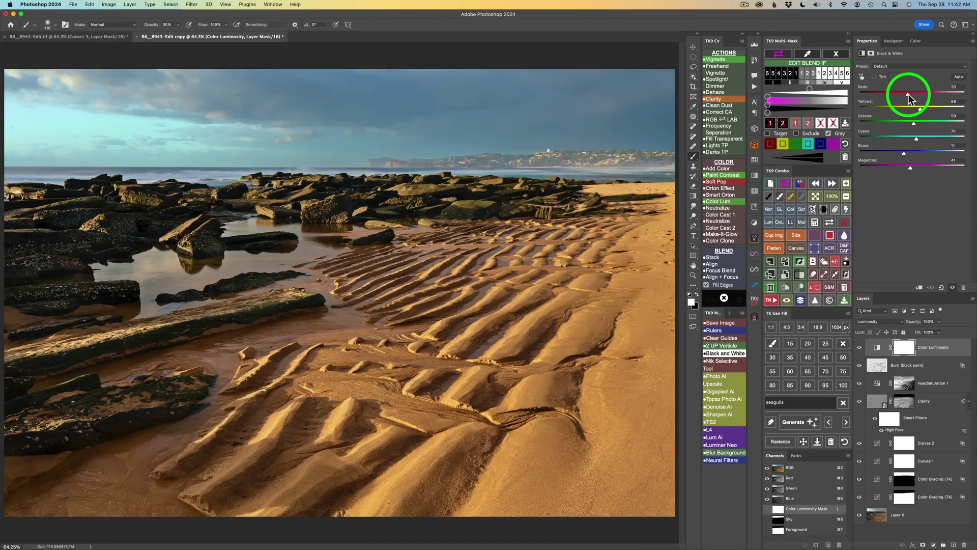
left_click_drag(907, 94, 910, 93)
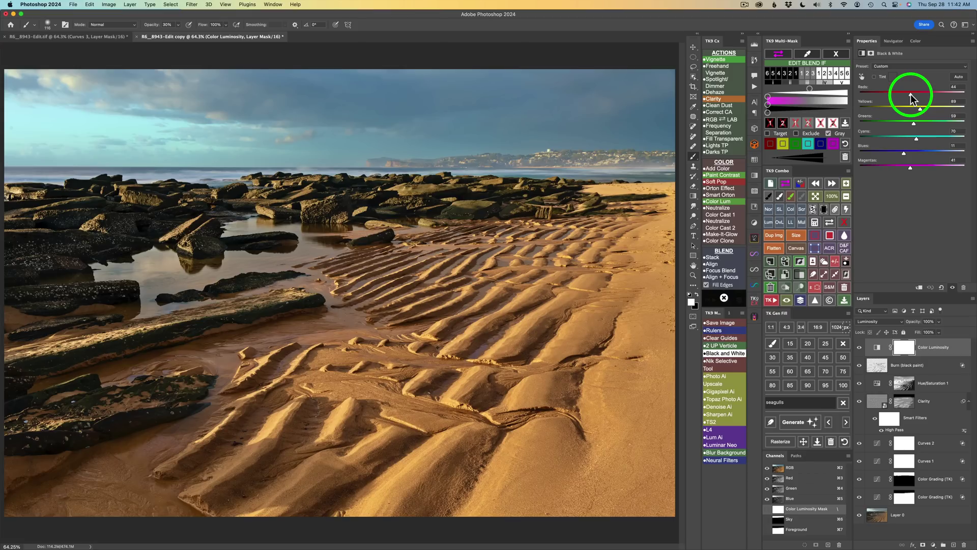
left_click_drag(910, 94, 910, 94)
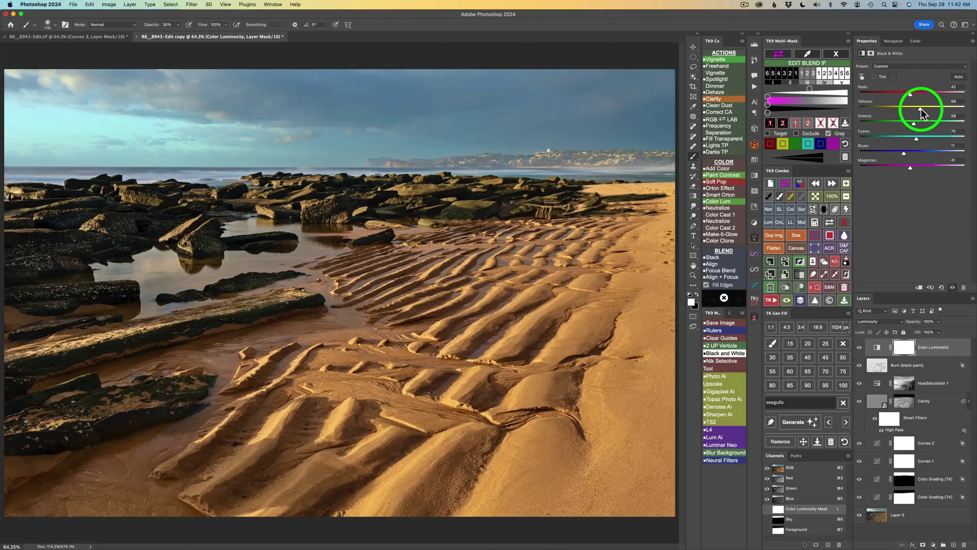
left_click_drag(921, 112, 918, 107)
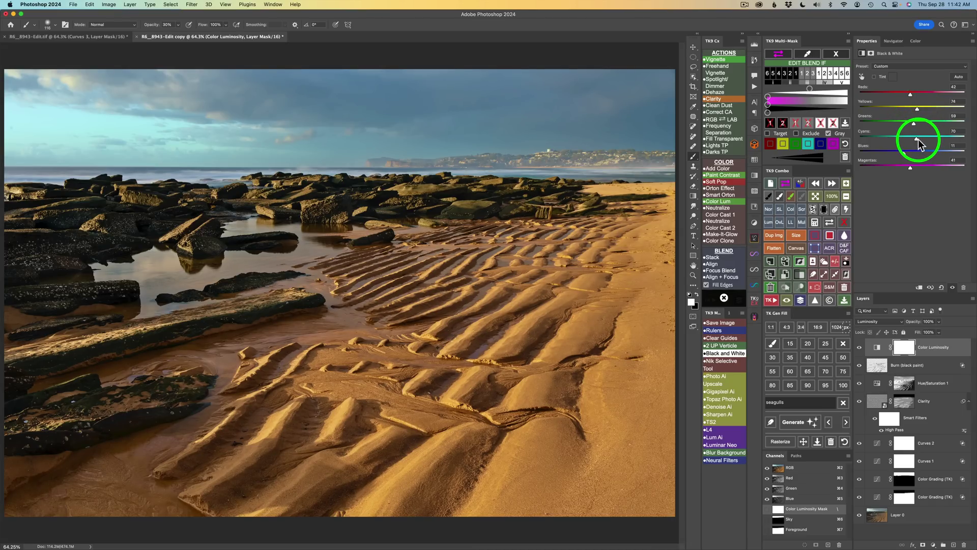
Step: Fine-tune Cyans and set Blues to 0 on the Color Luminosity layer, and compare the layer off and on
left_click_drag(917, 138, 917, 139)
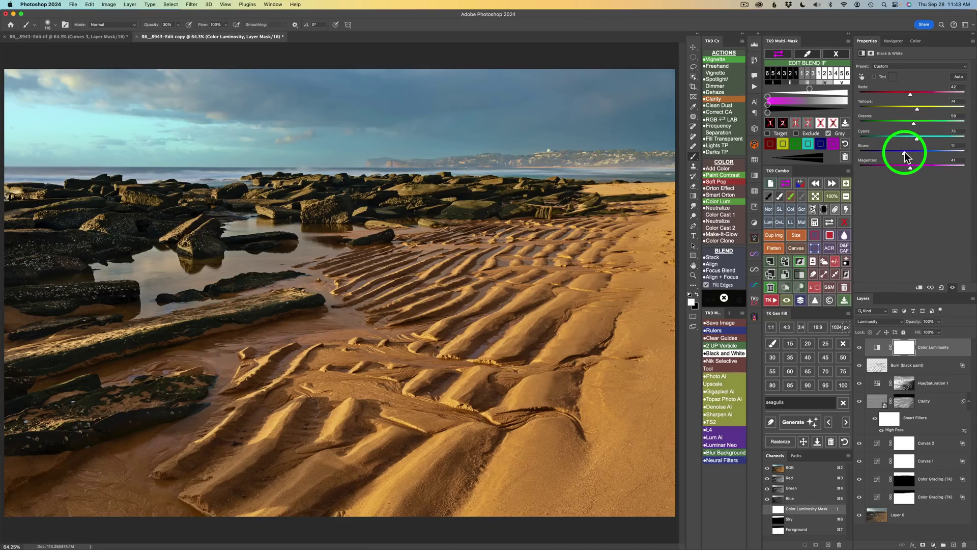
left_click_drag(905, 152, 902, 154)
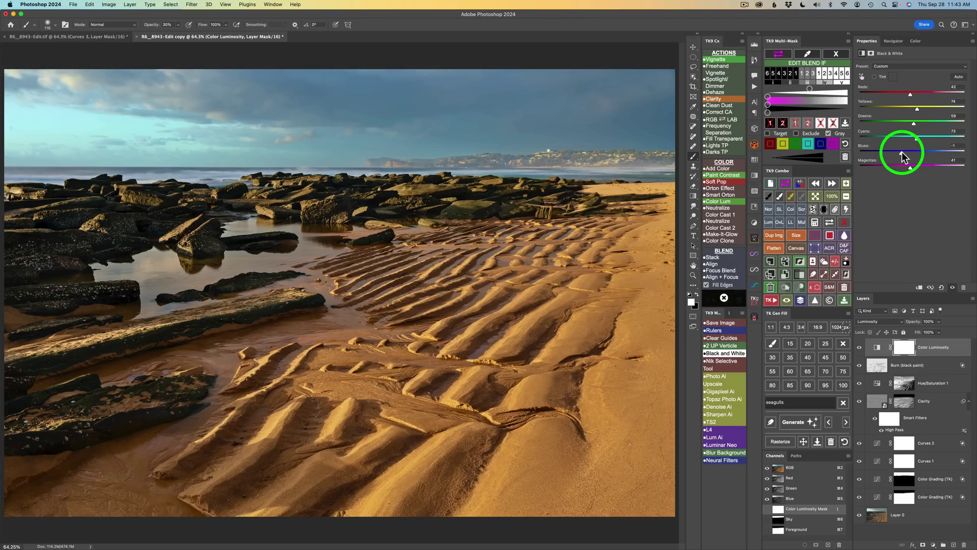
left_click(861, 350)
left_click(860, 350)
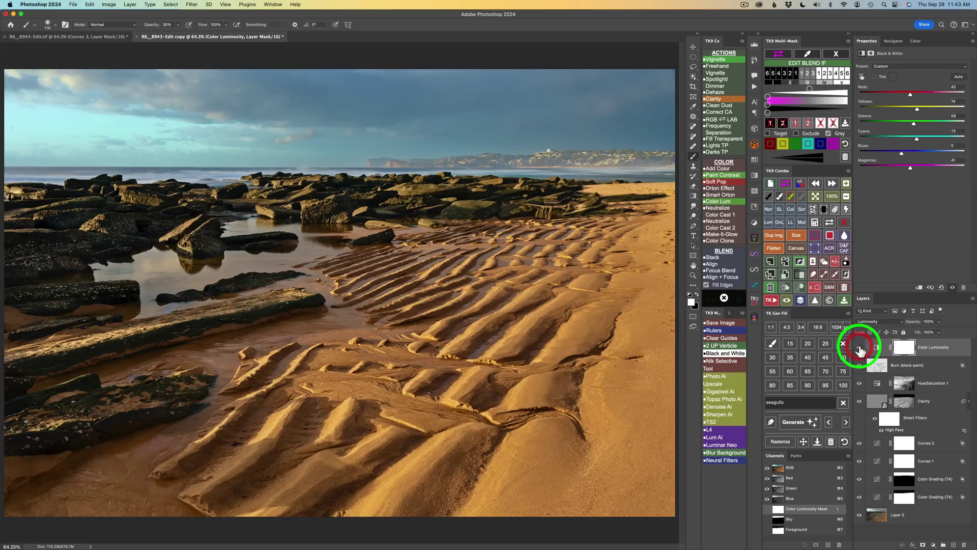
left_click(860, 350)
left_click(861, 350)
left_click(860, 350)
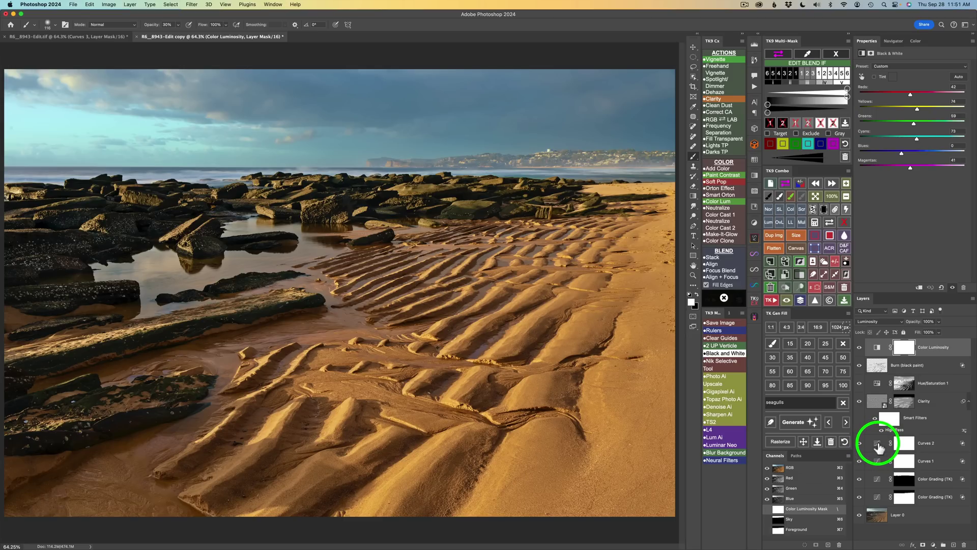
Step: Raise the Curves 2 Screen layer's opacity to 40% and compare the layer off and on
left_click(878, 444)
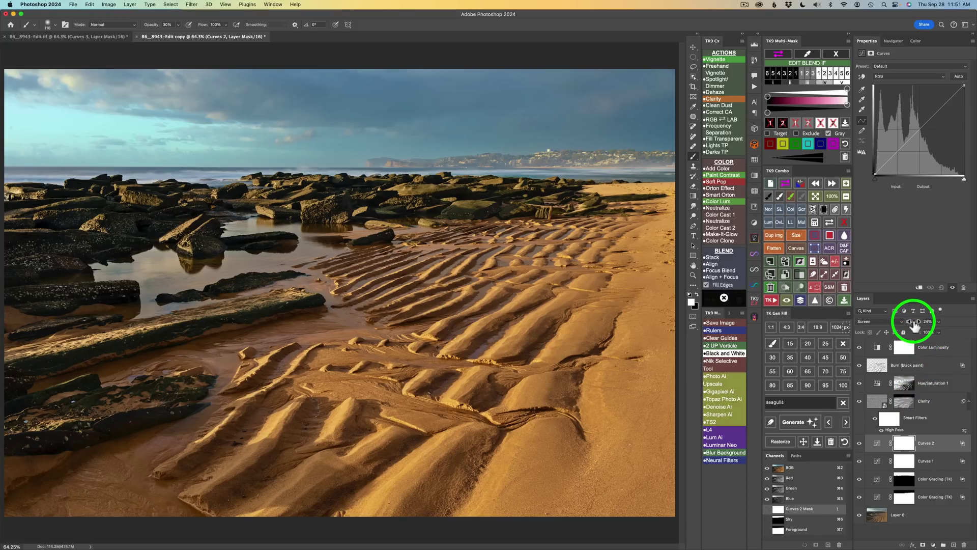
left_click_drag(915, 327, 919, 325)
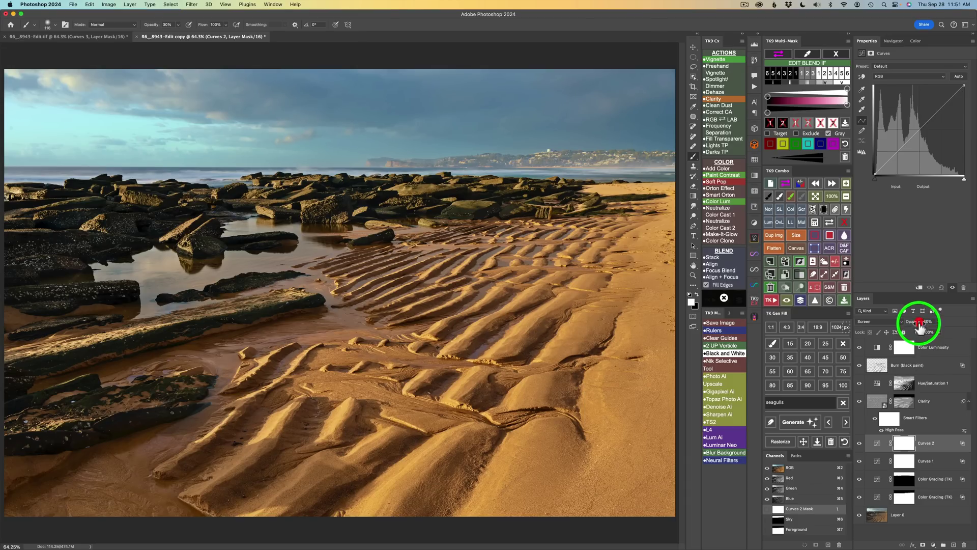
left_click(860, 444)
left_click(860, 445)
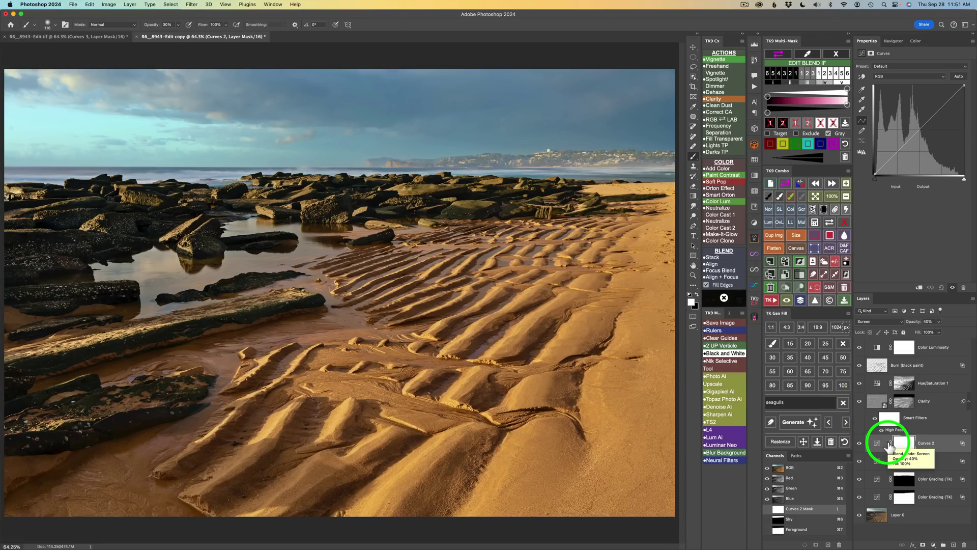
left_click(886, 444)
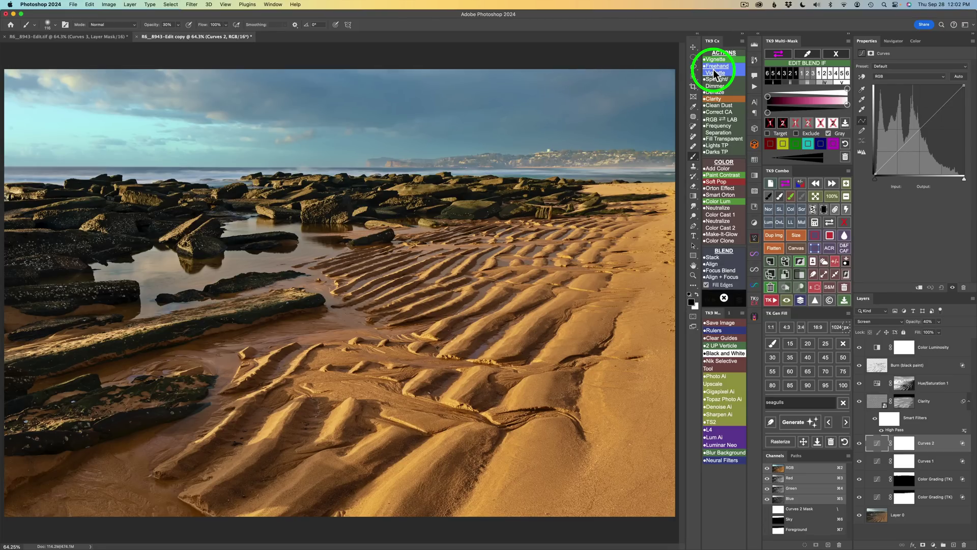
Step: Run the Vignette action with its suggested Gaussian Blur radius and compare the Vignette layer off and on
left_click(836, 54)
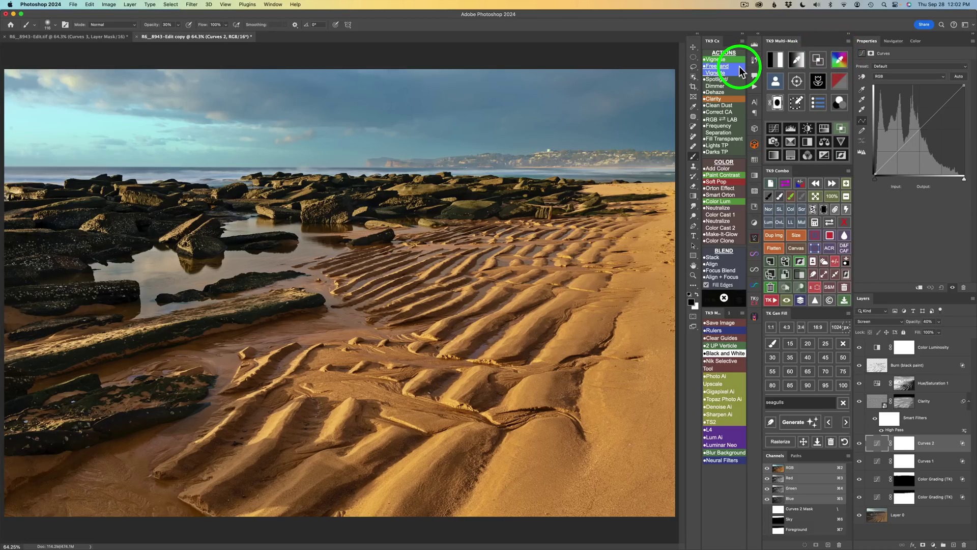
left_click(721, 60)
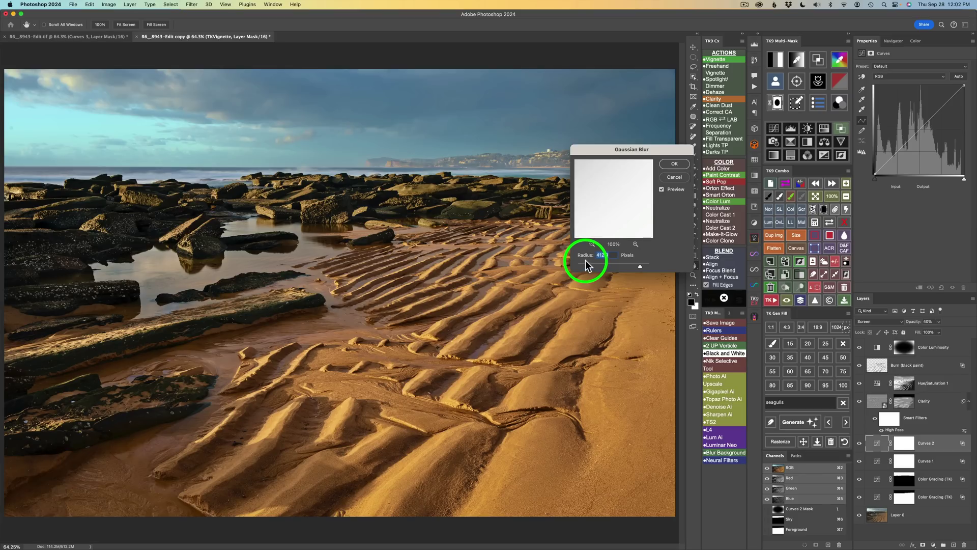
left_click(681, 164)
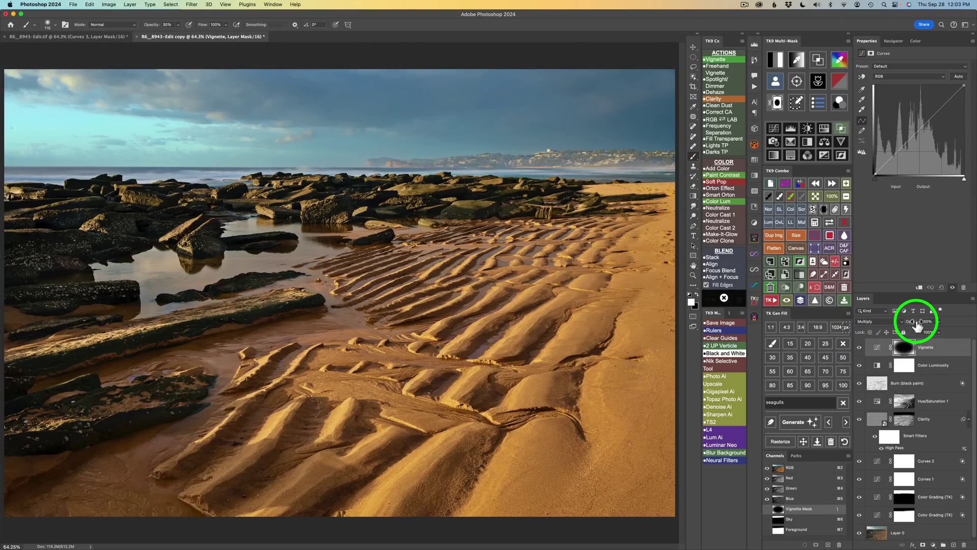
left_click(860, 350)
left_click(859, 349)
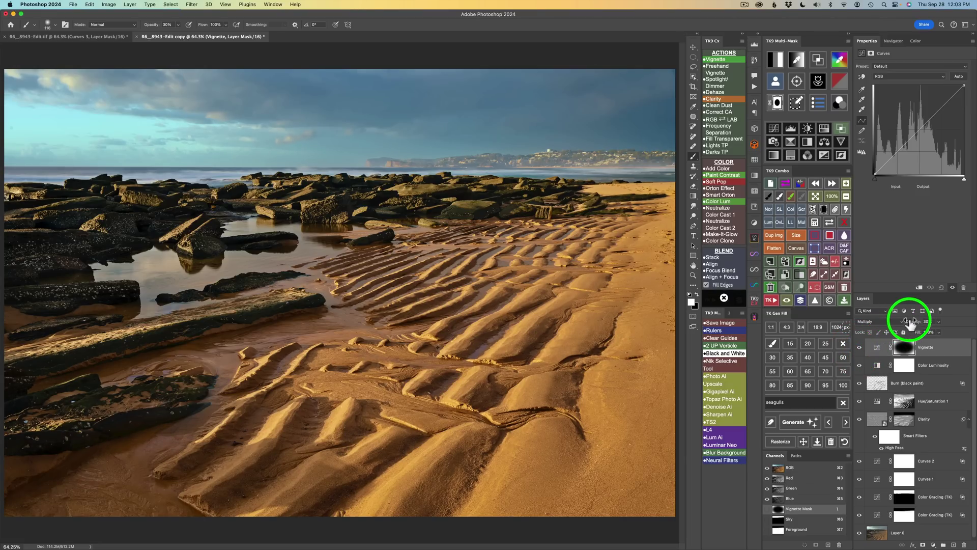
Step: Set the Vignette layer's opacity to 40% and compare the layer off and on
left_click_drag(915, 326, 919, 326)
type("40")
key("Return")
left_click(859, 347)
left_click(859, 347)
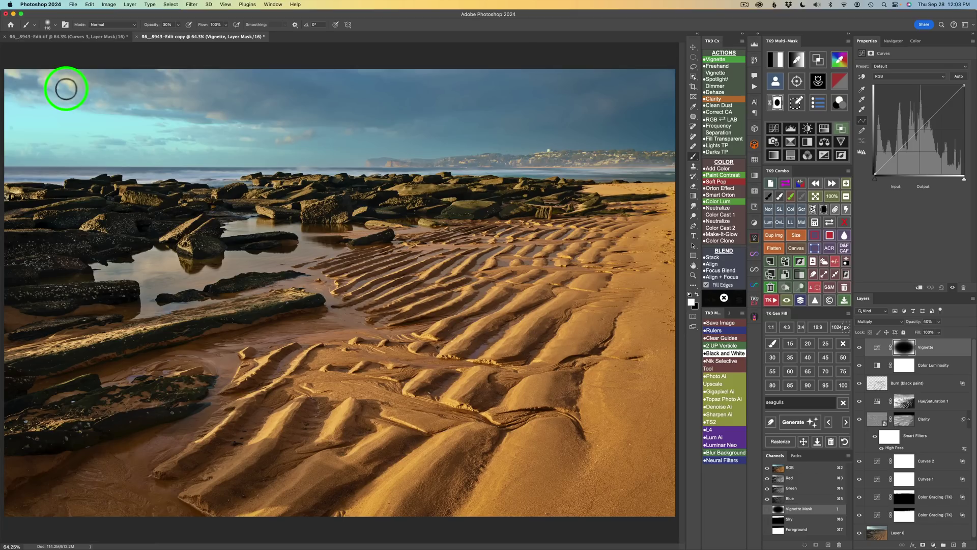
Step: Open the Vignette layer's Blend If settings and exclude the brightest tones from the darkening
left_click(842, 130)
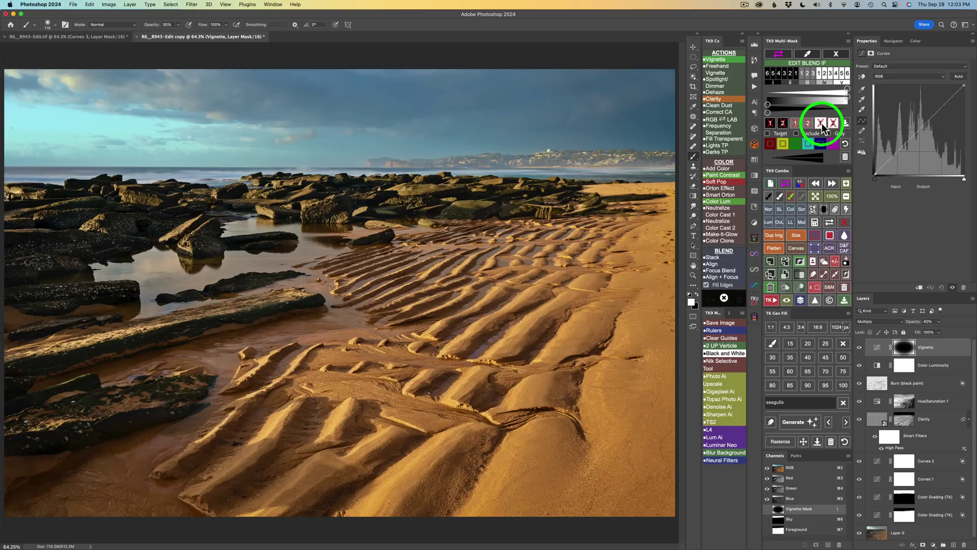
left_click(821, 123)
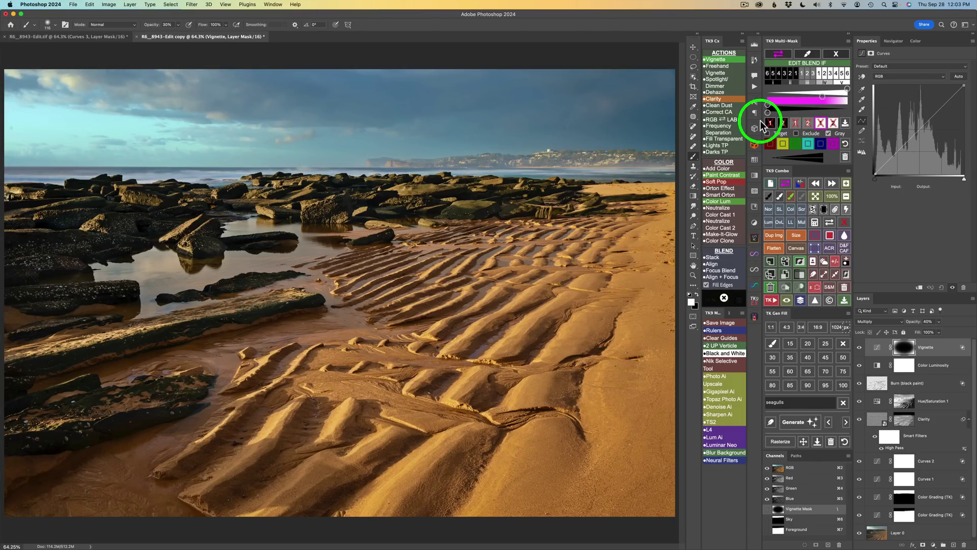
left_click(835, 124)
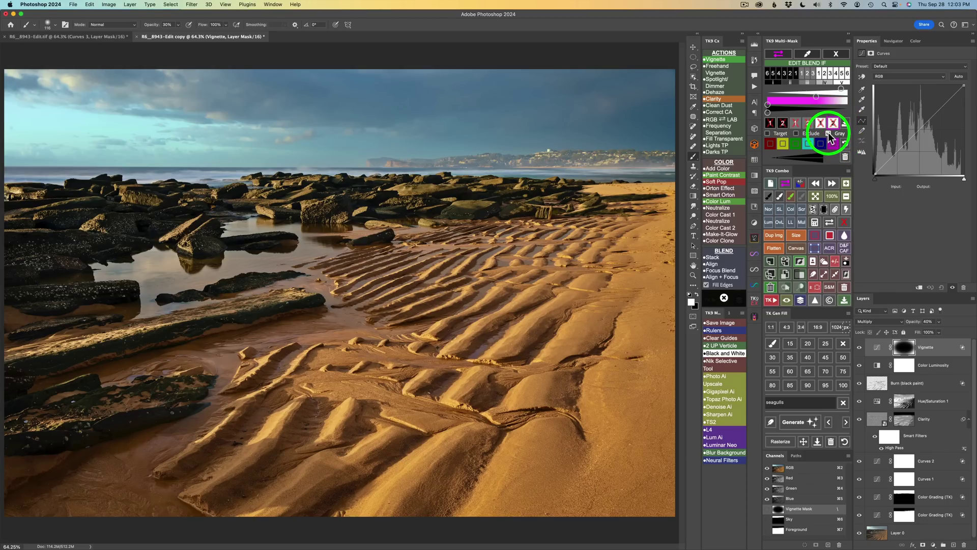
left_click(828, 132)
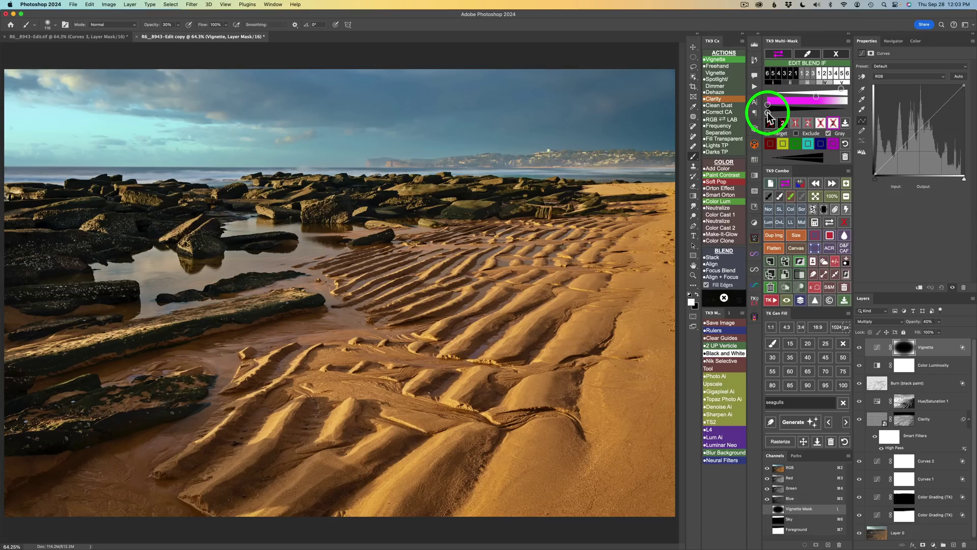
Step: Fade the Vignette layer out of the darkest tones with Blend If and compare the layer off and on
left_click_drag(769, 113, 783, 114)
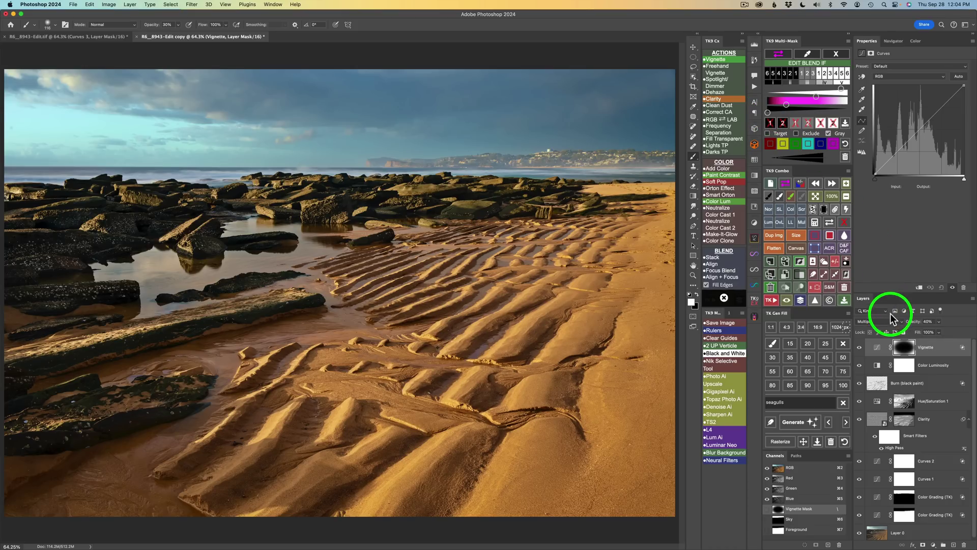
left_click(860, 348)
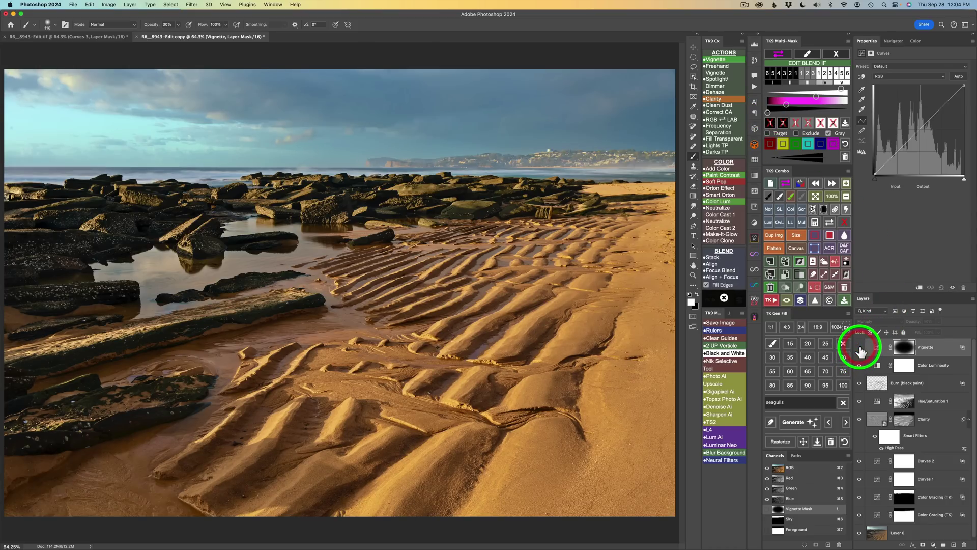
left_click(860, 348)
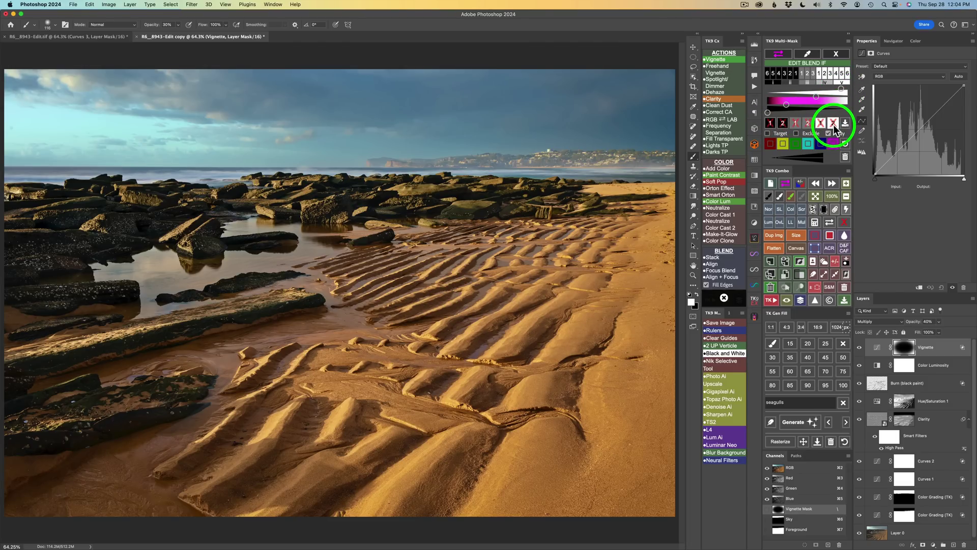
left_click(860, 348)
left_click(860, 348)
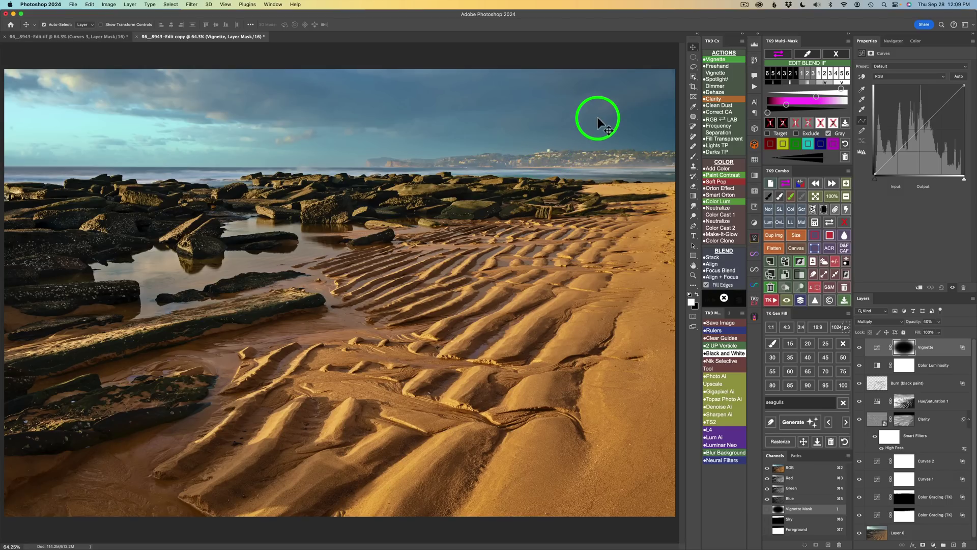
Step: Select the distant headland on the horizon with the Object Selection tool in Rectangle mode
left_click(694, 76)
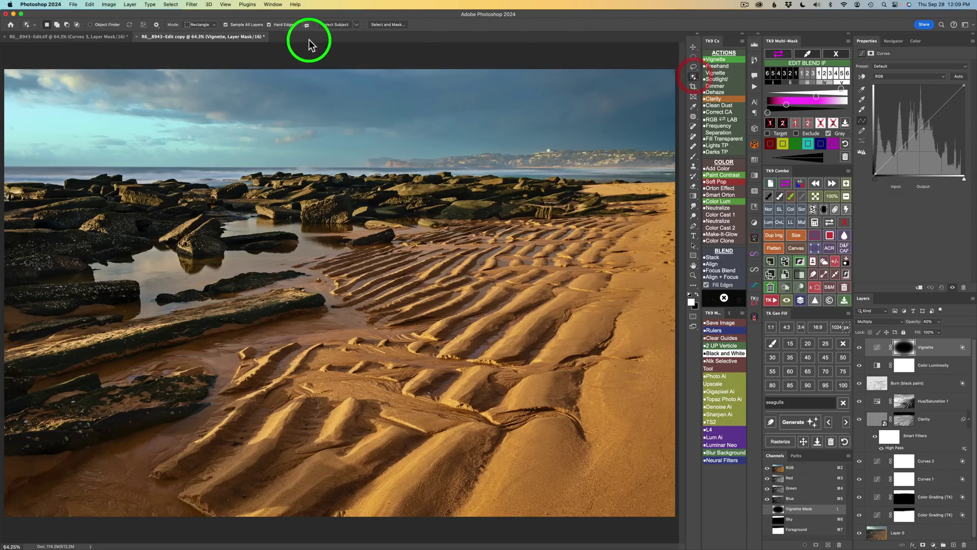
left_click(214, 25)
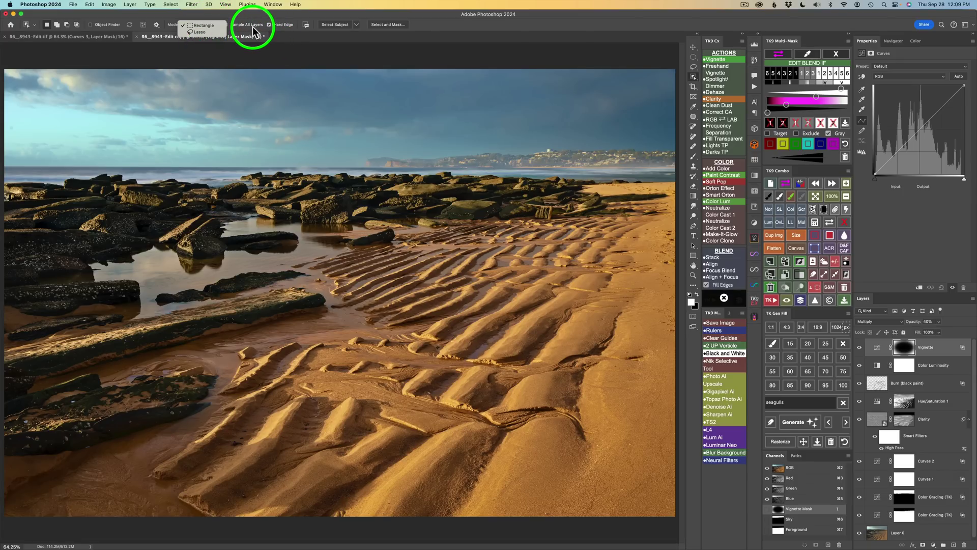
left_click(270, 38)
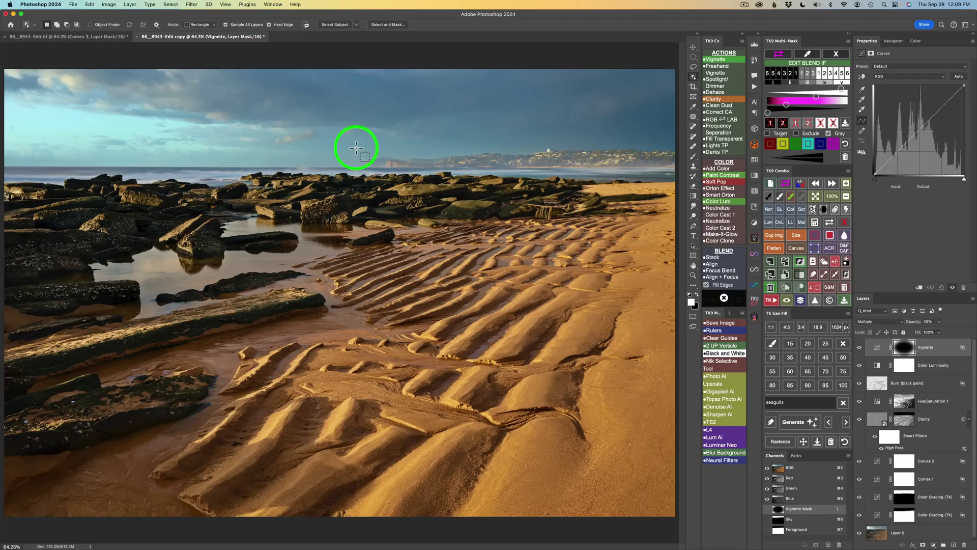
left_click_drag(356, 148, 676, 168)
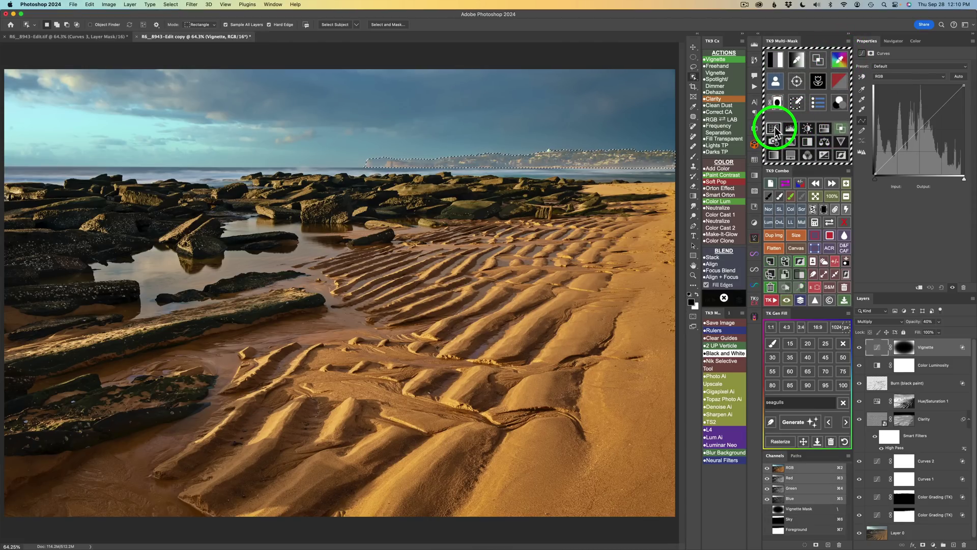
Step: Add a Curves adjustment layer masked to the headland, with Multiply blending and 20% opacity
left_click(775, 127)
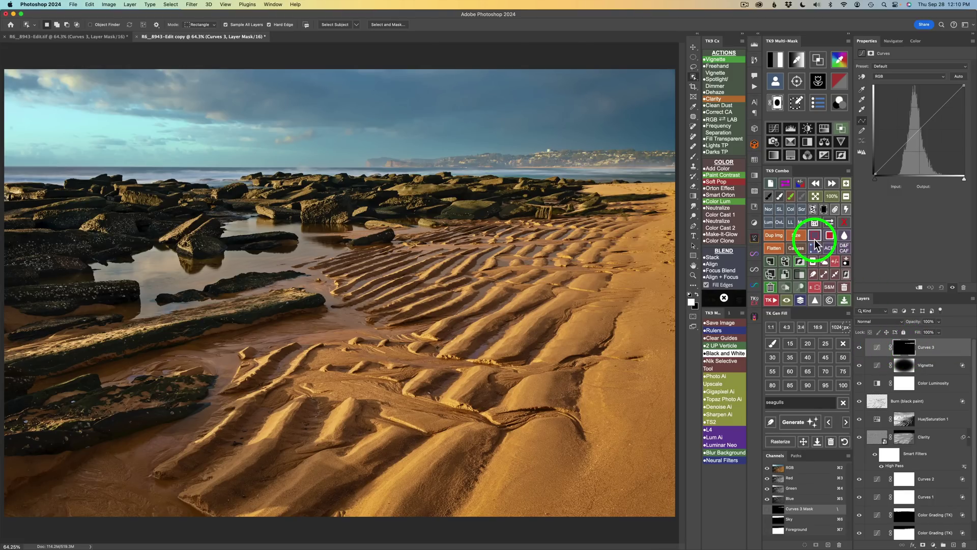
left_click(802, 221)
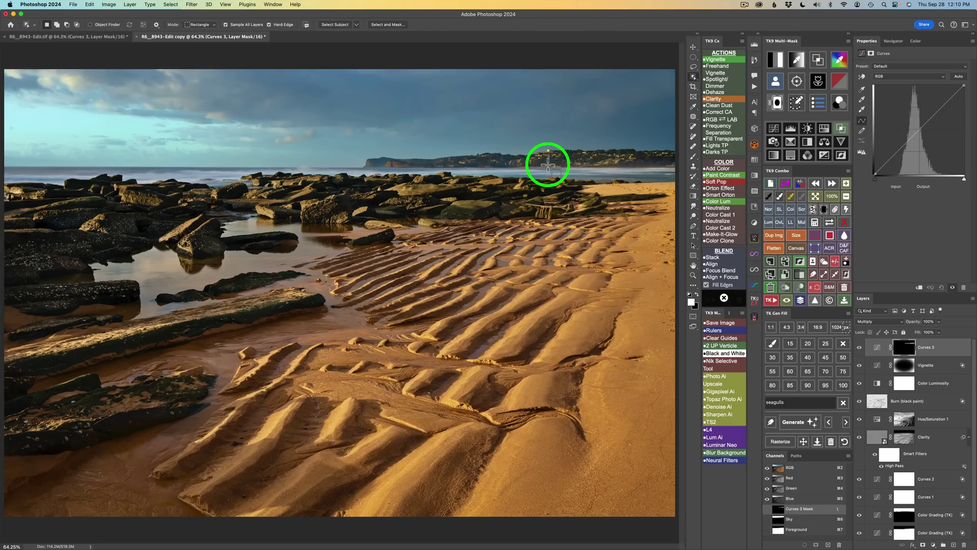
left_click_drag(918, 321, 802, 314)
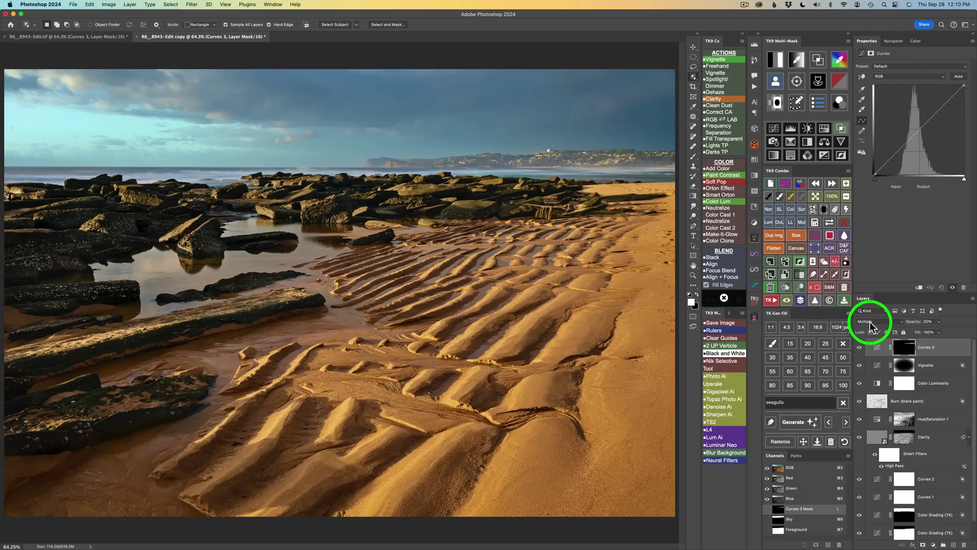
Step: Feather the headland Curves layer's mask to 4.1 px and inspect the mask in black and white
left_click(872, 53)
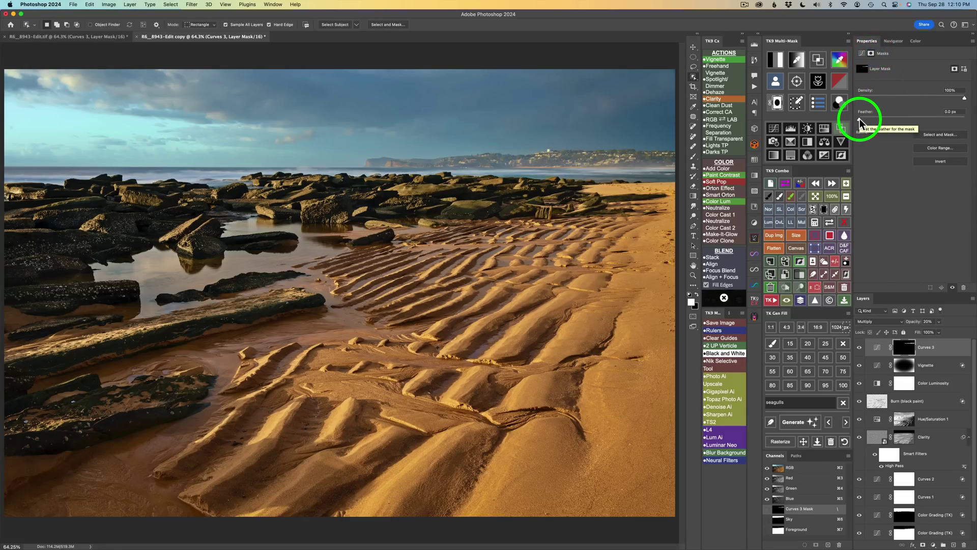
left_click_drag(860, 118, 860, 120)
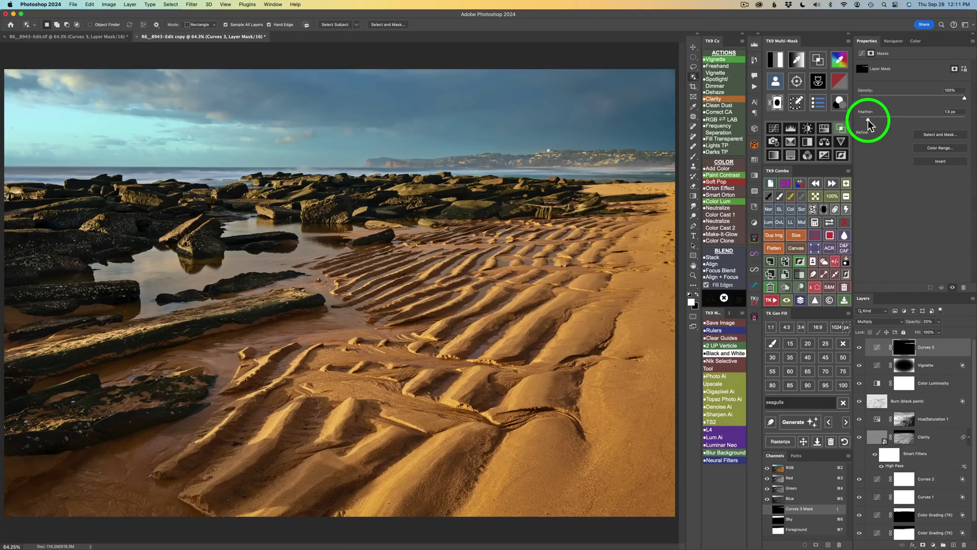
left_click_drag(879, 120, 884, 120)
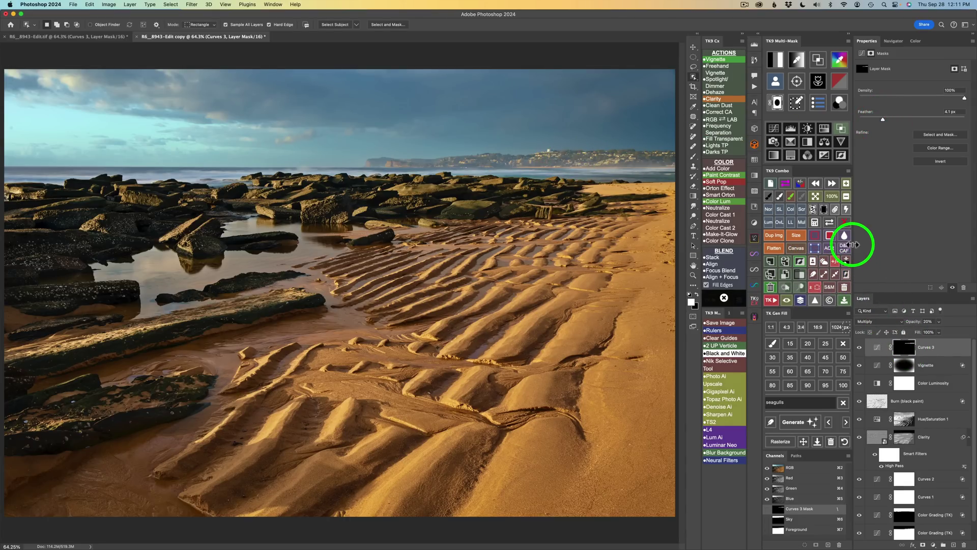
left_click(830, 224)
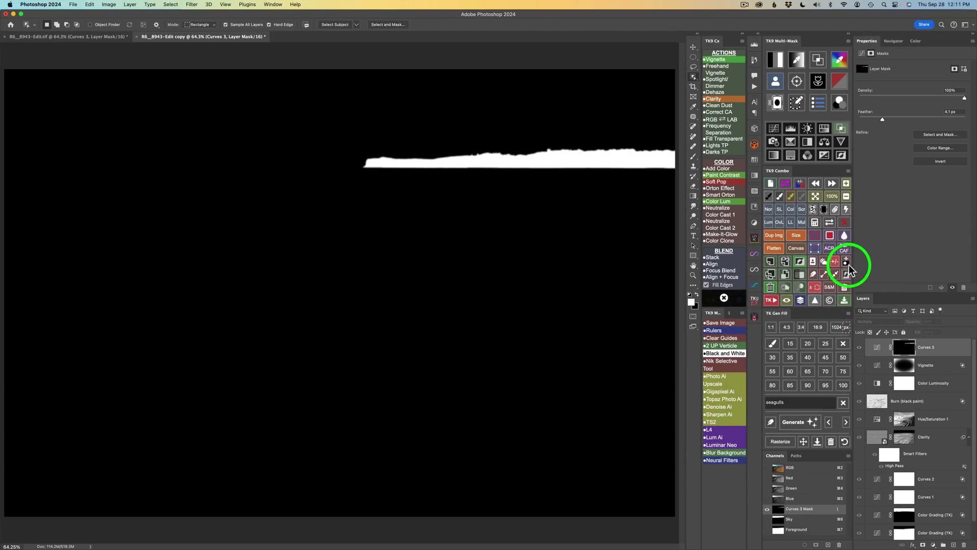
left_click(829, 223)
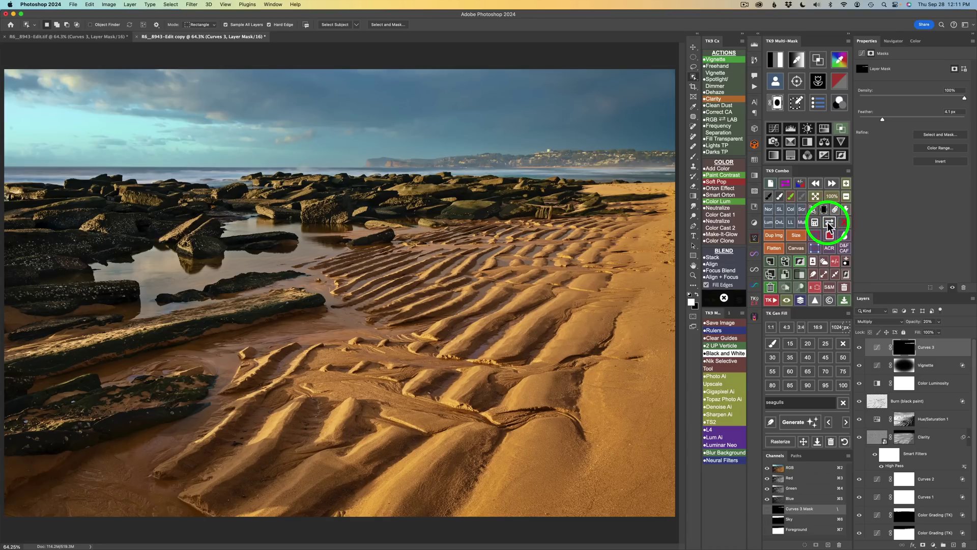
Step: Reduce the headland Curves layer's opacity to 16% and compare the image before and after
left_click(861, 348)
left_click(861, 347)
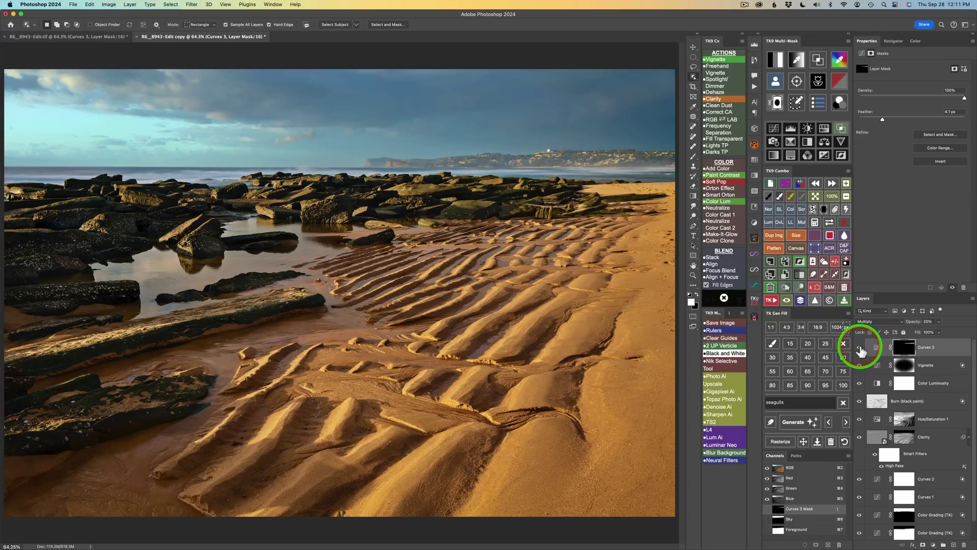
left_click_drag(916, 325, 915, 327)
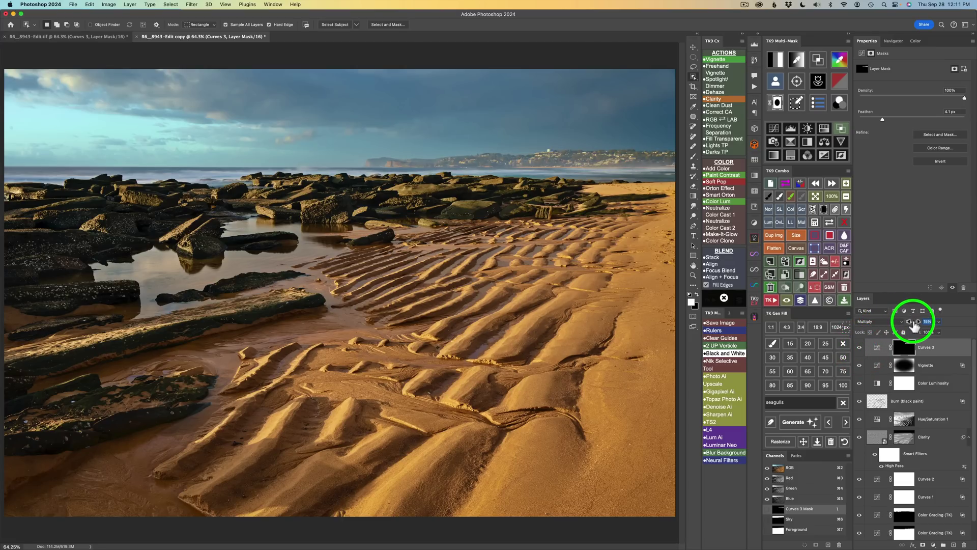
left_click(859, 348)
left_click(859, 349)
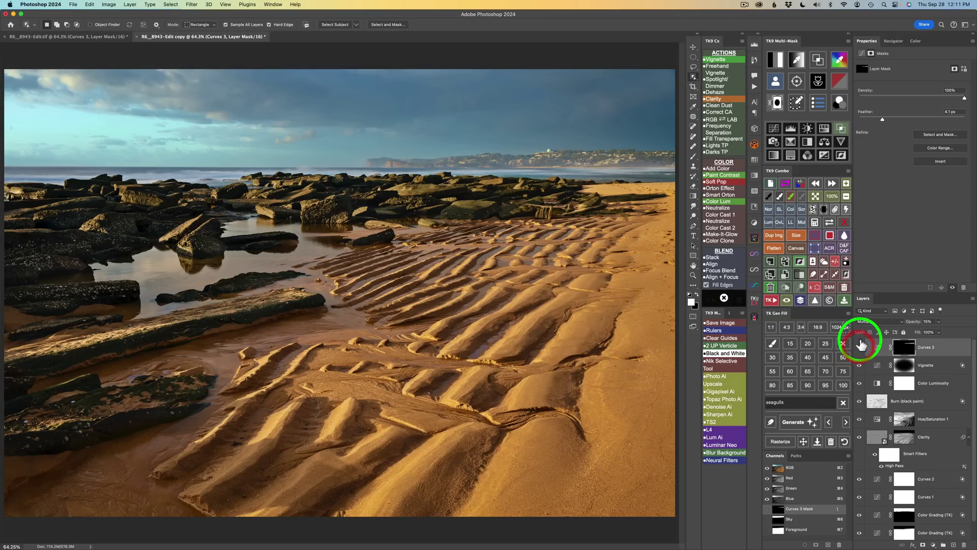
left_click(801, 301)
left_click(801, 301)
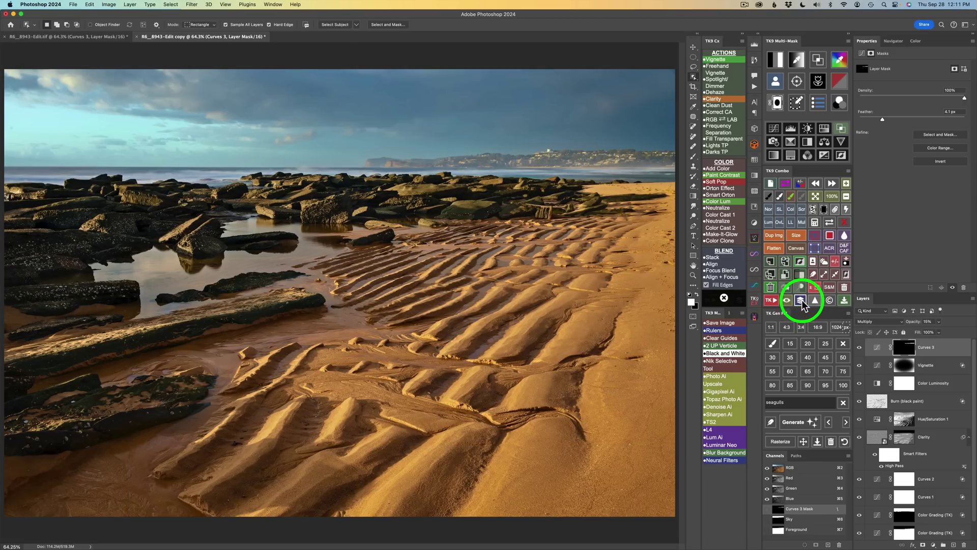